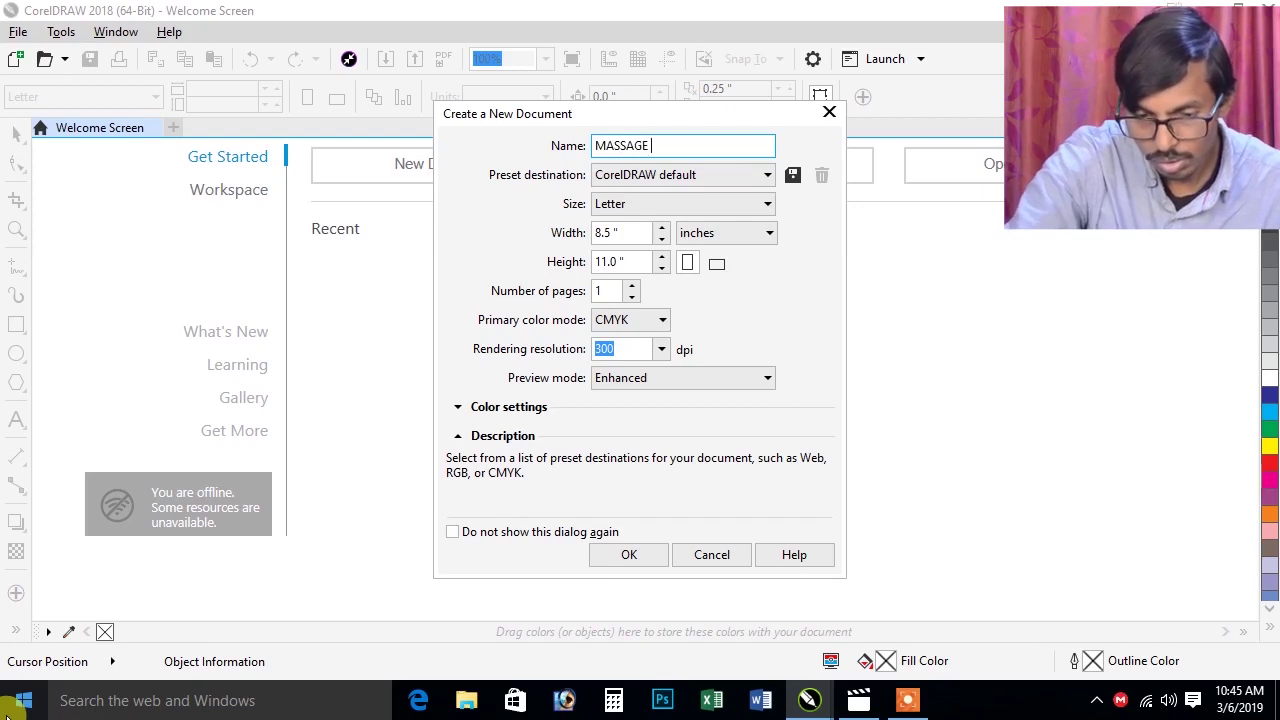
Create a new document named MASSAGE BOX with the Default RGB preset, opting not to show the new-document dialog again.
text(X)
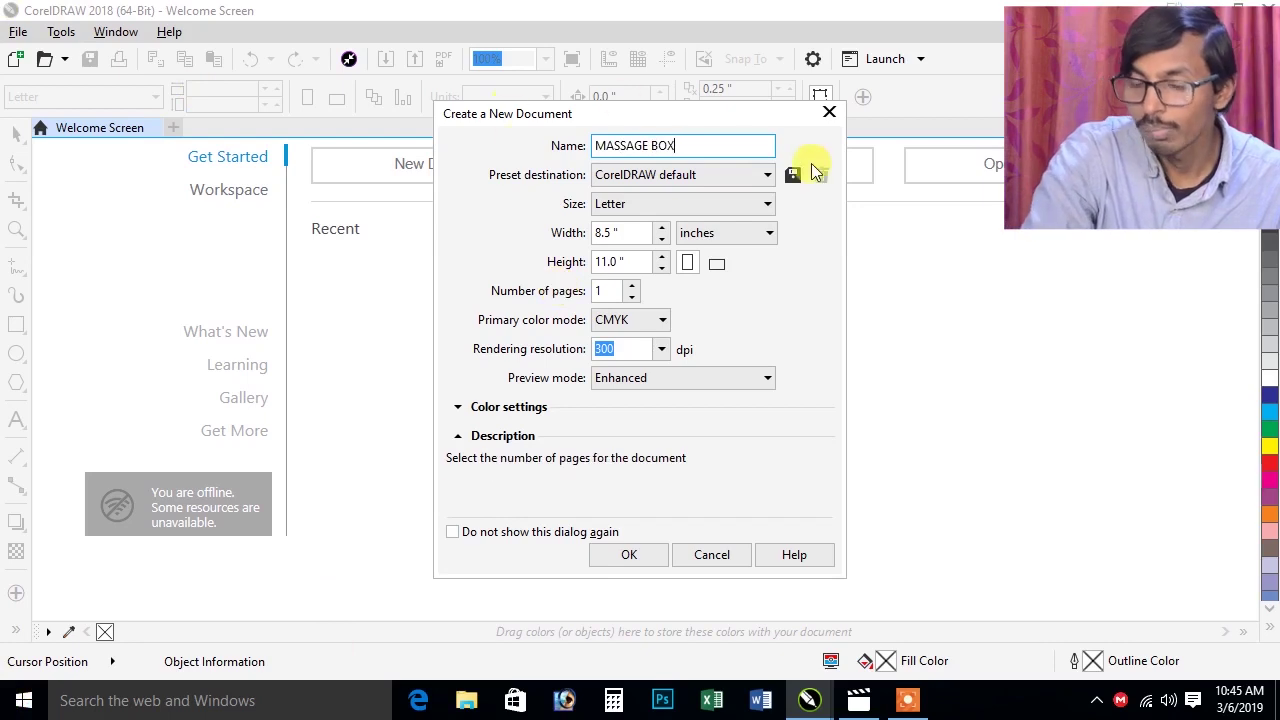
click(719, 174)
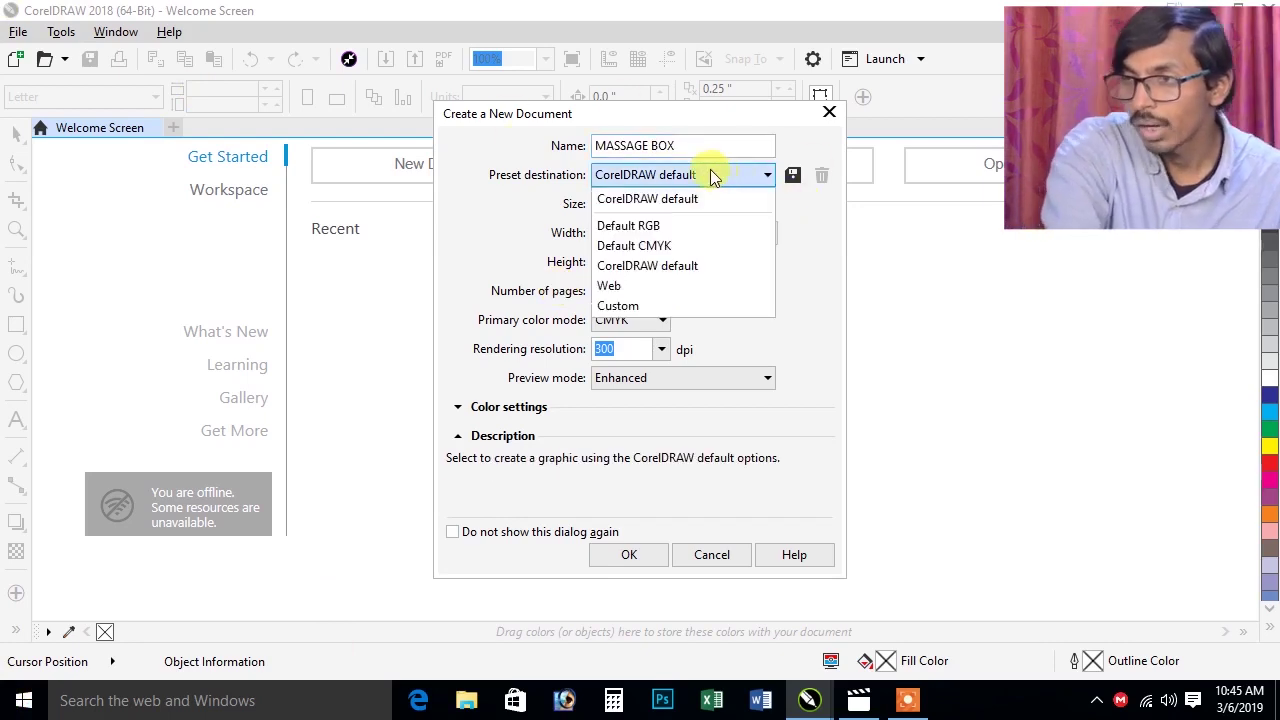
click(648, 225)
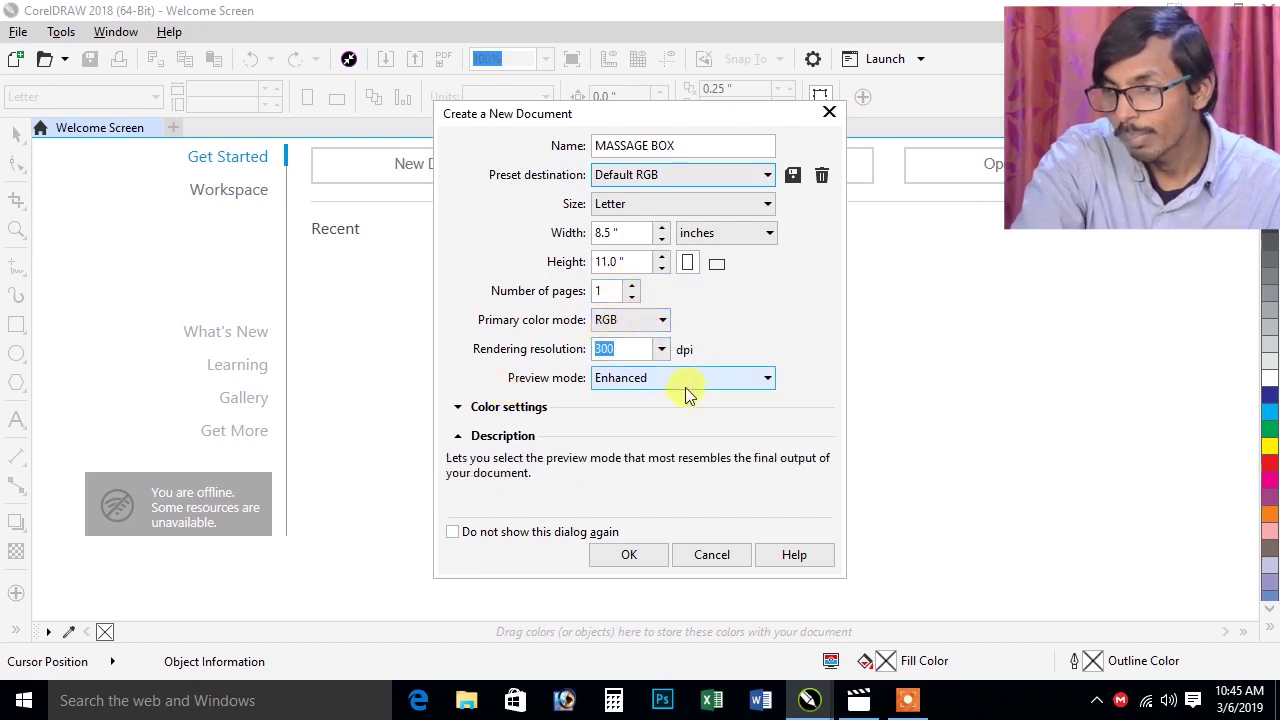
click(458, 535)
click(632, 555)
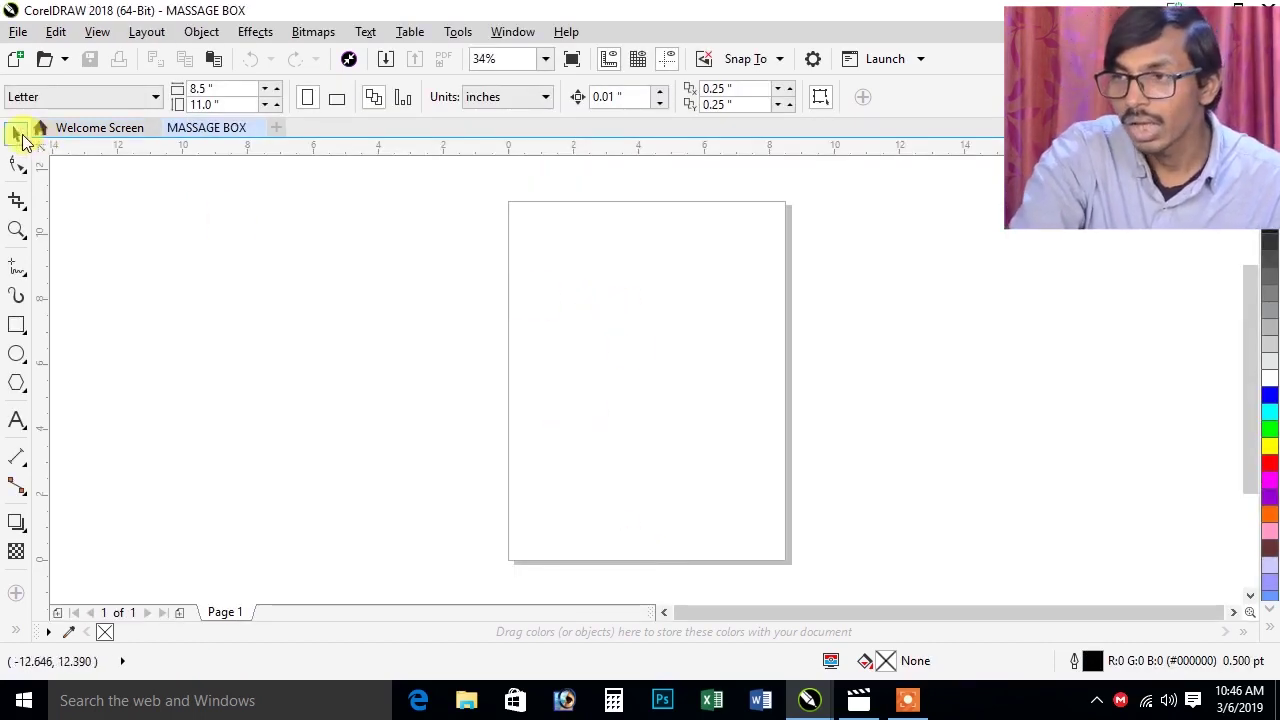
Try landscape orientation on the Letter page and return it to portrait.
click(106, 97)
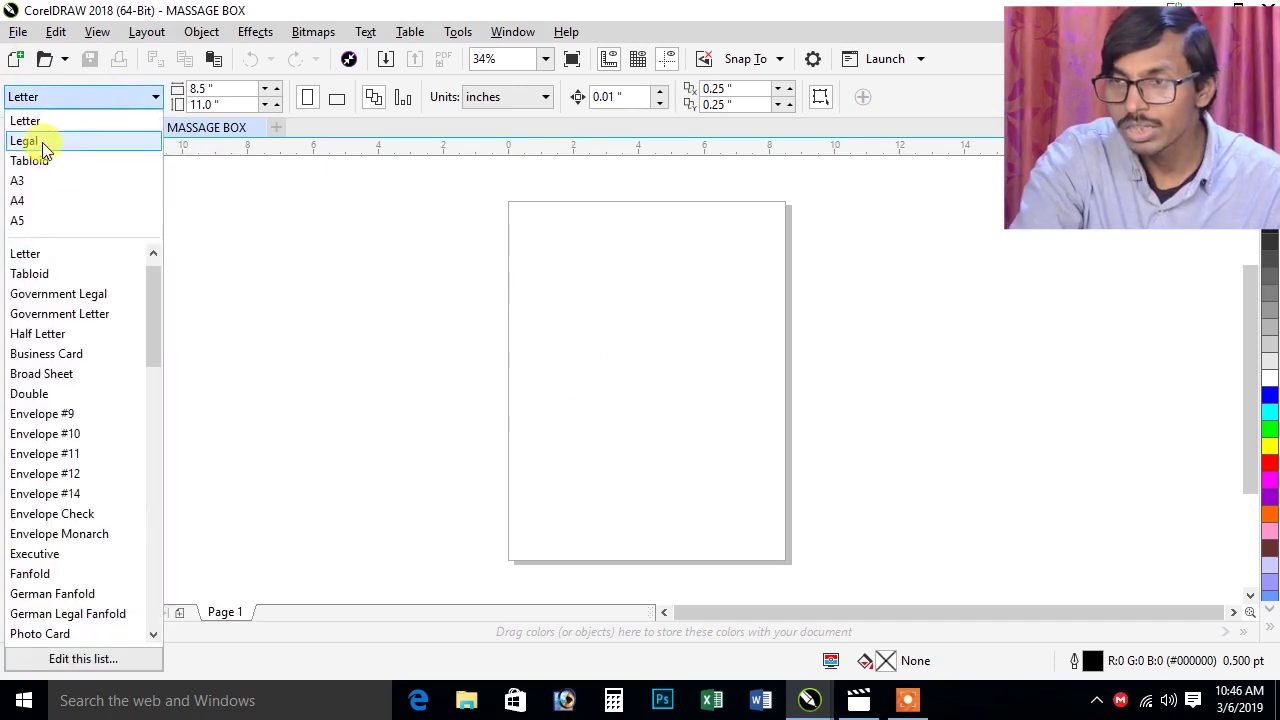
click(227, 233)
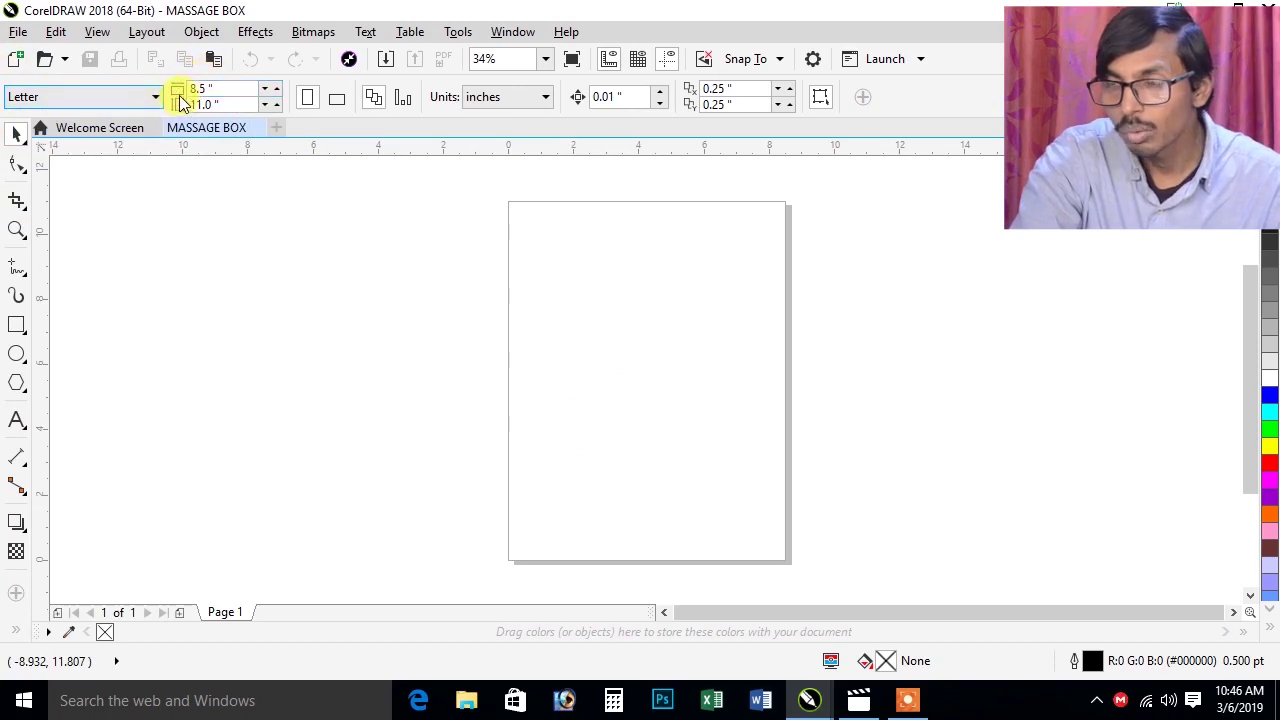
key(Tab)
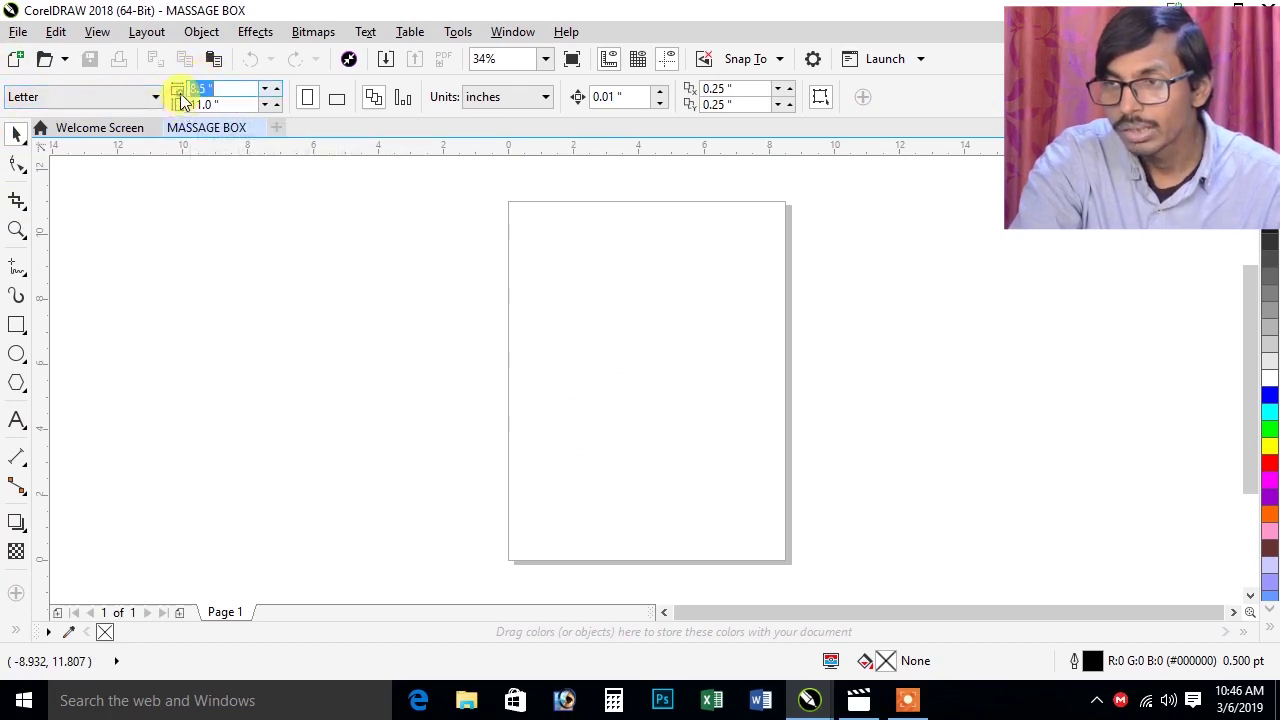
click(336, 97)
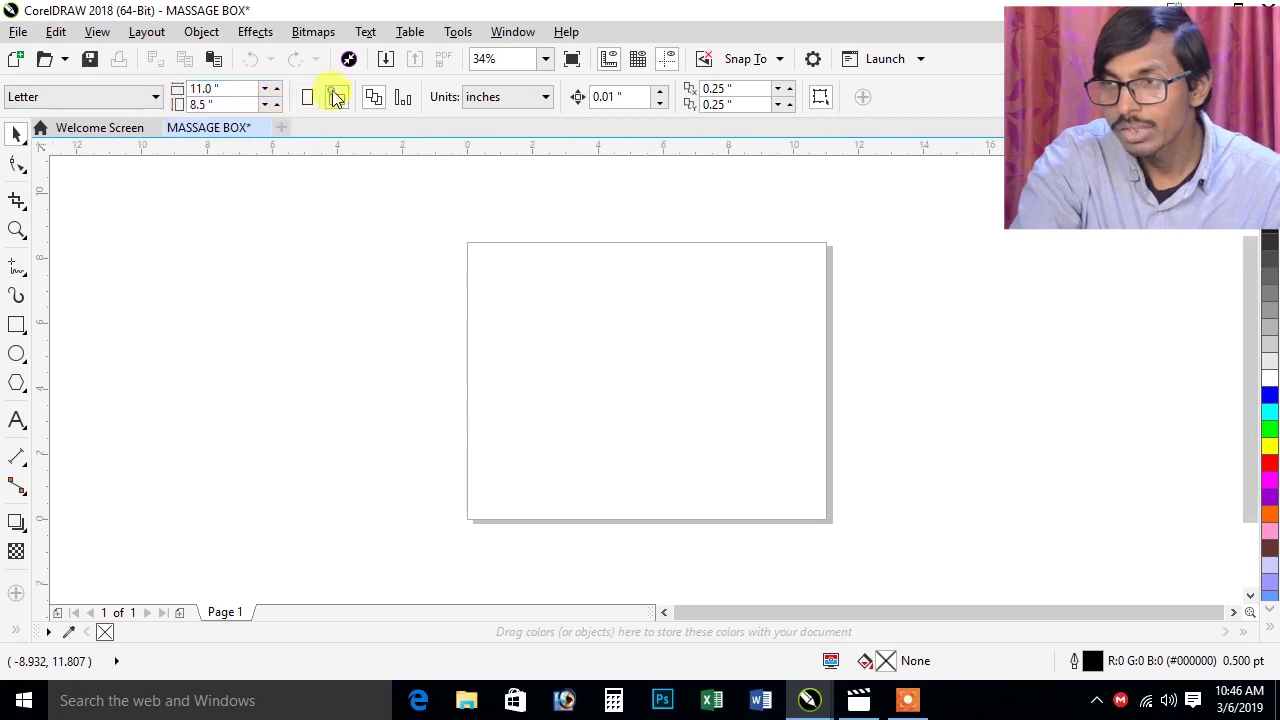
click(308, 98)
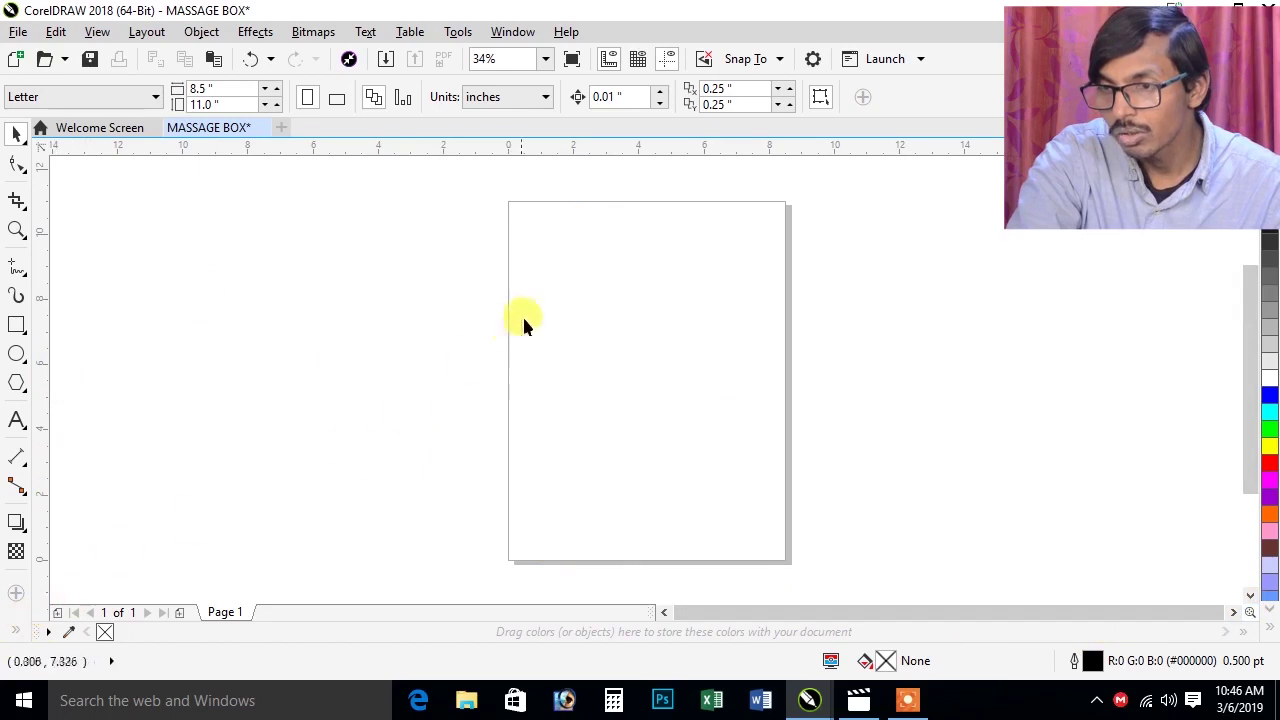
Zoom in and out around the upper edge of the page with the Zoom tool, finishing at 68%.
click(16, 232)
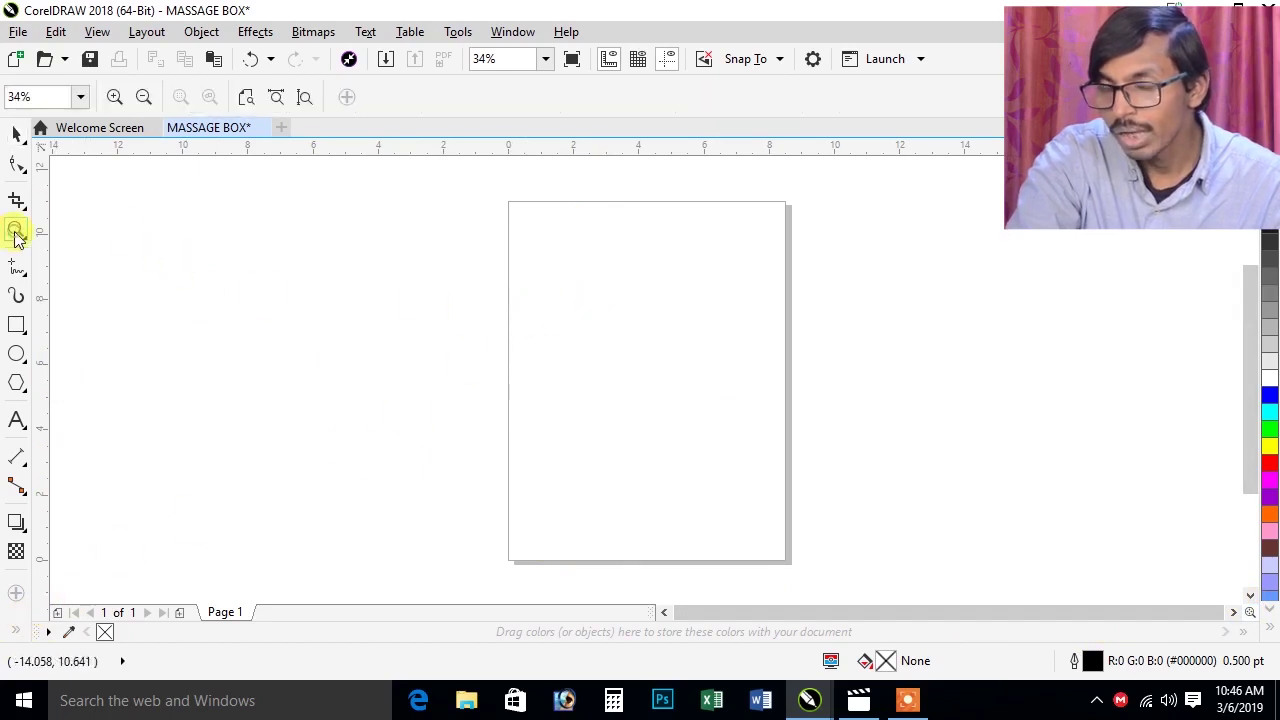
click(580, 269)
right_click(639, 308)
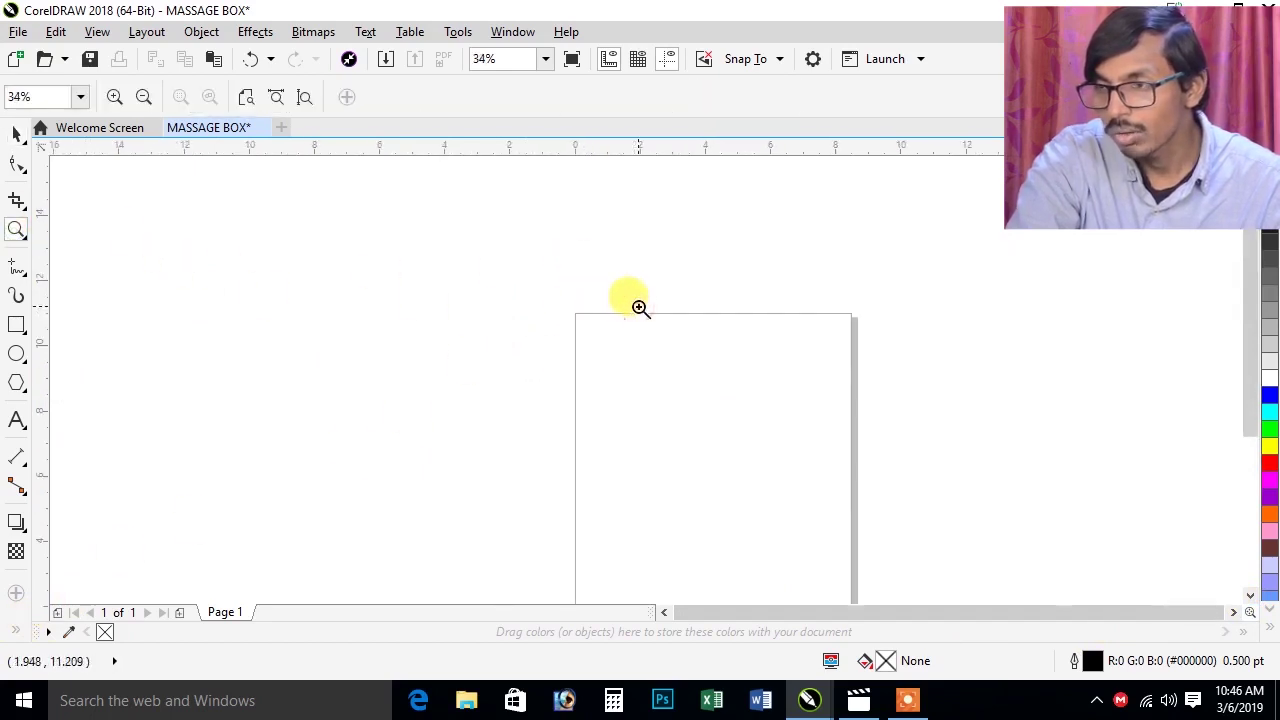
click(640, 318)
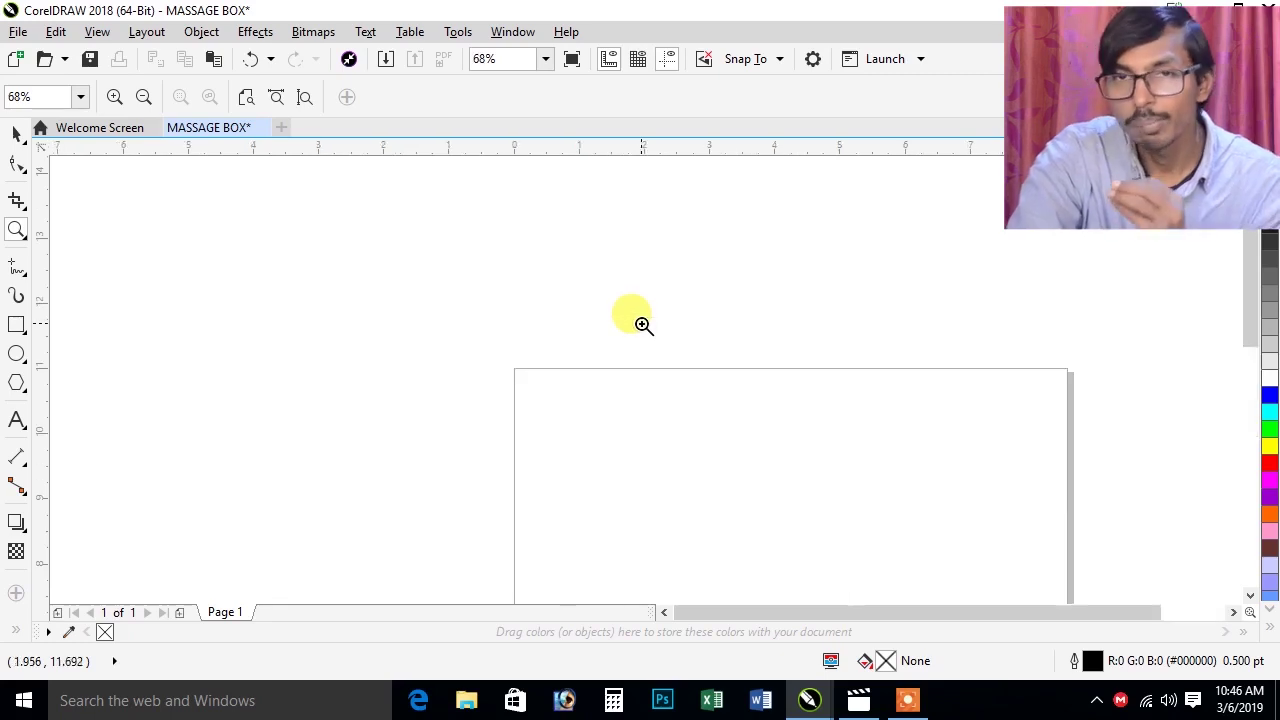
right_click(654, 400)
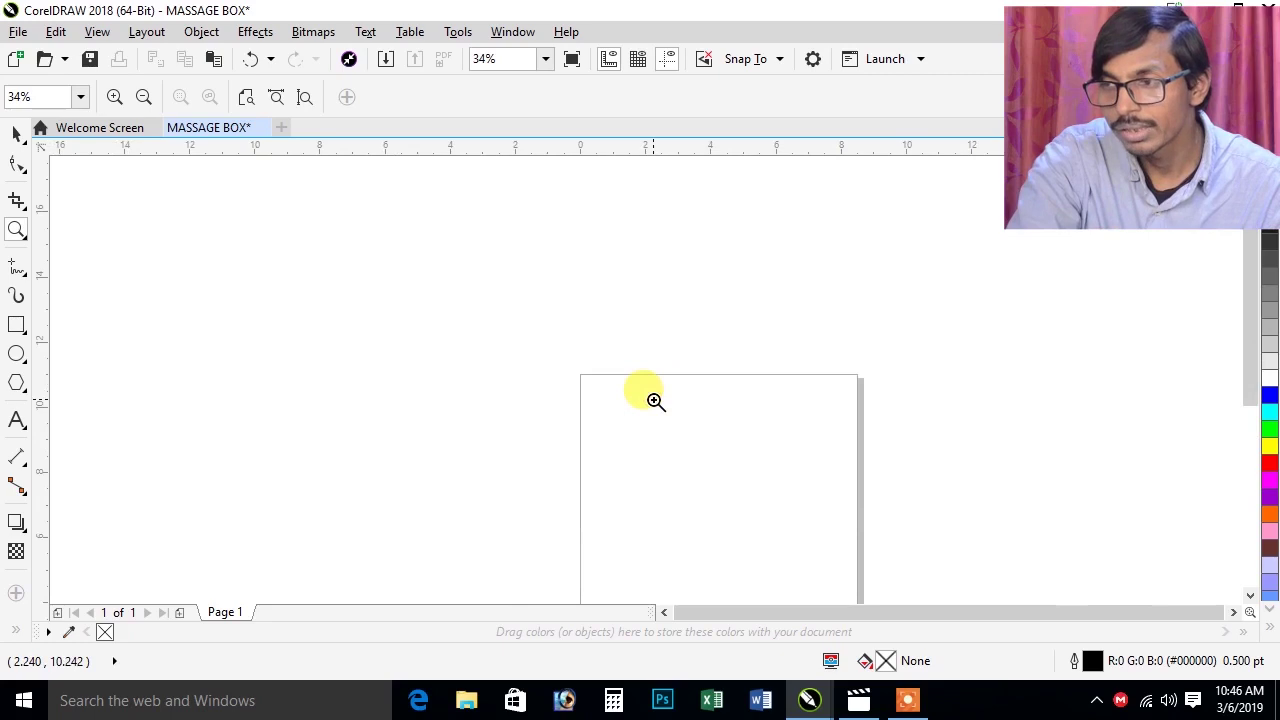
click(654, 400)
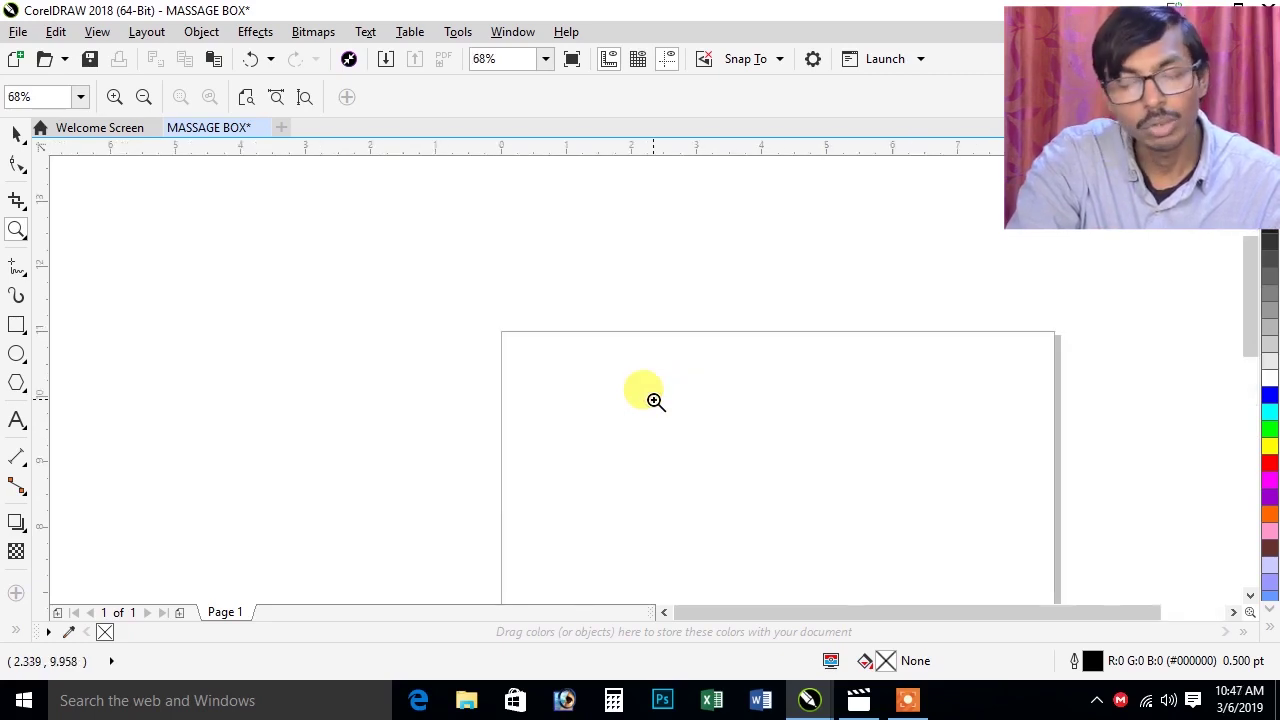
right_click(654, 401)
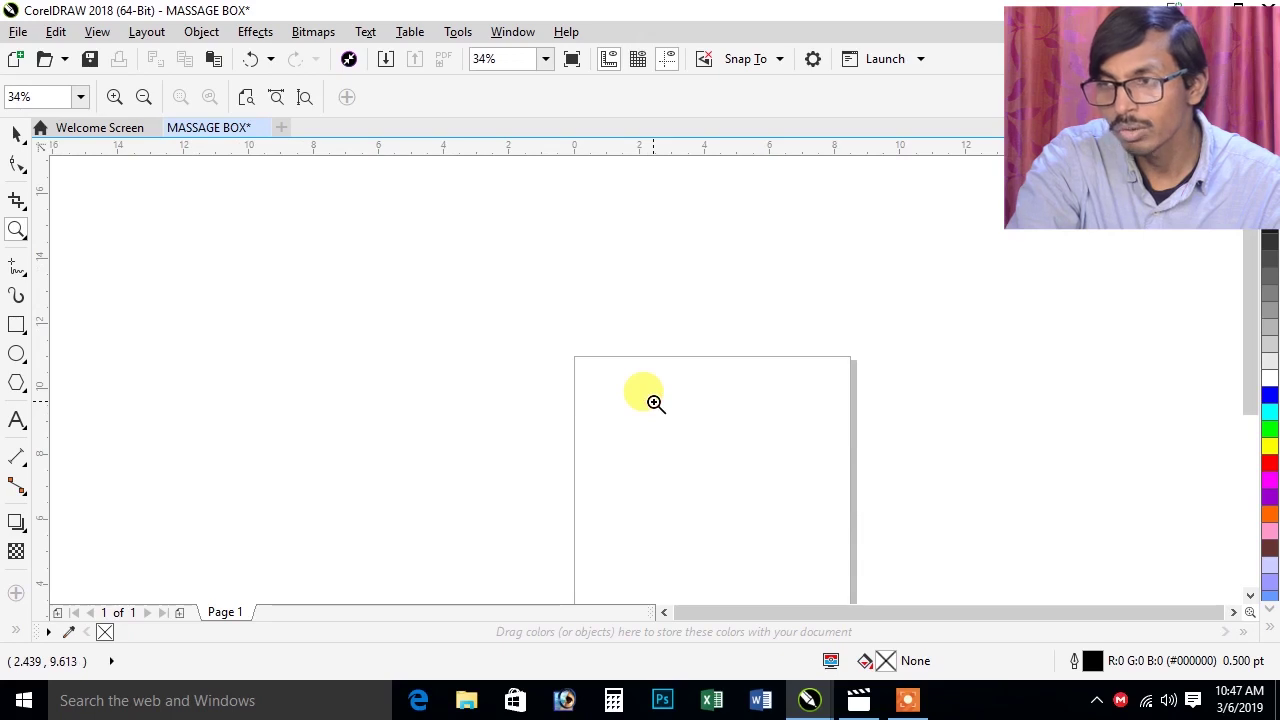
click(654, 402)
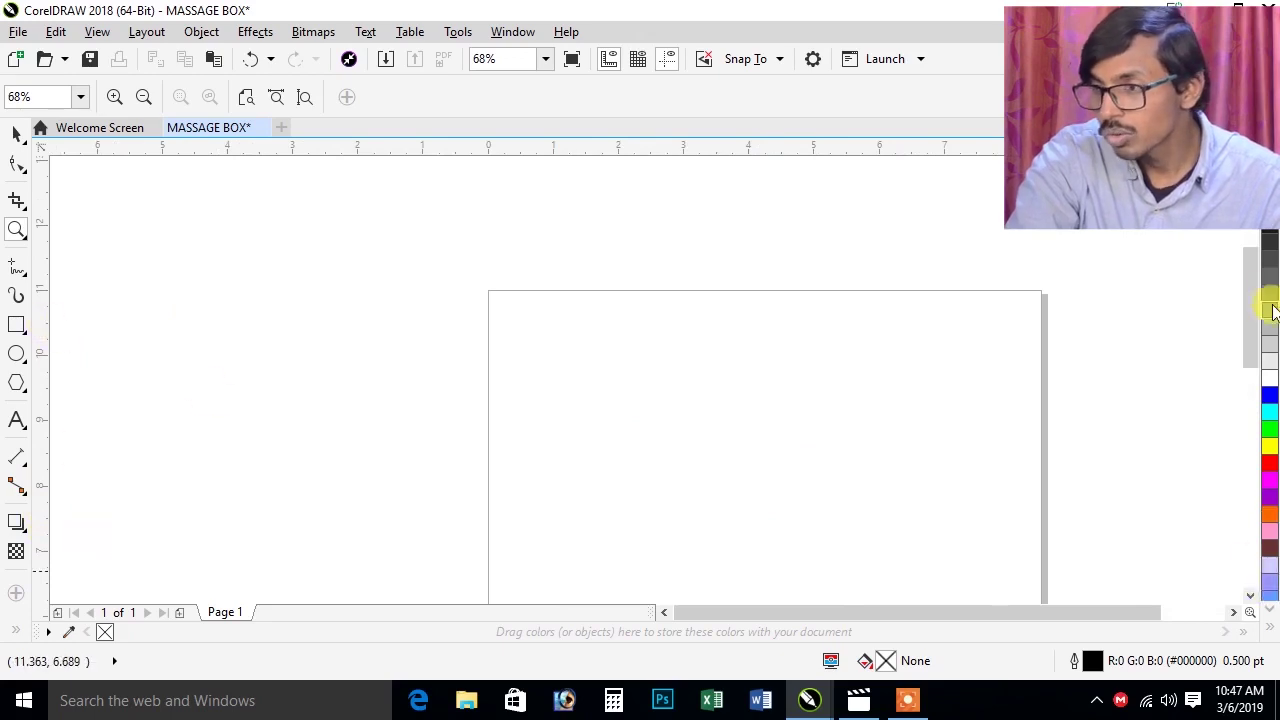
drag(1251, 300, 1250, 321)
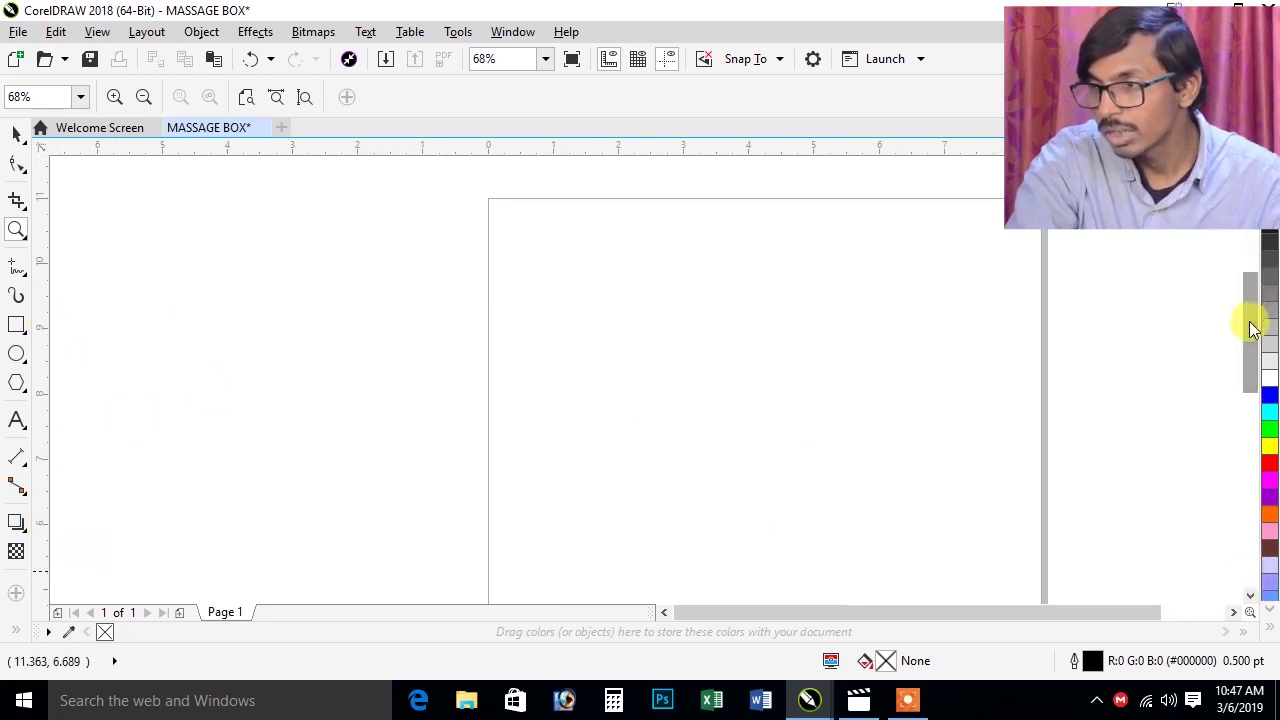
Draw a rectangle about 7.24 by 3.84 inches on the upper page and set its outline width to 4 pt.
click(17, 326)
drag(531, 282, 1004, 531)
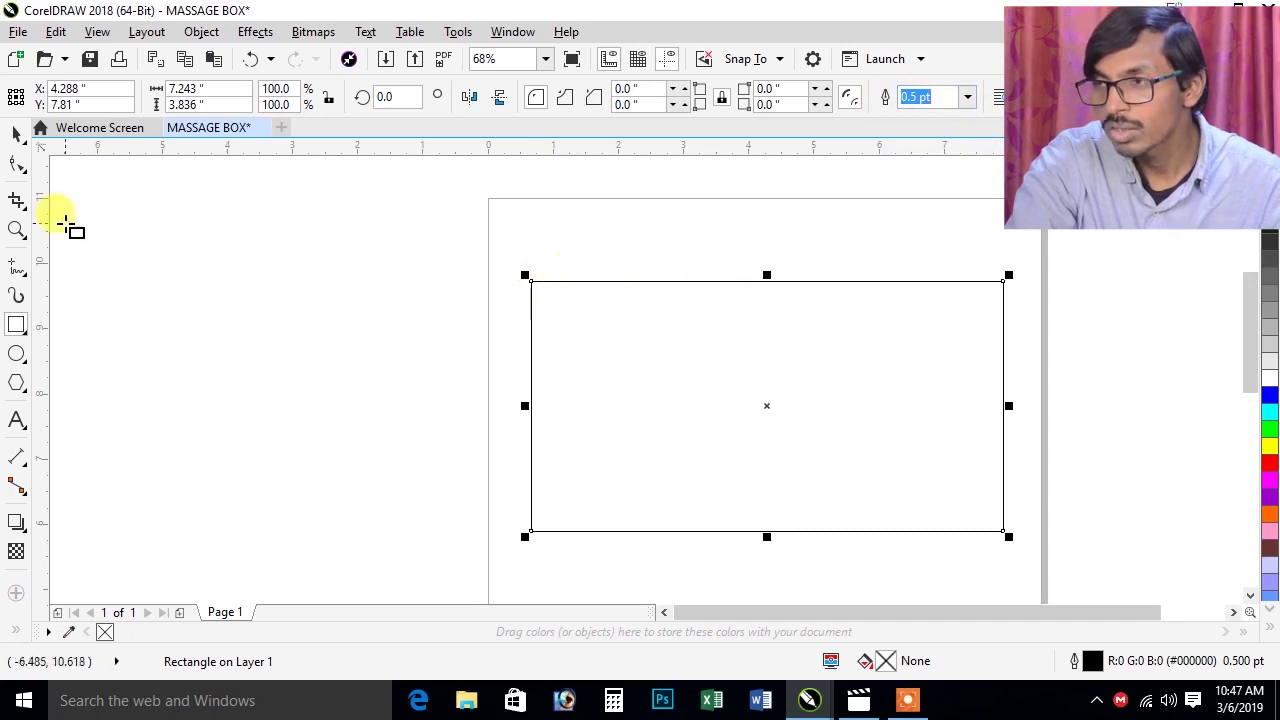
click(16, 133)
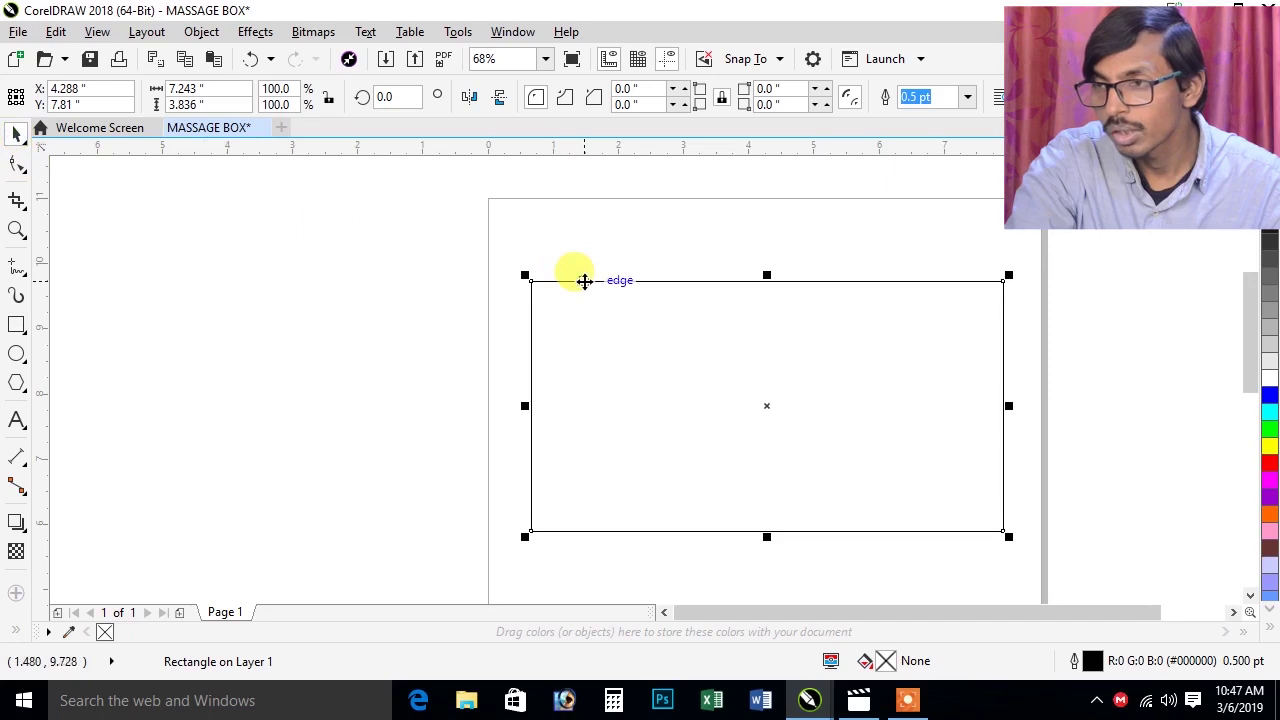
click(580, 280)
click(966, 97)
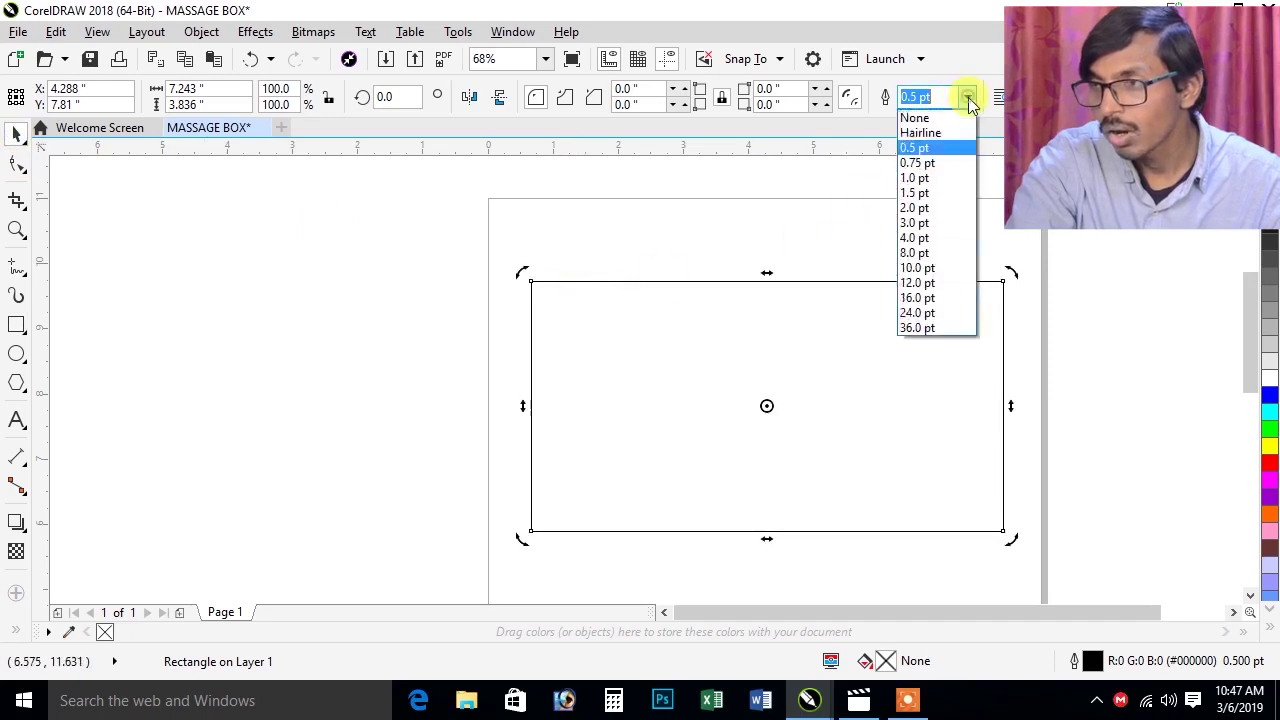
click(913, 240)
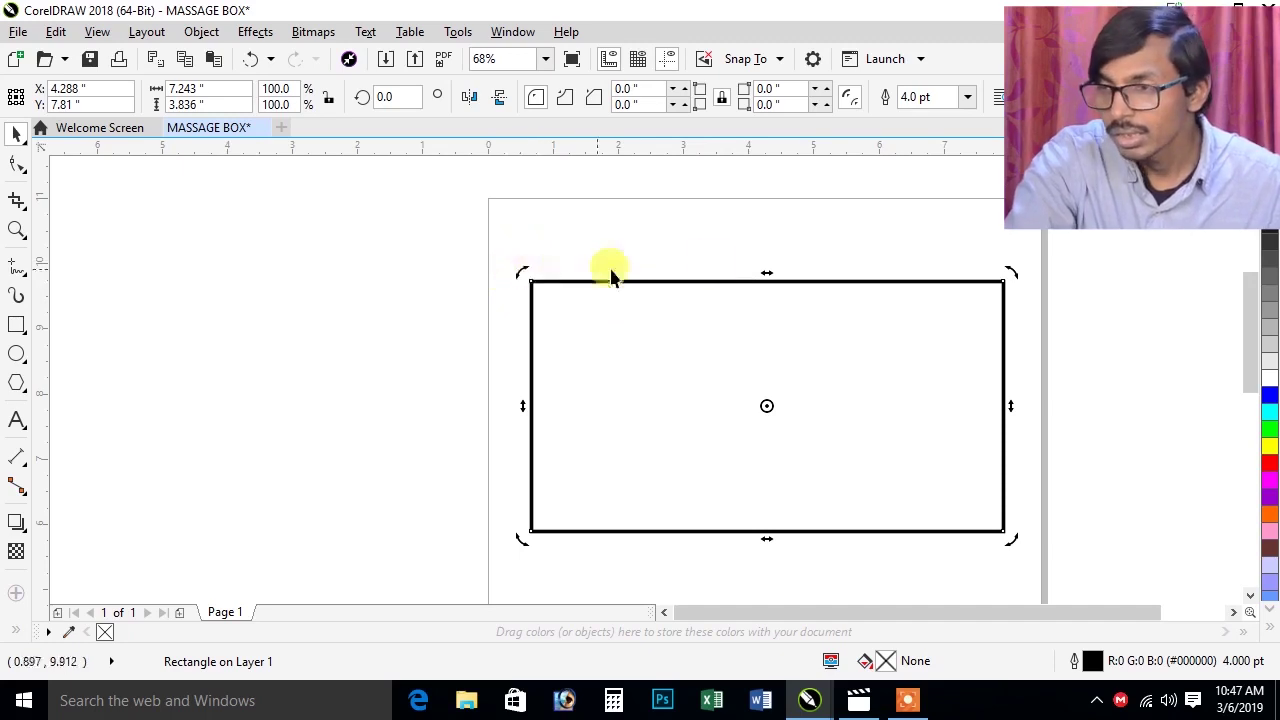
Skew the rectangle horizontally and vertically into a slanted parallelogram, and shift its rotation center slightly.
drag(765, 270, 574, 297)
drag(677, 278, 895, 252)
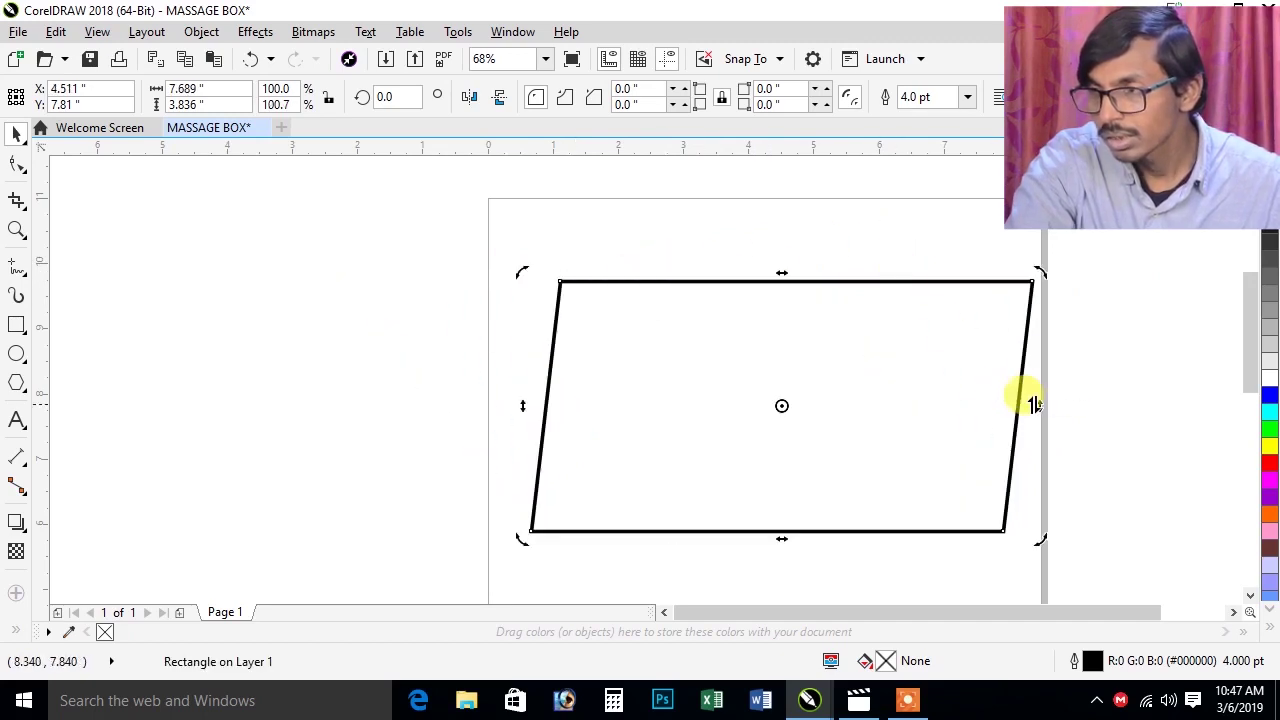
drag(1033, 403, 1017, 285)
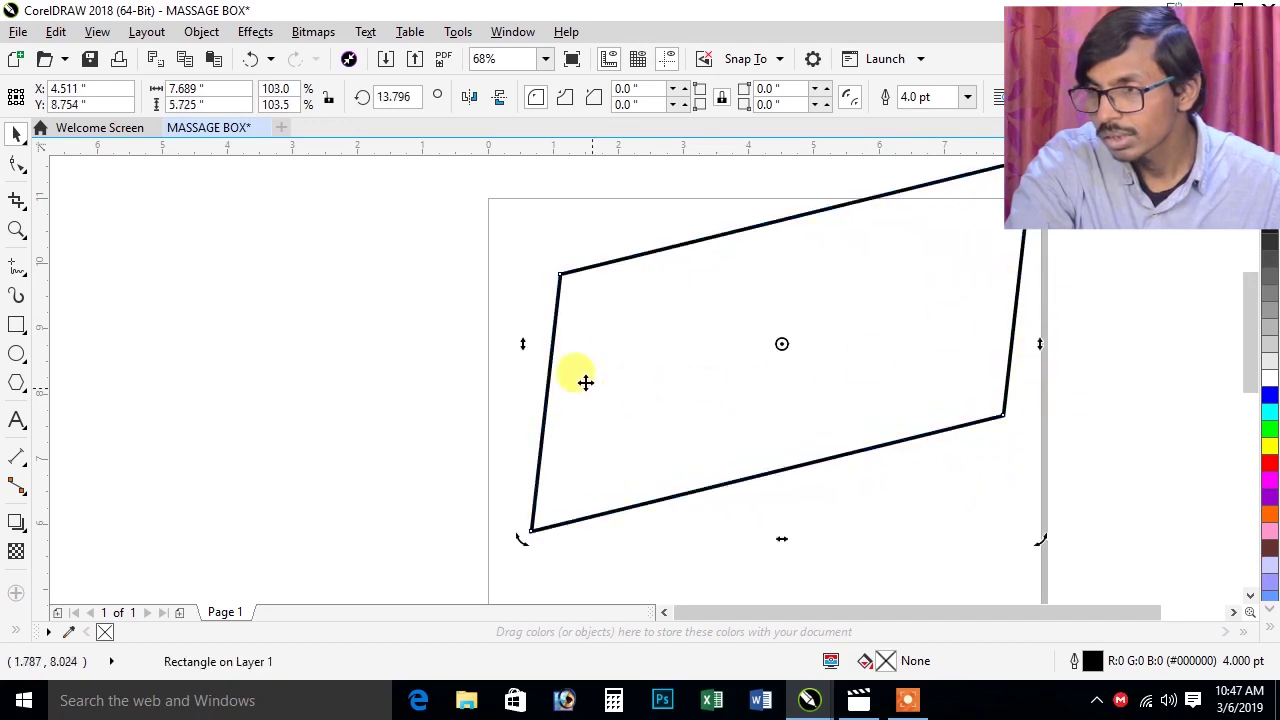
mouse_move(516, 340)
mouse_down()
mouse_move(503, 297)
mouse_move(497, 320)
mouse_move(514, 352)
mouse_up()
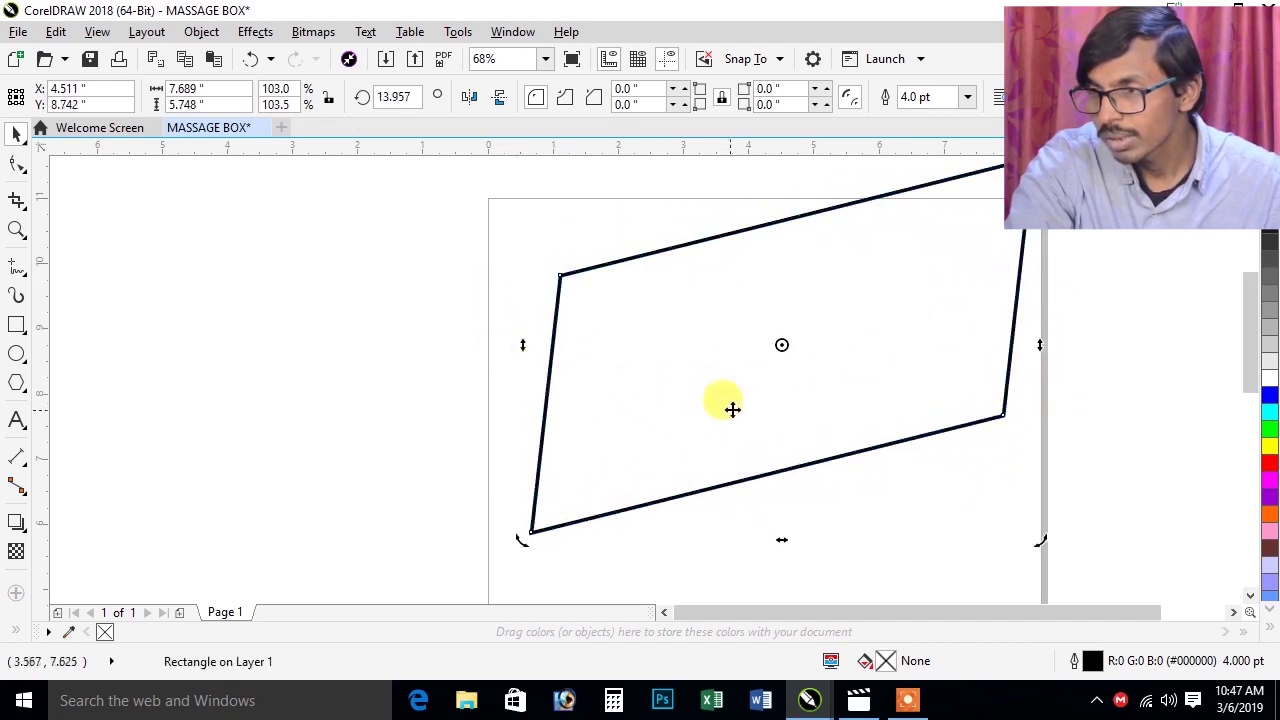
mouse_move(782, 344)
mouse_down()
mouse_move(782, 390)
mouse_move(769, 349)
mouse_up()
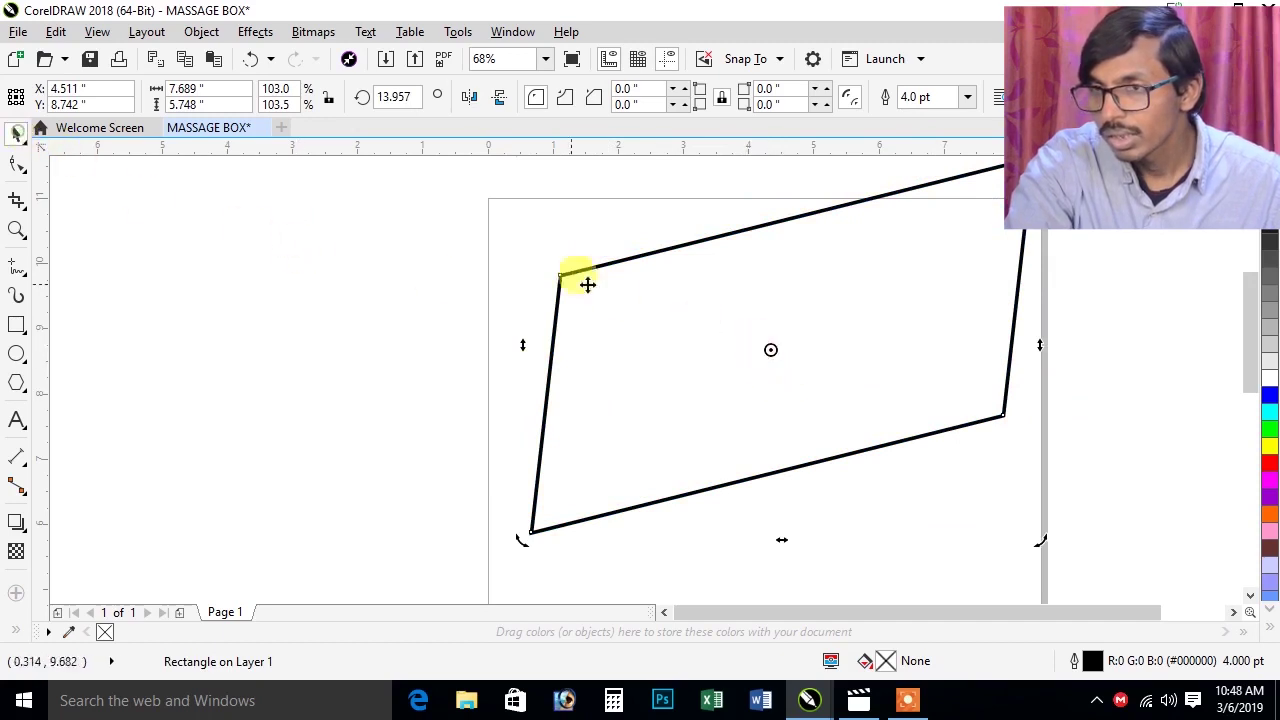
Move the slanted shape lower on the page and rotate it clockwise to about 318°.
drag(757, 274, 751, 340)
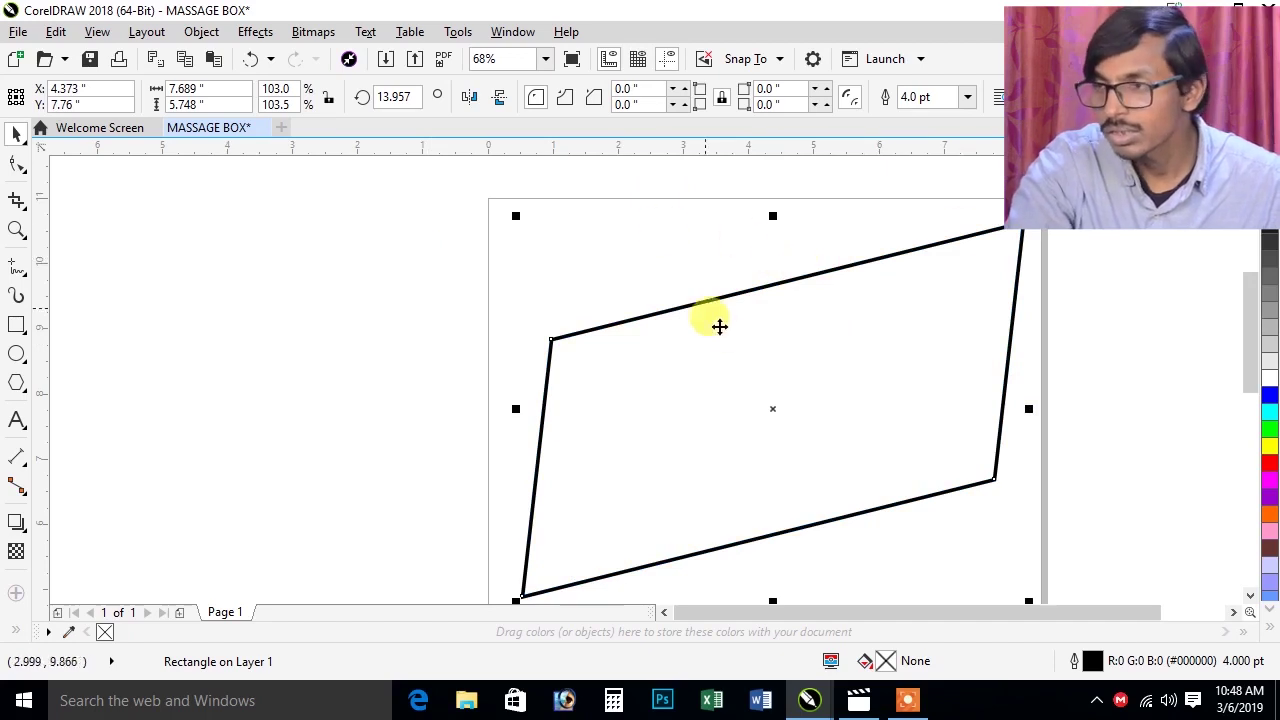
click(722, 330)
click(806, 370)
click(808, 367)
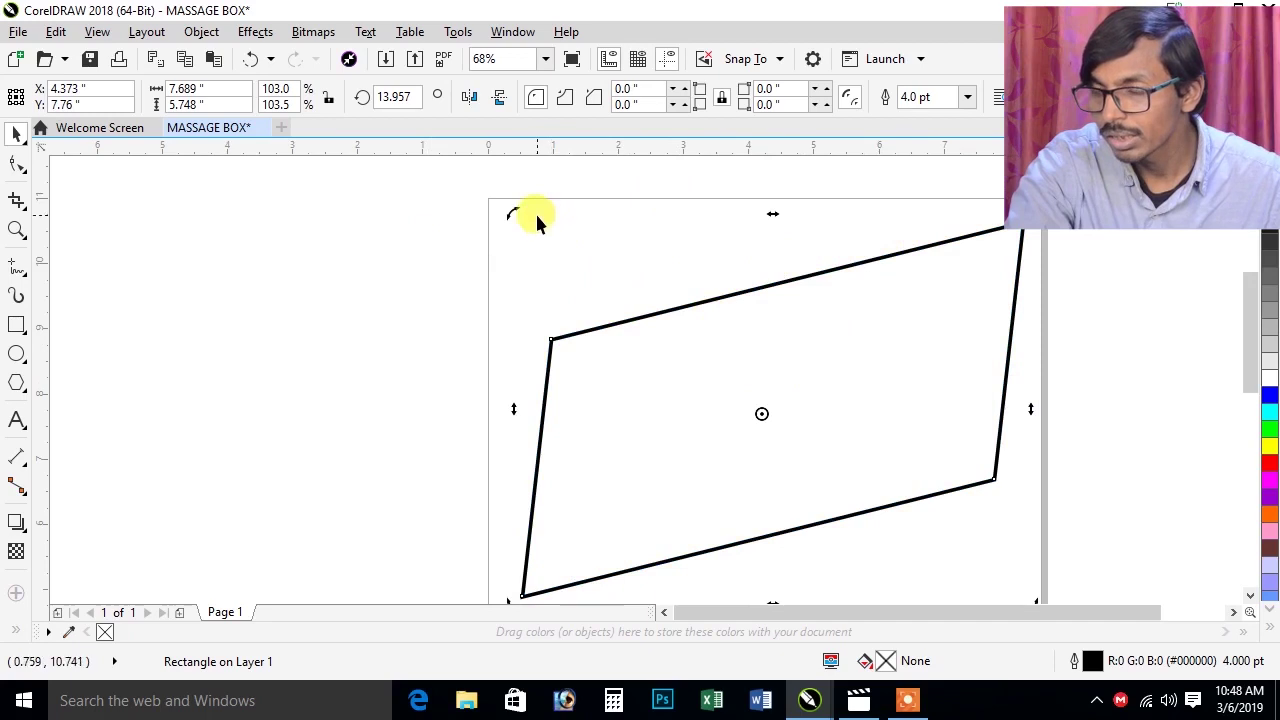
drag(515, 210, 774, 276)
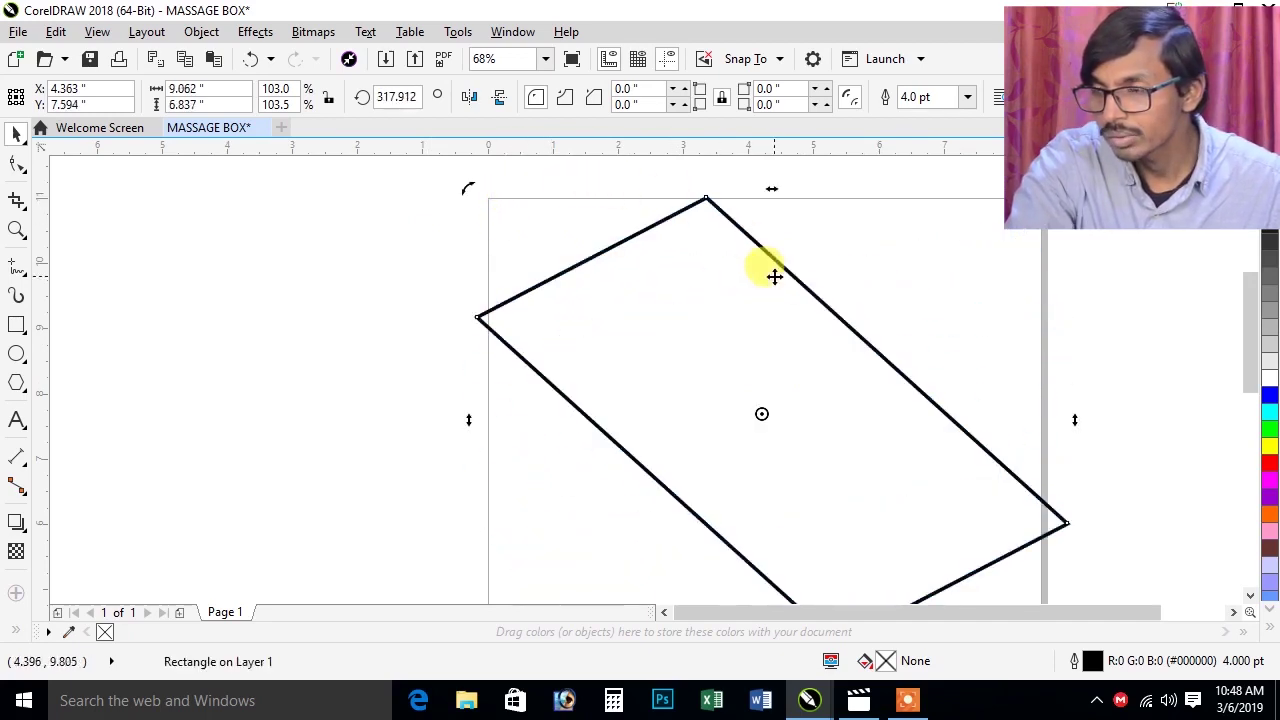
Skew the rotated shape horizontally into a more upright form, and delete it.
drag(771, 189, 1130, 276)
drag(1023, 286, 716, 282)
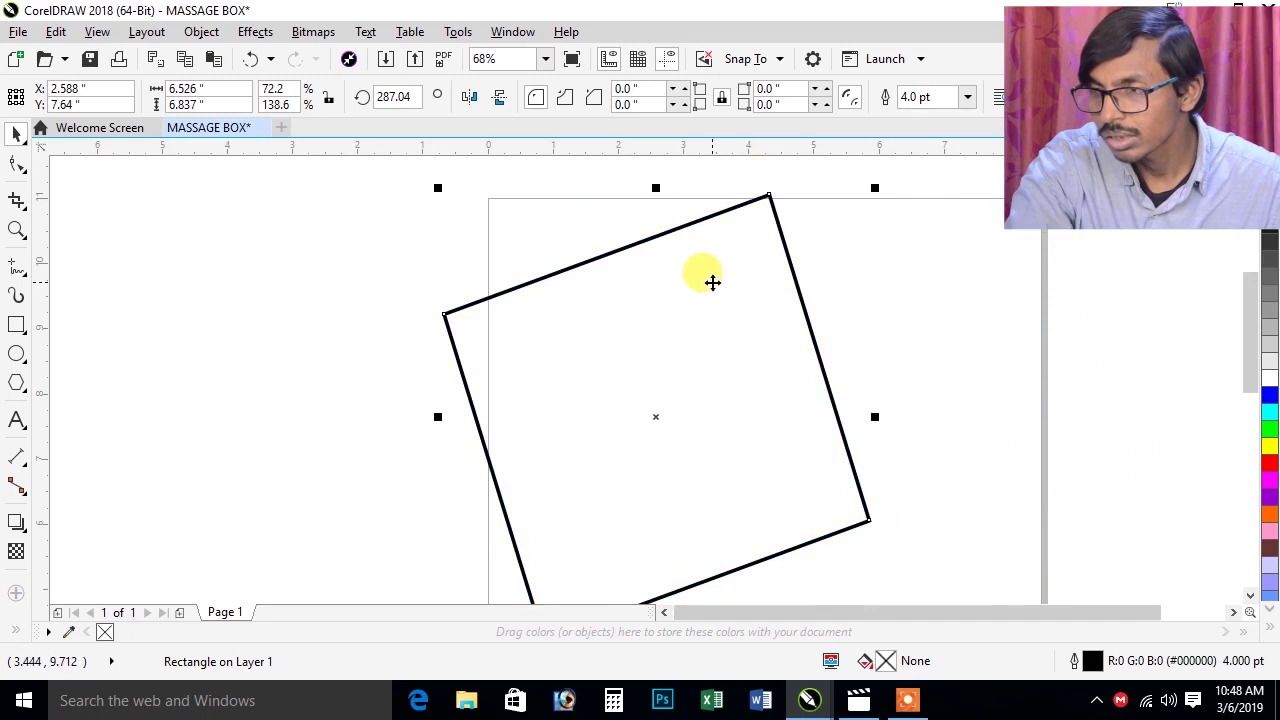
key(Delete)
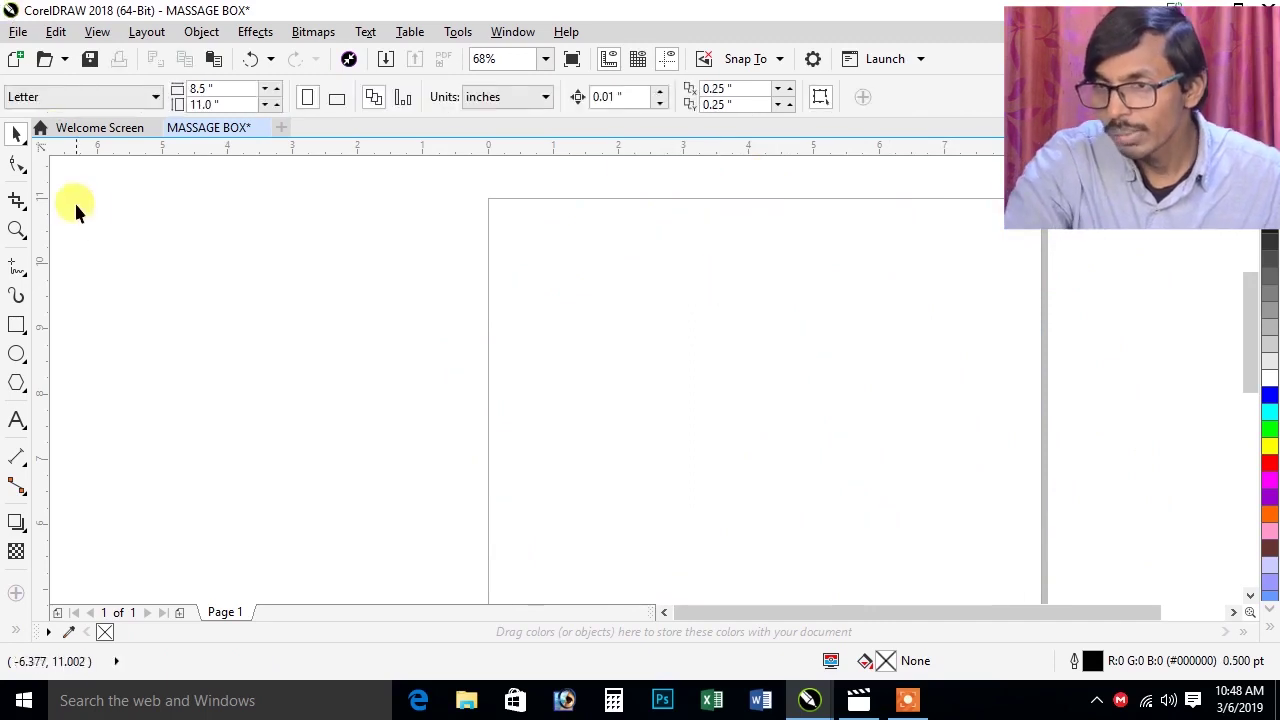
Draw a new rectangle about 5.23 by 3.85 inches on the page and scale it proportionally to about 80%.
click(17, 323)
drag(560, 281, 901, 532)
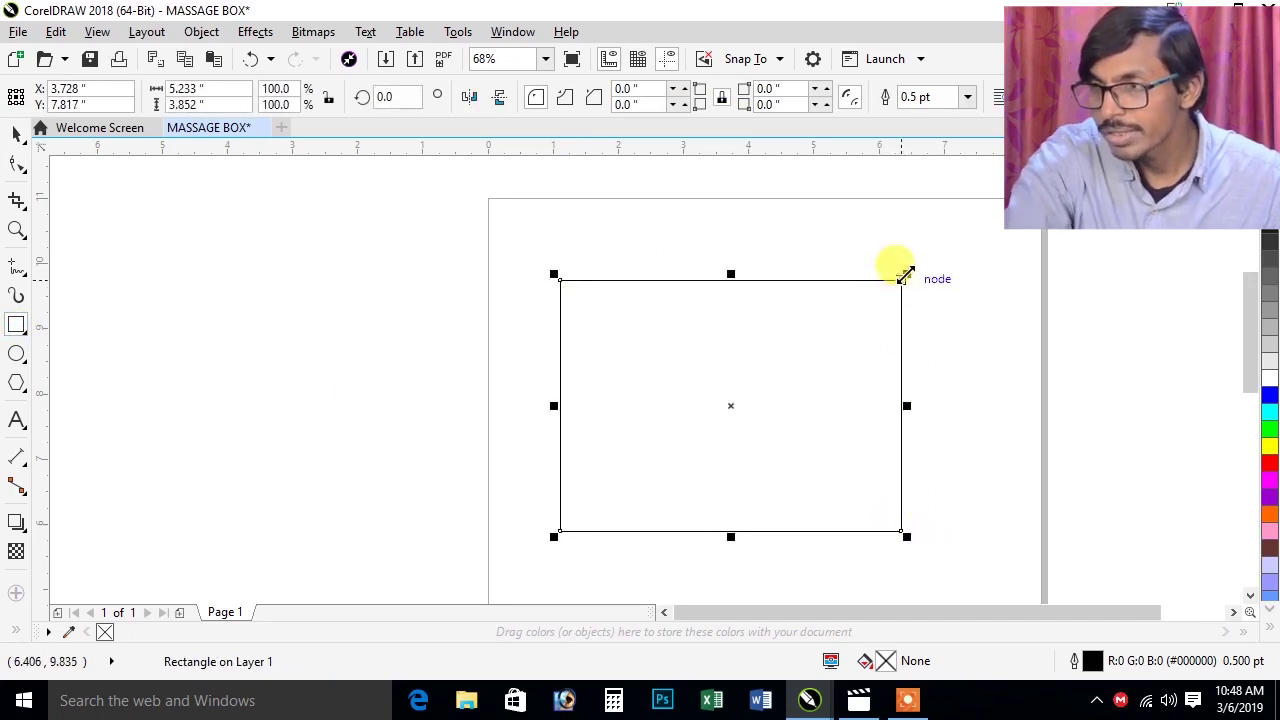
mouse_move(904, 272)
mouse_down()
mouse_move(868, 336)
mouse_move(991, 214)
mouse_move(808, 374)
mouse_move(942, 272)
mouse_move(895, 310)
mouse_move(885, 284)
mouse_up()
drag(914, 259, 840, 314)
drag(716, 363, 729, 363)
key(Delete)
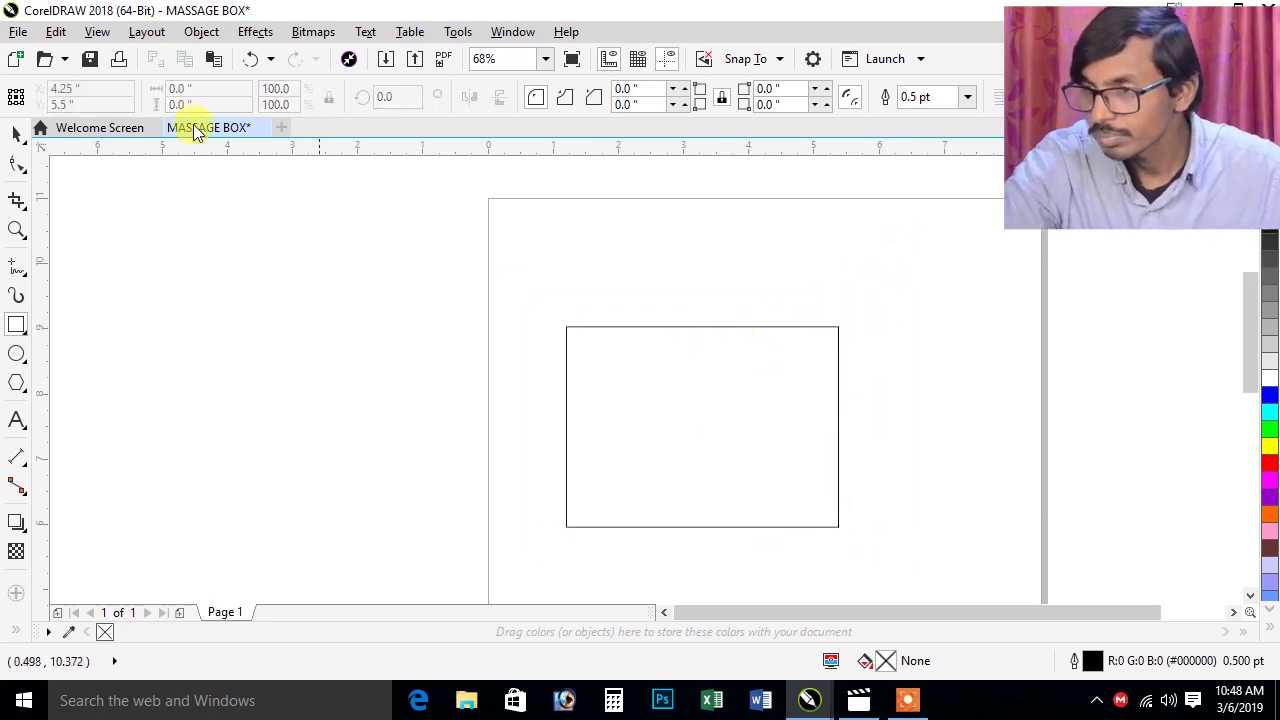
Enlarge the rectangle proportionally to about 6.2 by 4.57 inches within the upper part of the page.
click(12, 140)
click(751, 330)
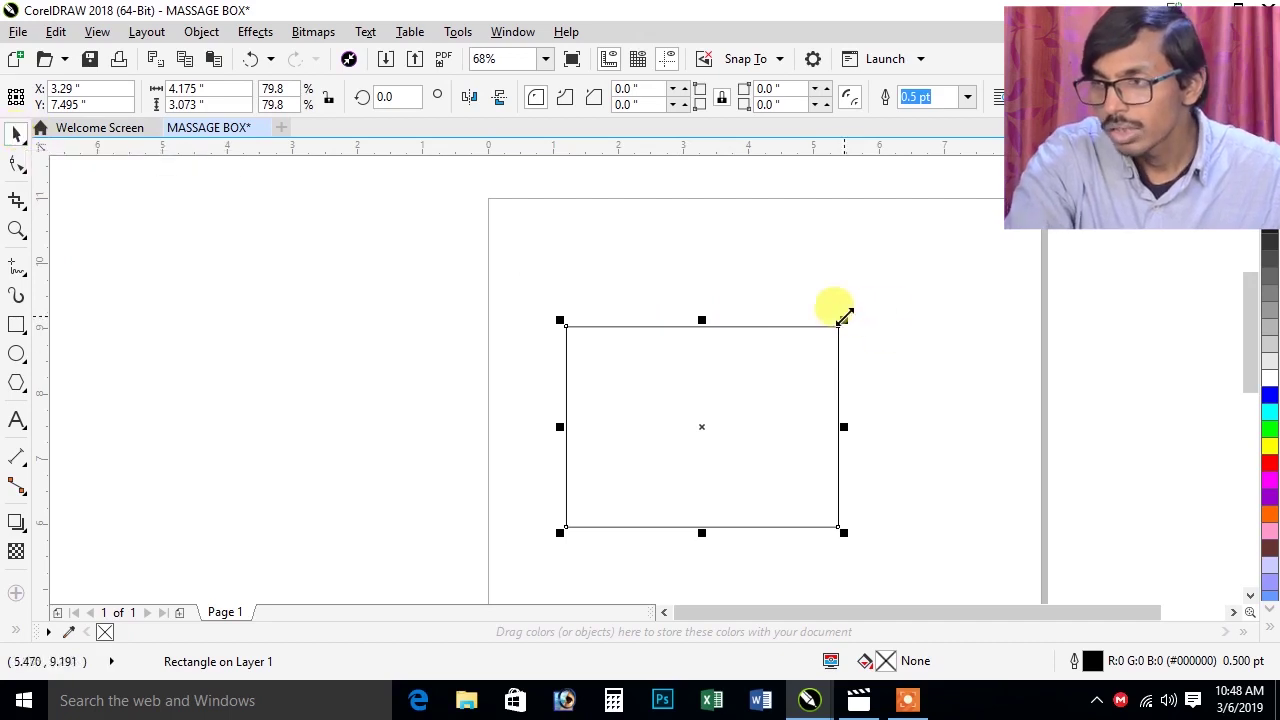
mouse_move(843, 316)
mouse_down()
mouse_move(942, 226)
mouse_move(840, 324)
mouse_up()
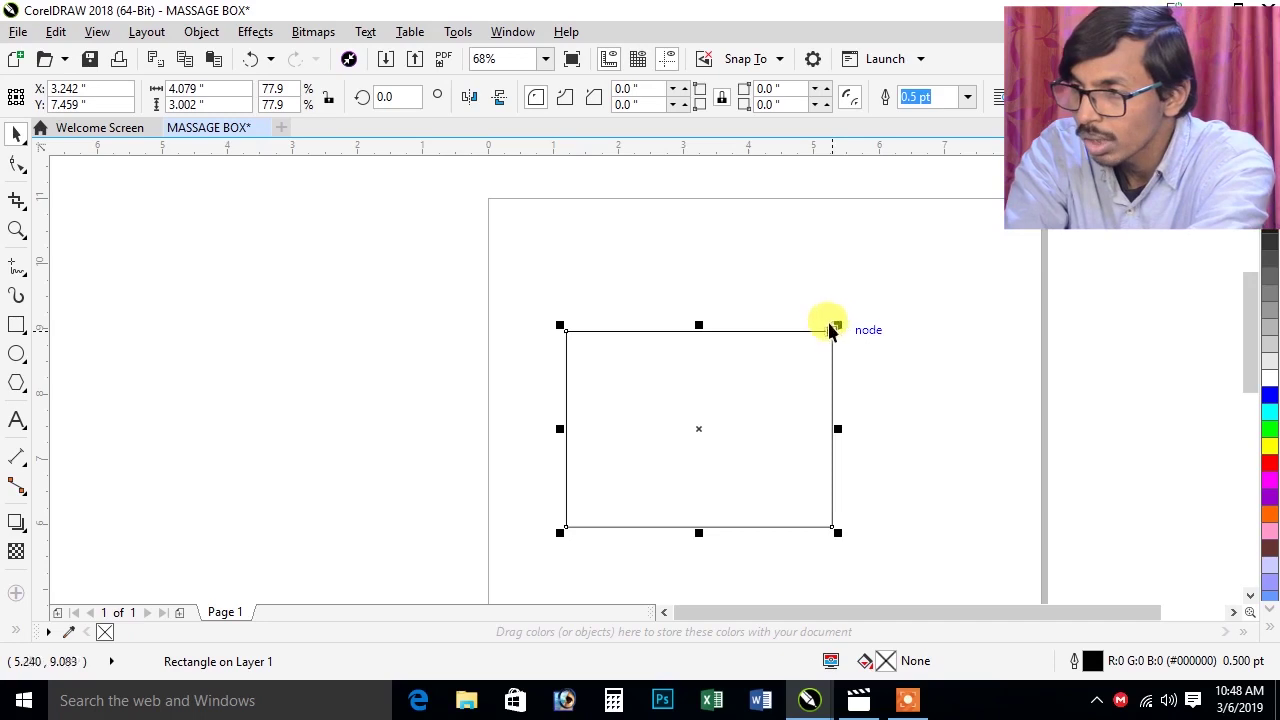
drag(838, 322, 907, 267)
drag(620, 311, 681, 284)
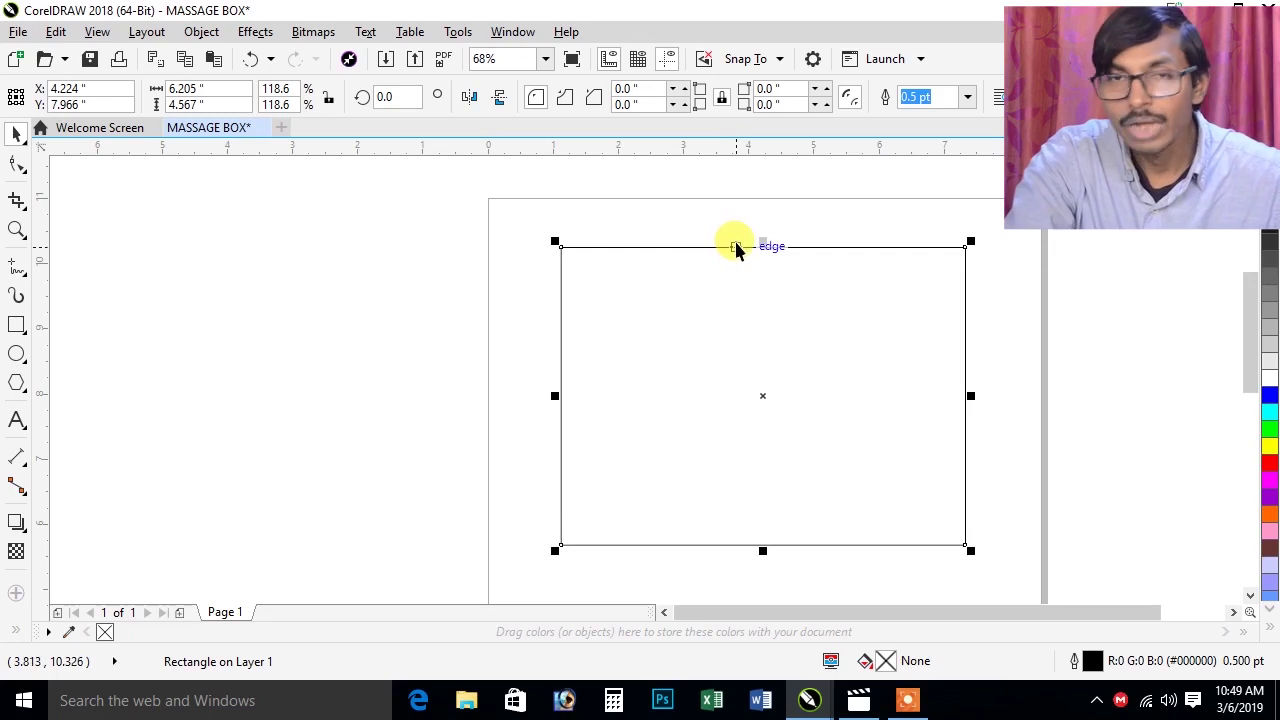
Give the rectangle a 10 pt black outline and a yellow fill.
click(967, 97)
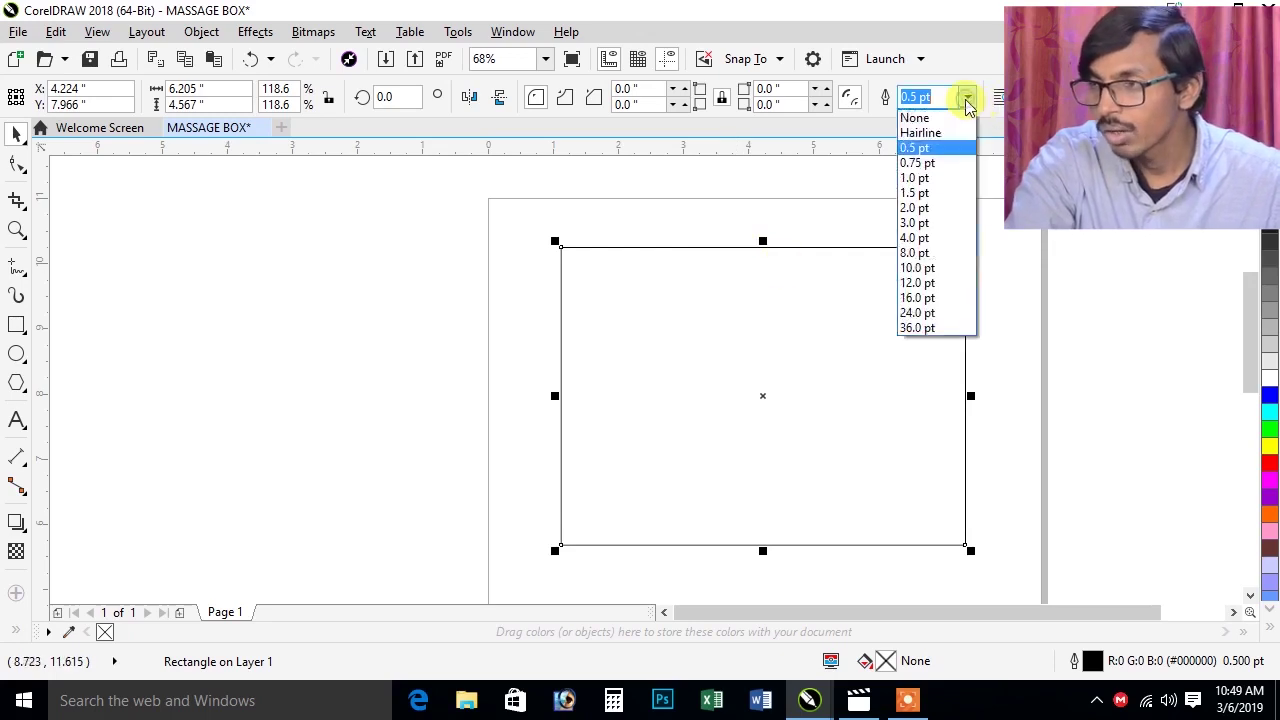
click(917, 268)
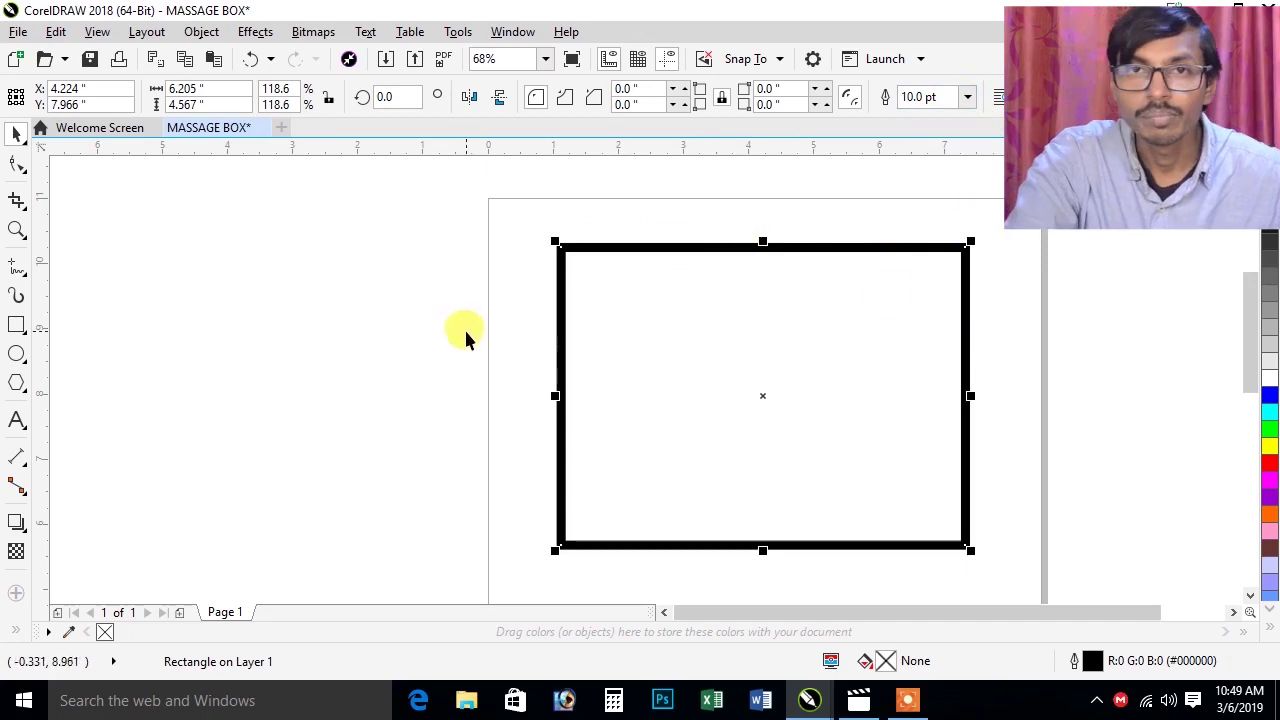
right_click(1270, 430)
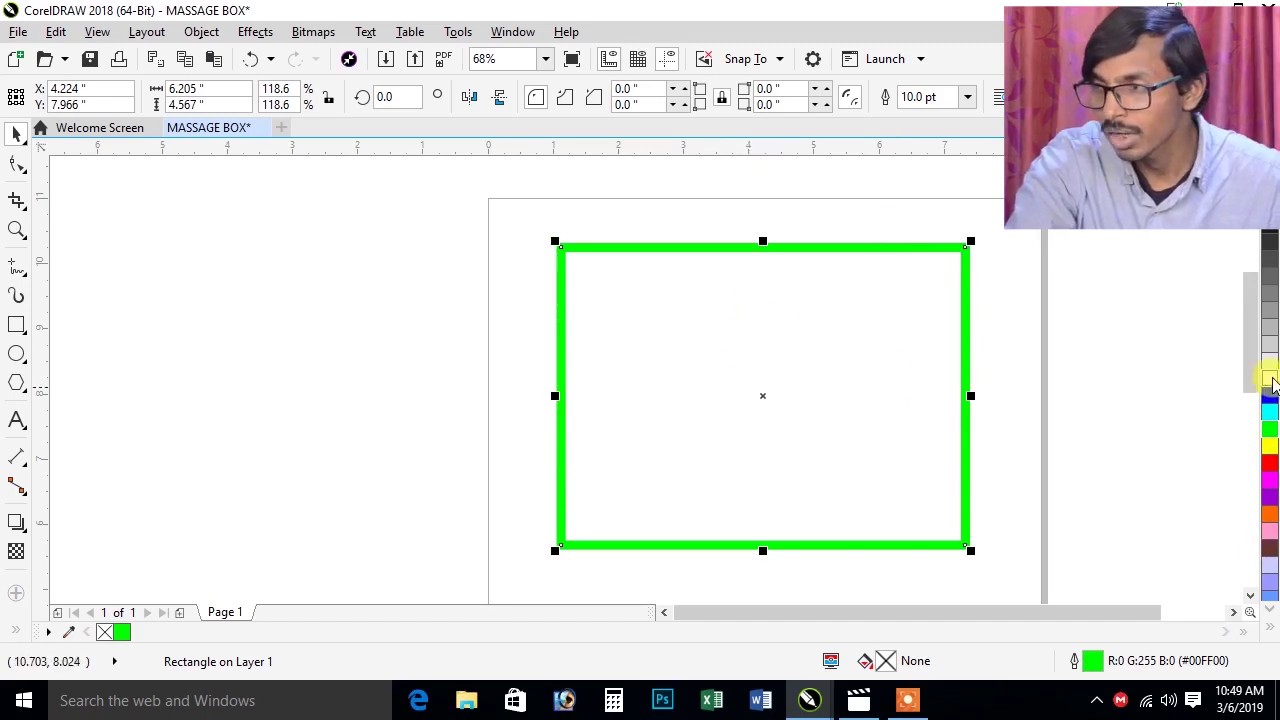
right_click(1270, 242)
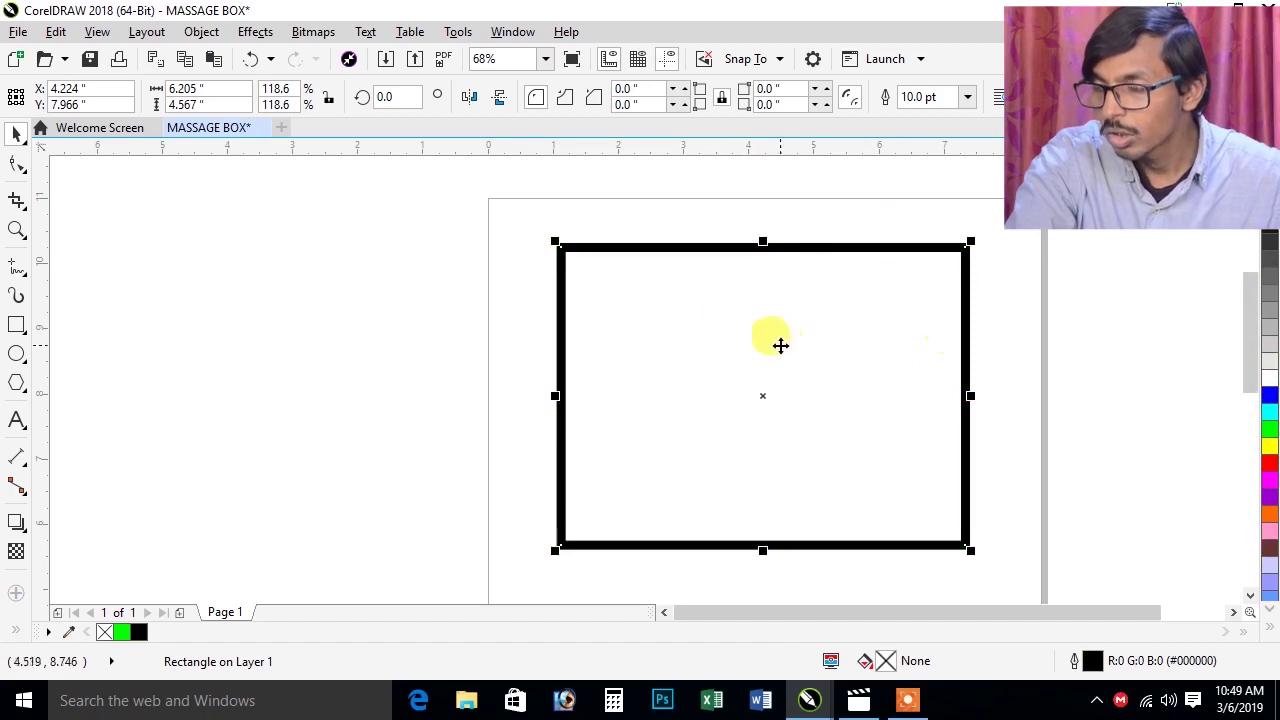
click(1270, 445)
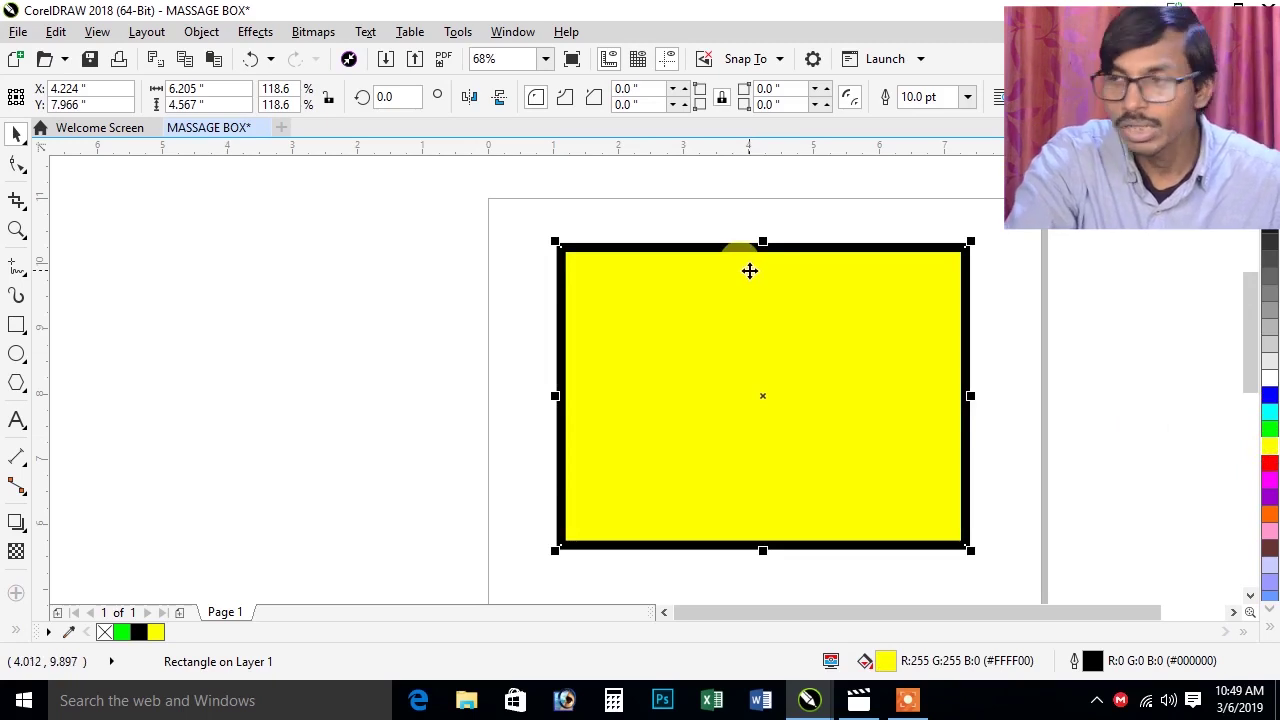
Place a copy of the yellow rectangle beside the page's left edge and convert the copy to curves.
drag(745, 272, 294, 260)
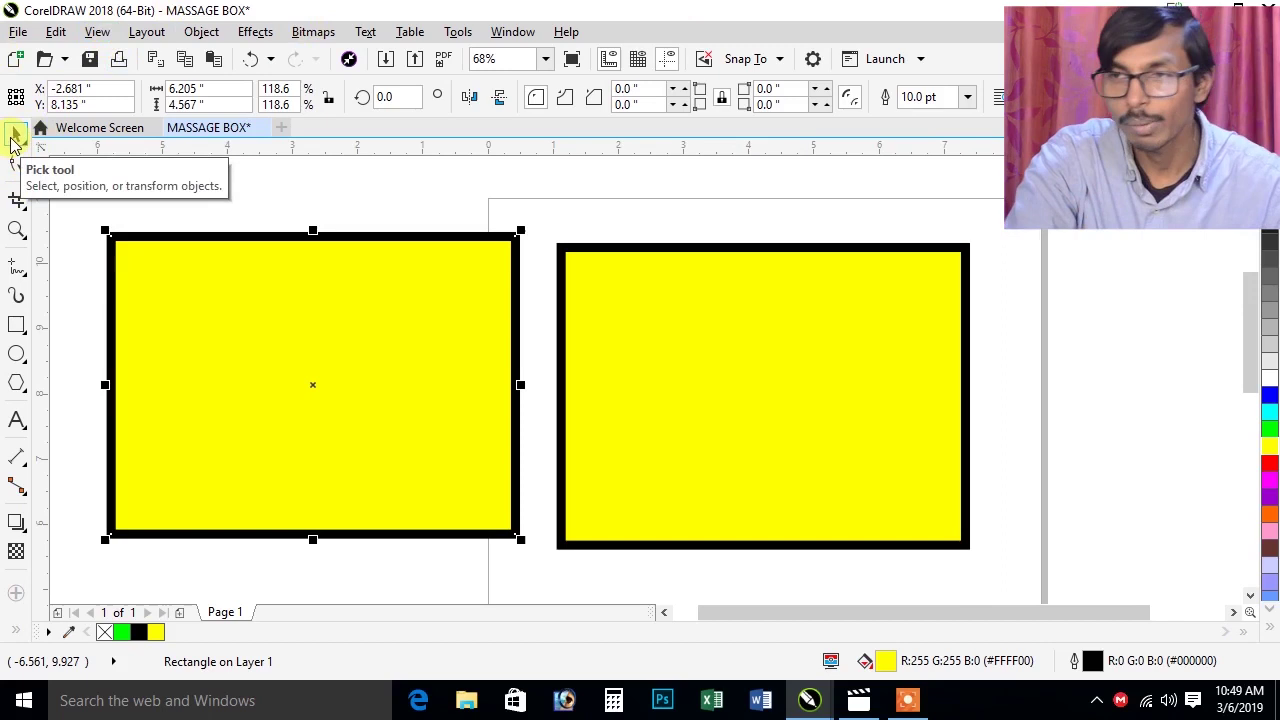
drag(223, 294, 249, 317)
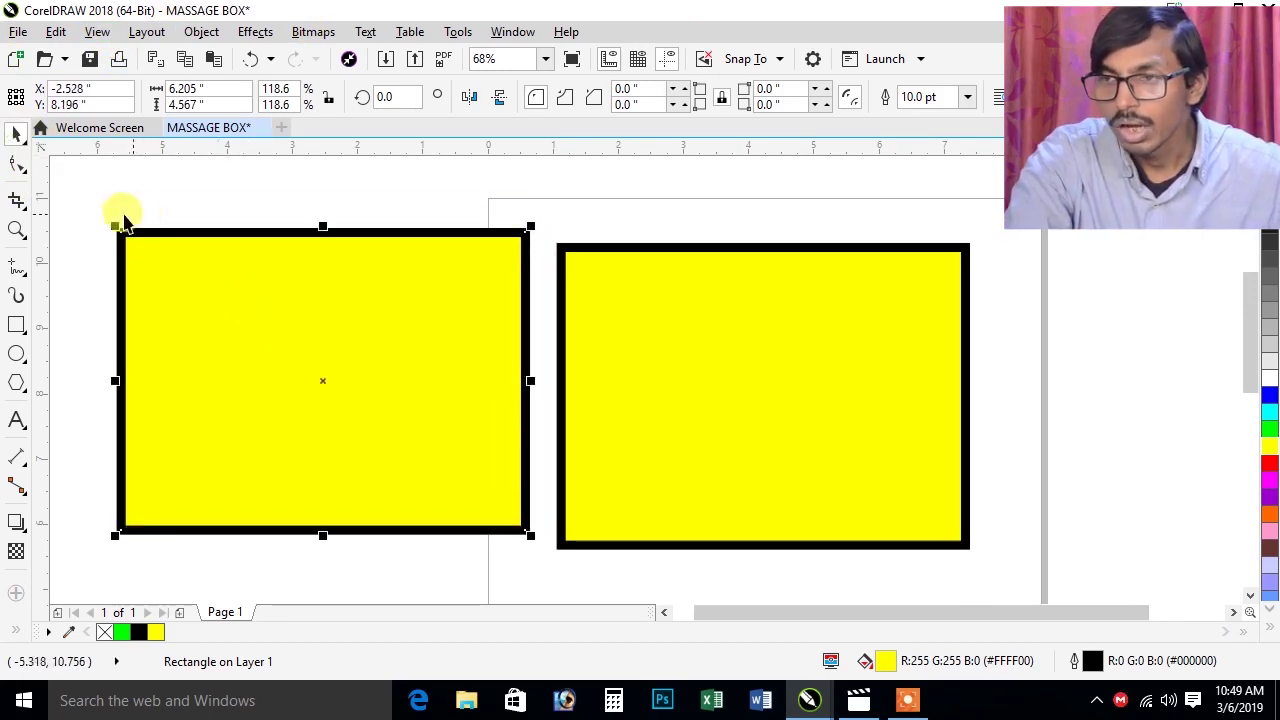
click(22, 165)
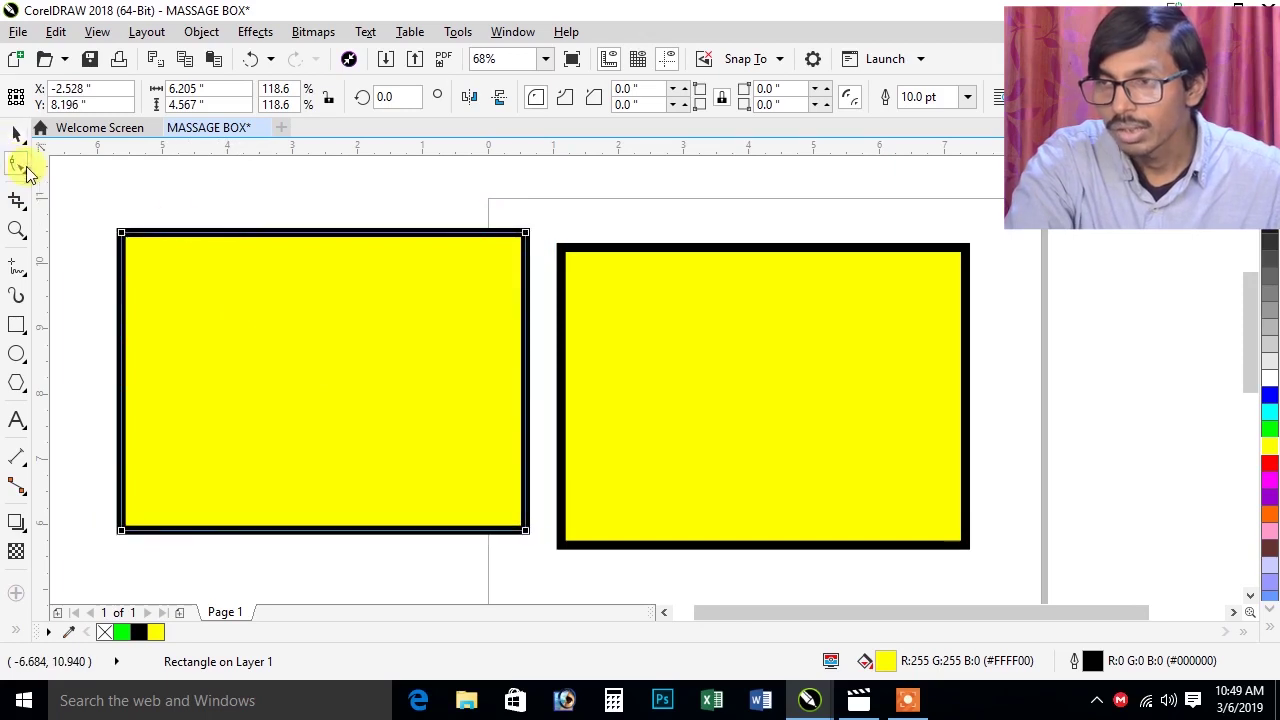
right_click(310, 240)
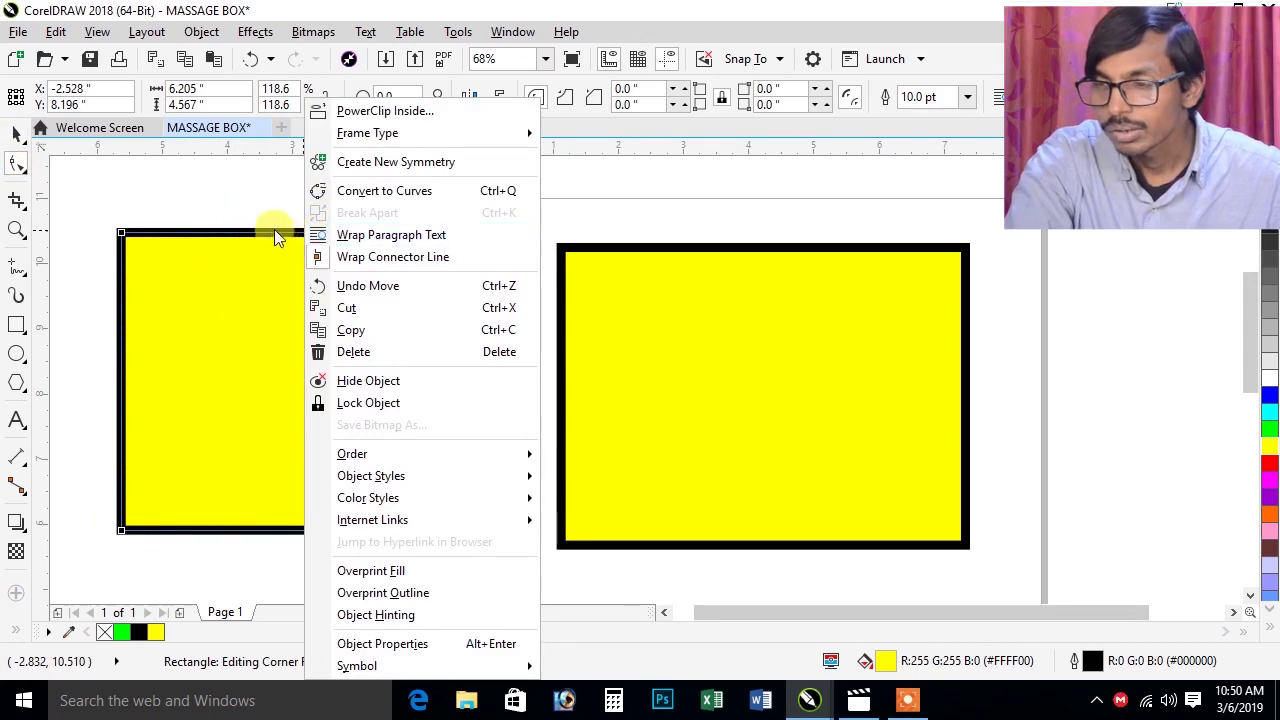
click(276, 232)
right_click(292, 239)
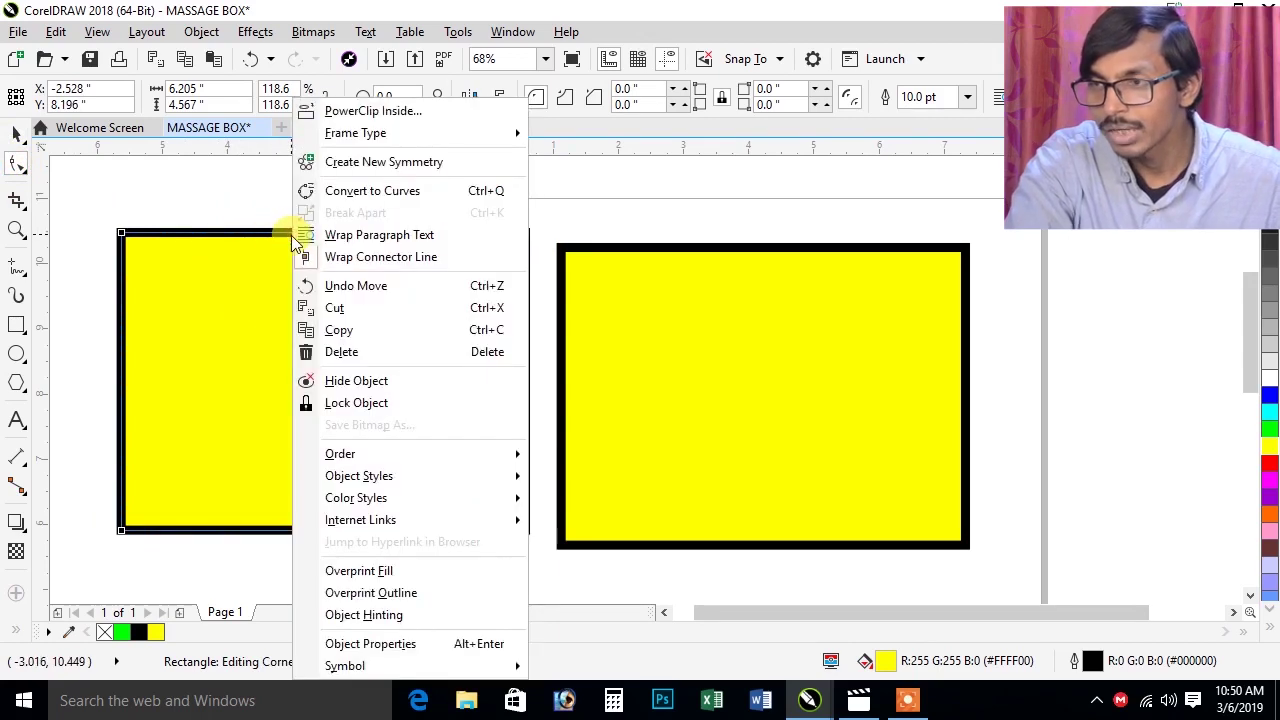
click(357, 195)
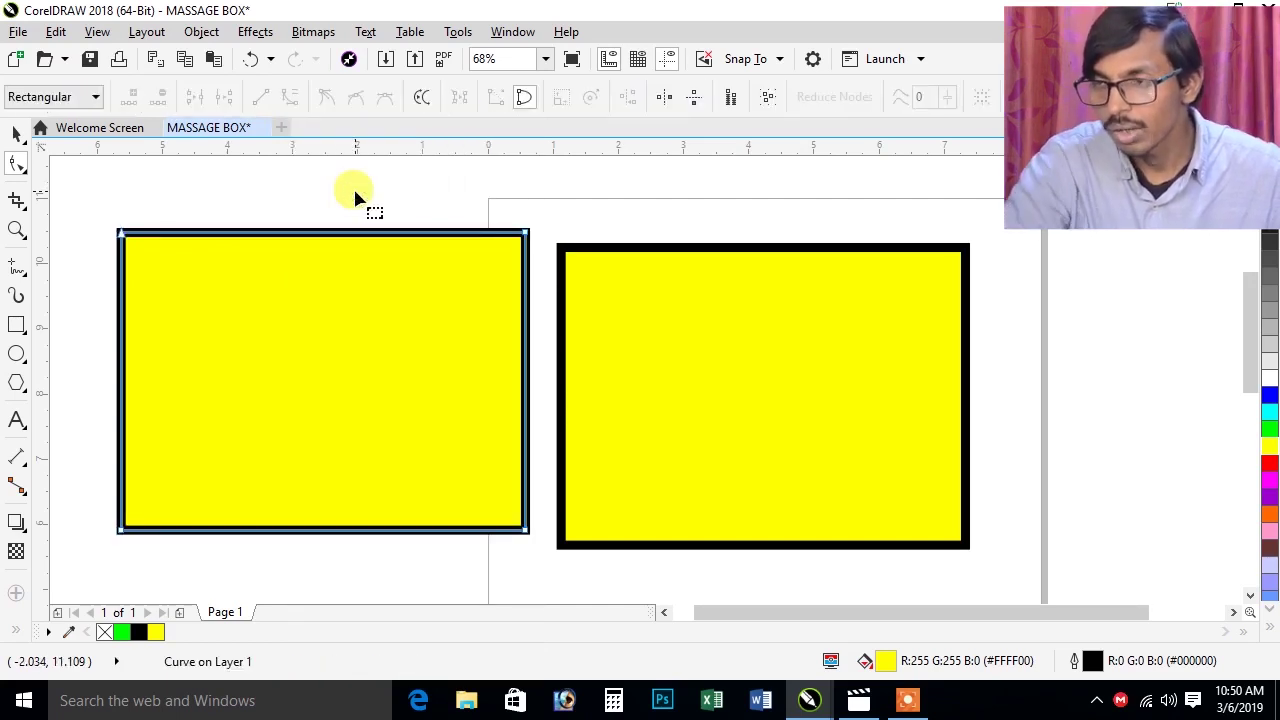
Try adding a node at the middle of the copy's top edge and pulling it down into a V, and undo both edits.
click(320, 237)
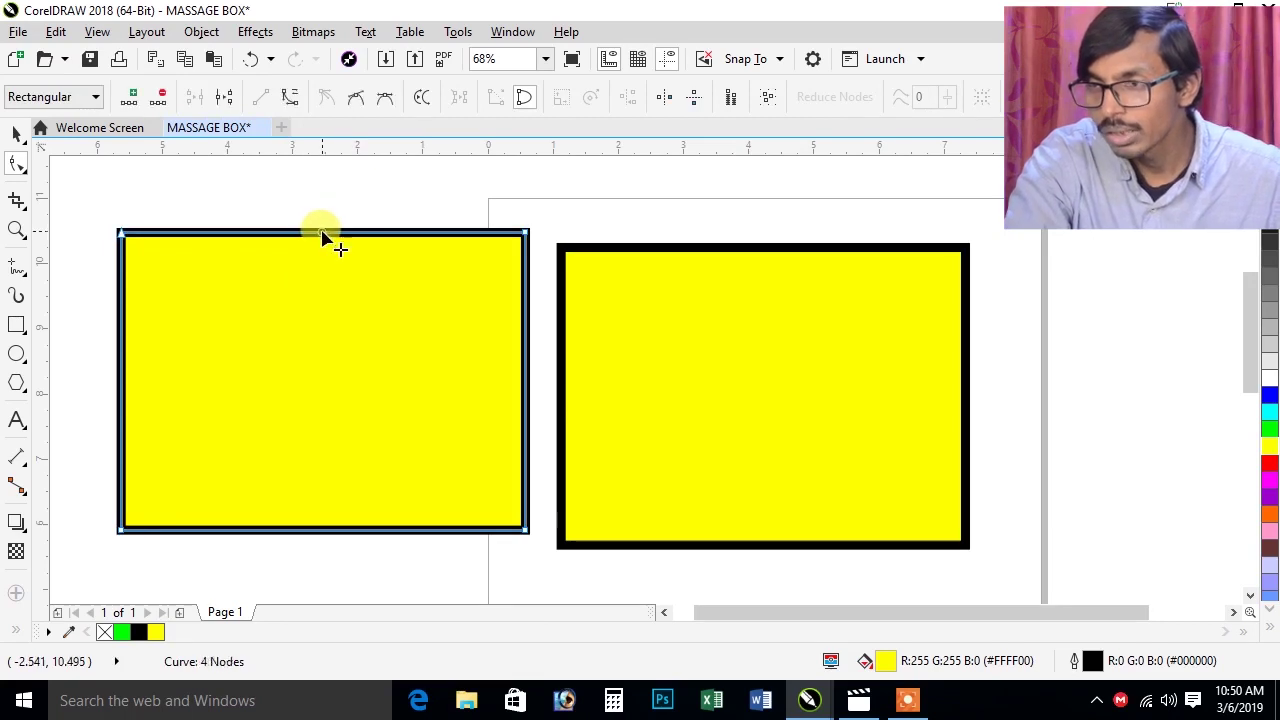
double_click(320, 236)
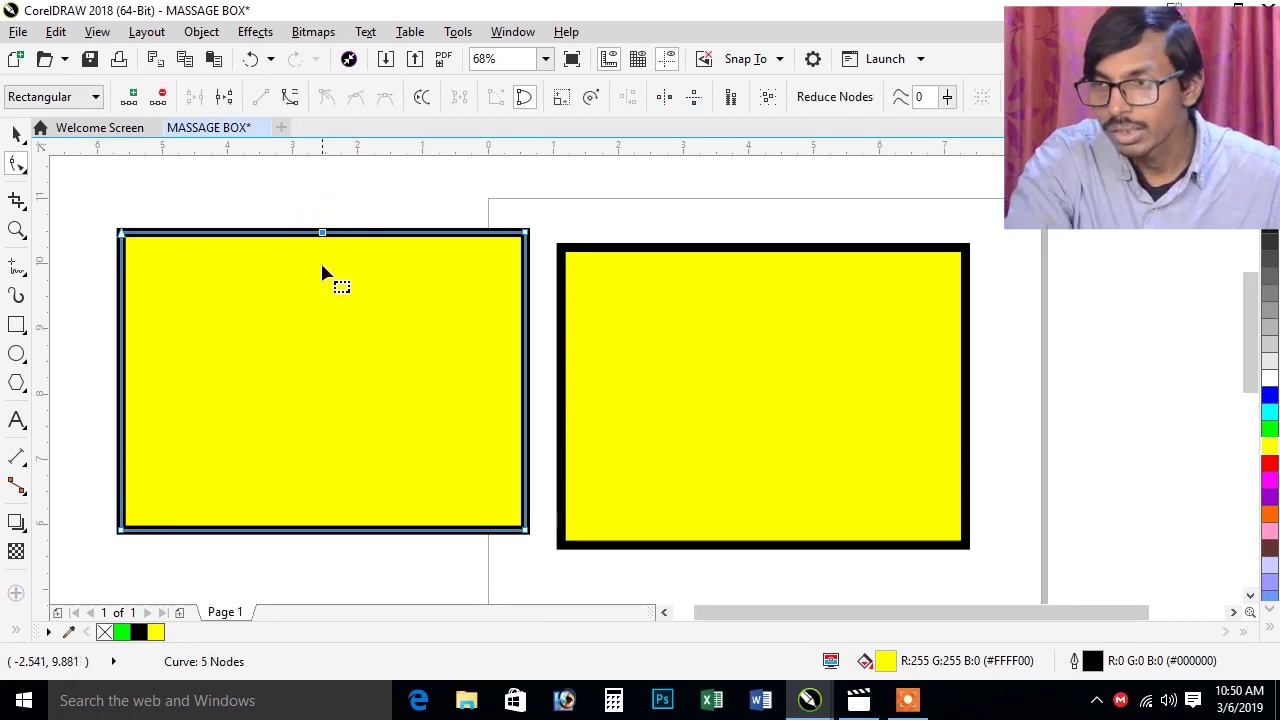
drag(322, 238, 328, 414)
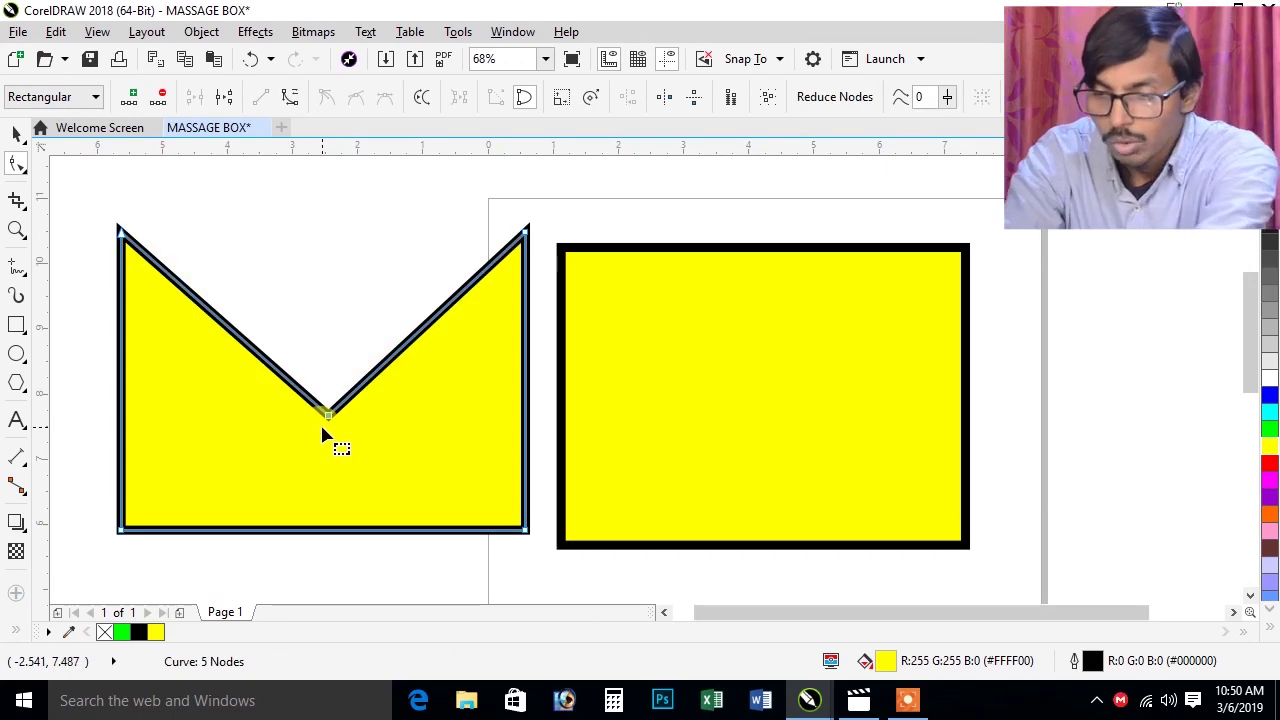
key(ctrl+z)
key(ctrl+z)
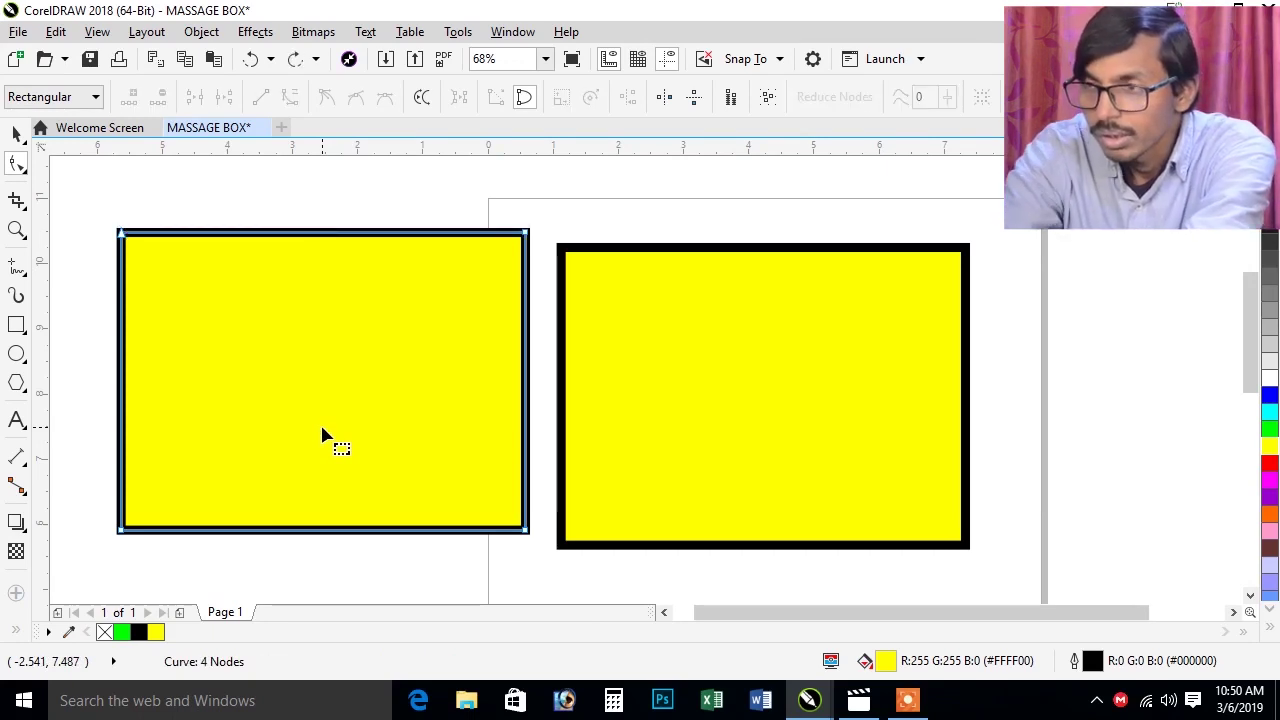
Delete both yellow rectangles with the black outlines.
click(14, 133)
click(269, 320)
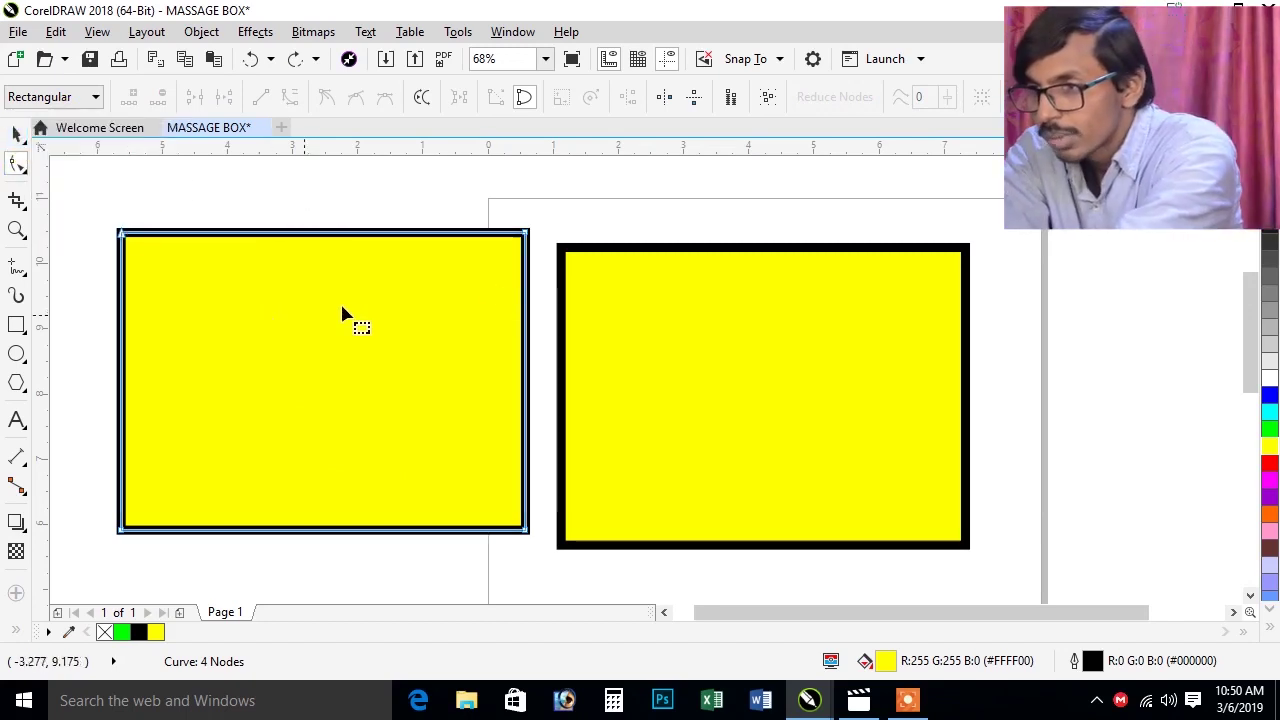
click(14, 133)
click(197, 240)
click(16, 133)
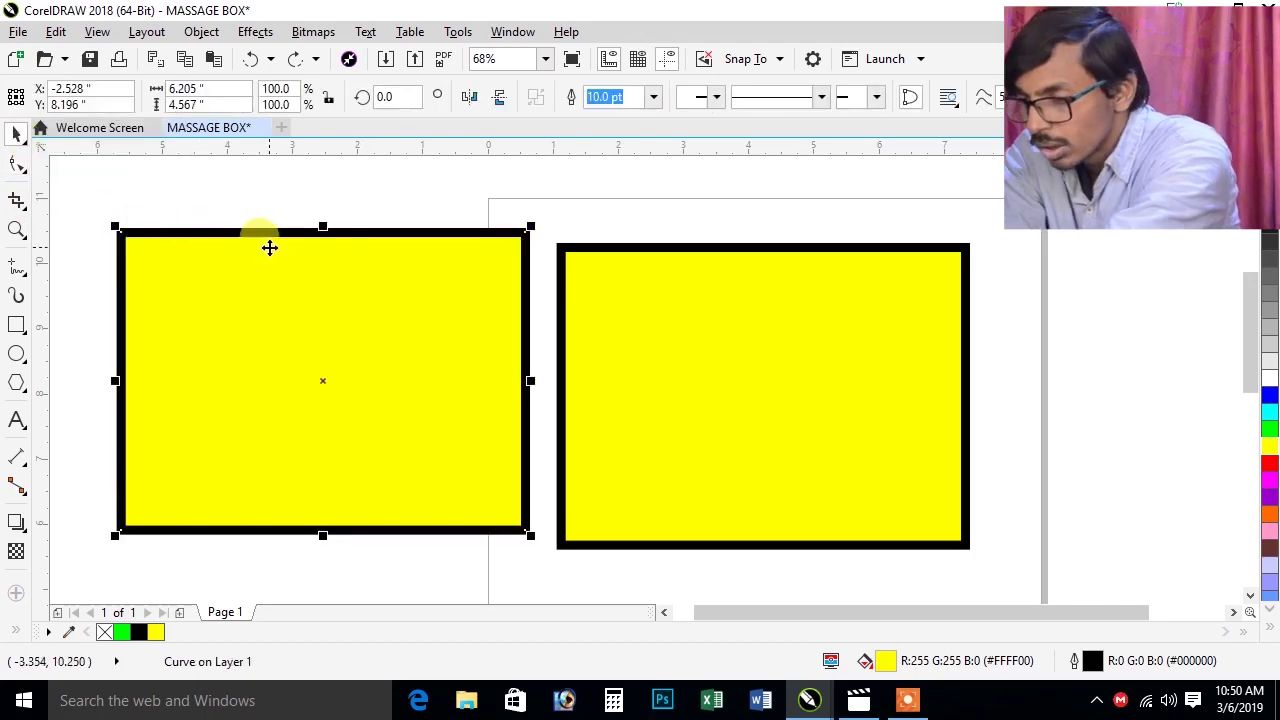
key(Delete)
click(666, 322)
key(Delete)
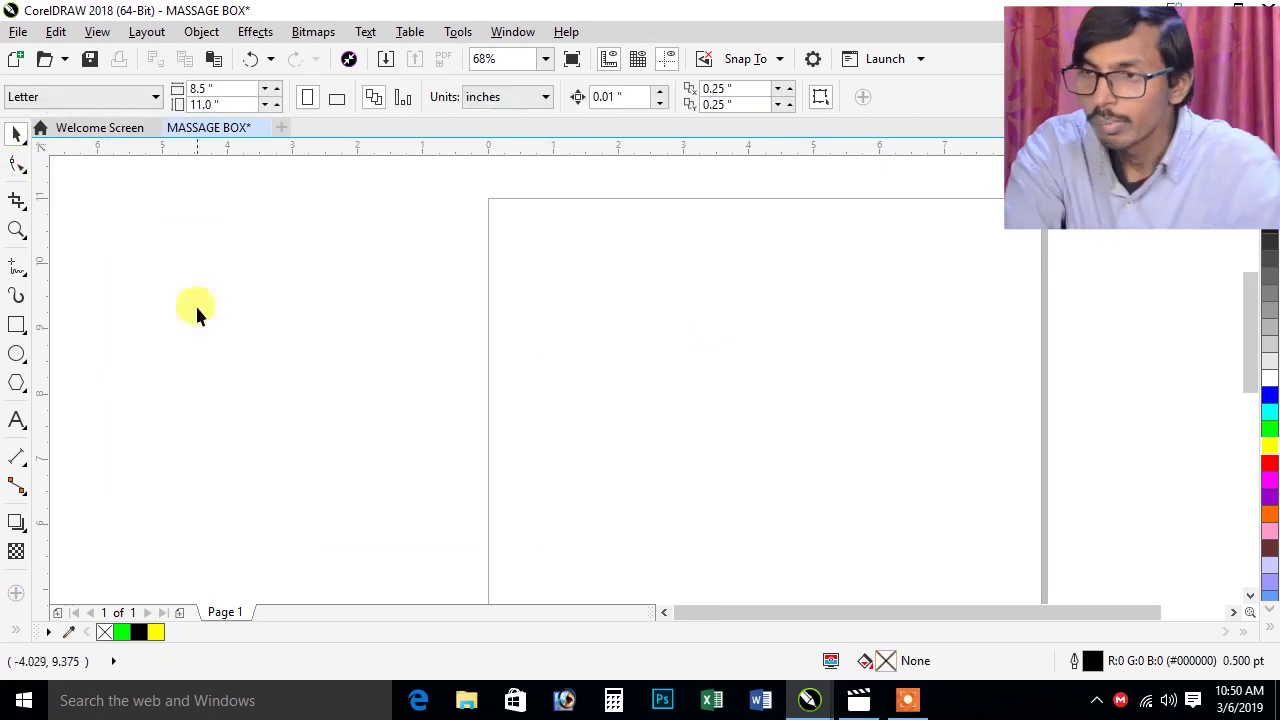
Draw a rectangle about 6.15 by 4.34 inches on the upper part of the page and set its outline width to 8 pt.
click(16, 324)
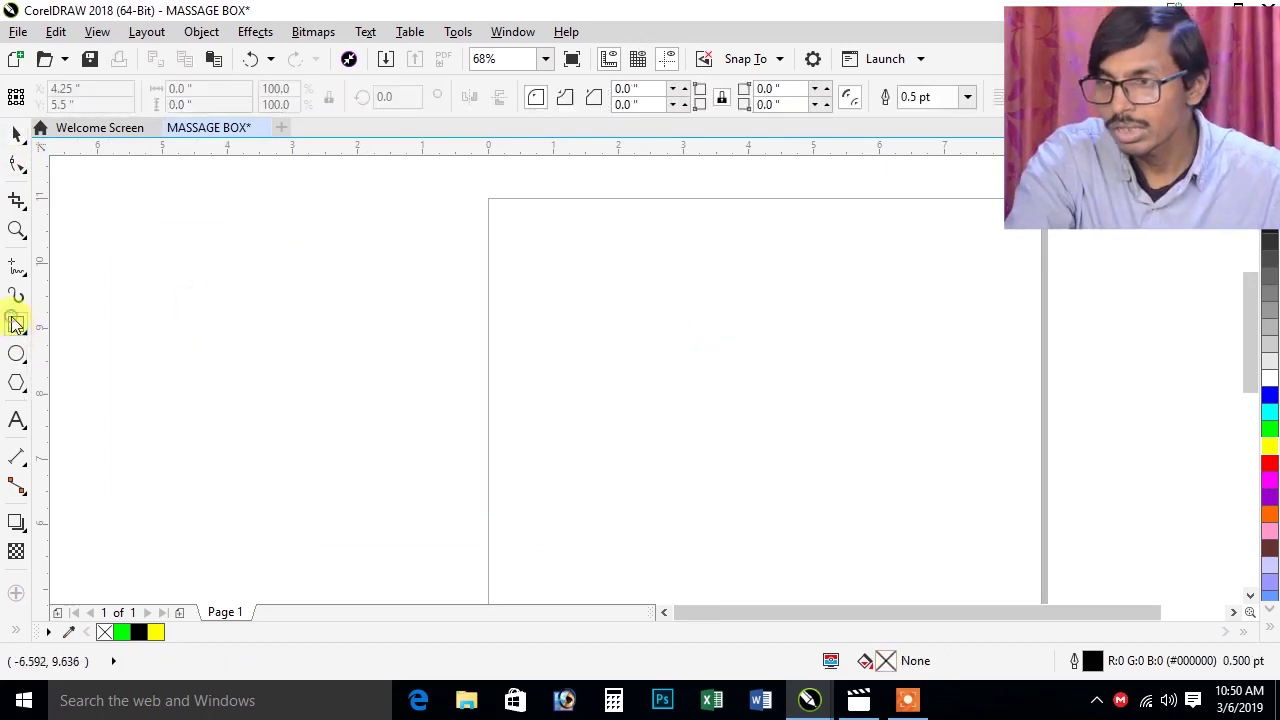
drag(534, 272, 936, 555)
click(968, 97)
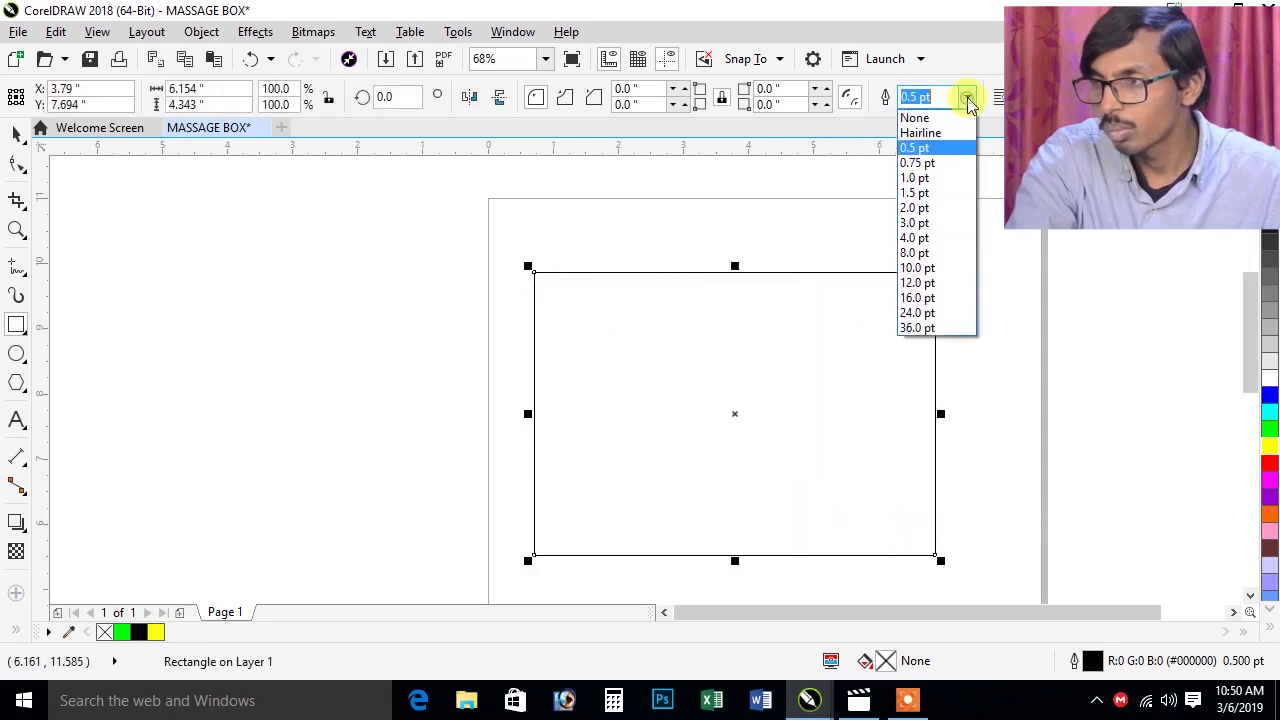
click(916, 254)
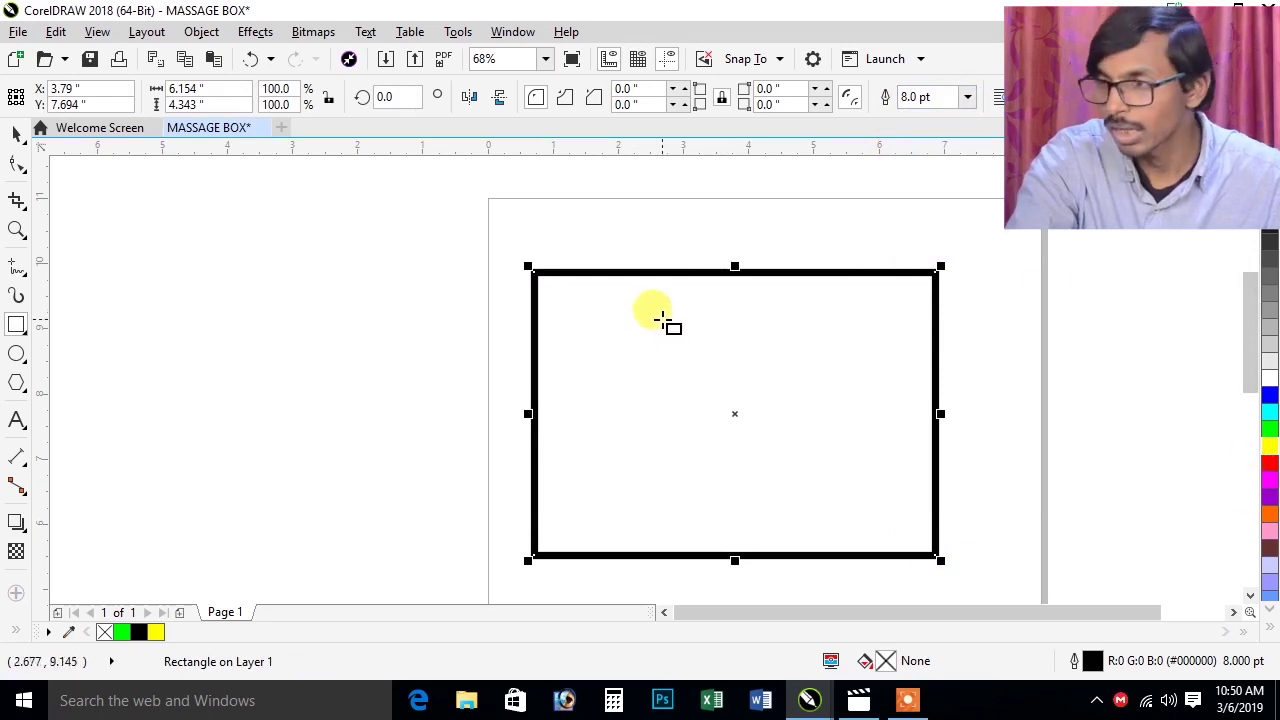
Color the rectangle's outline blue and fill it with yellow.
right_click(1270, 450)
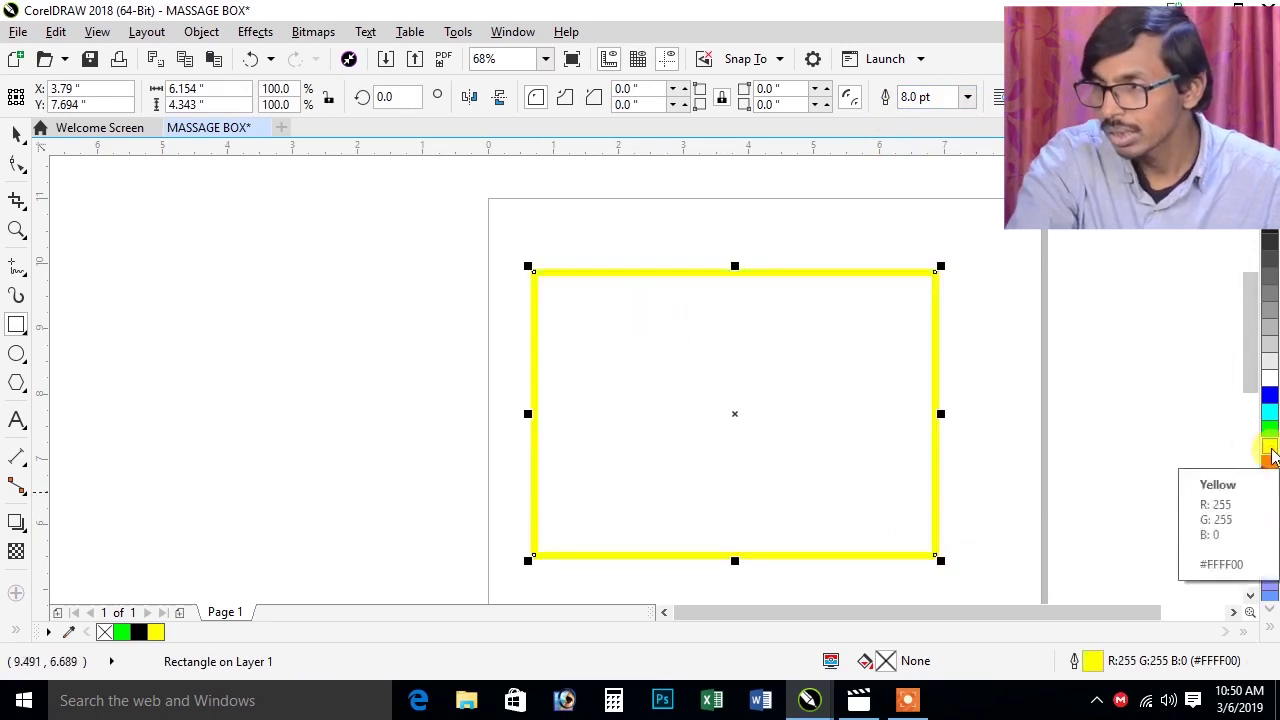
right_click(1269, 395)
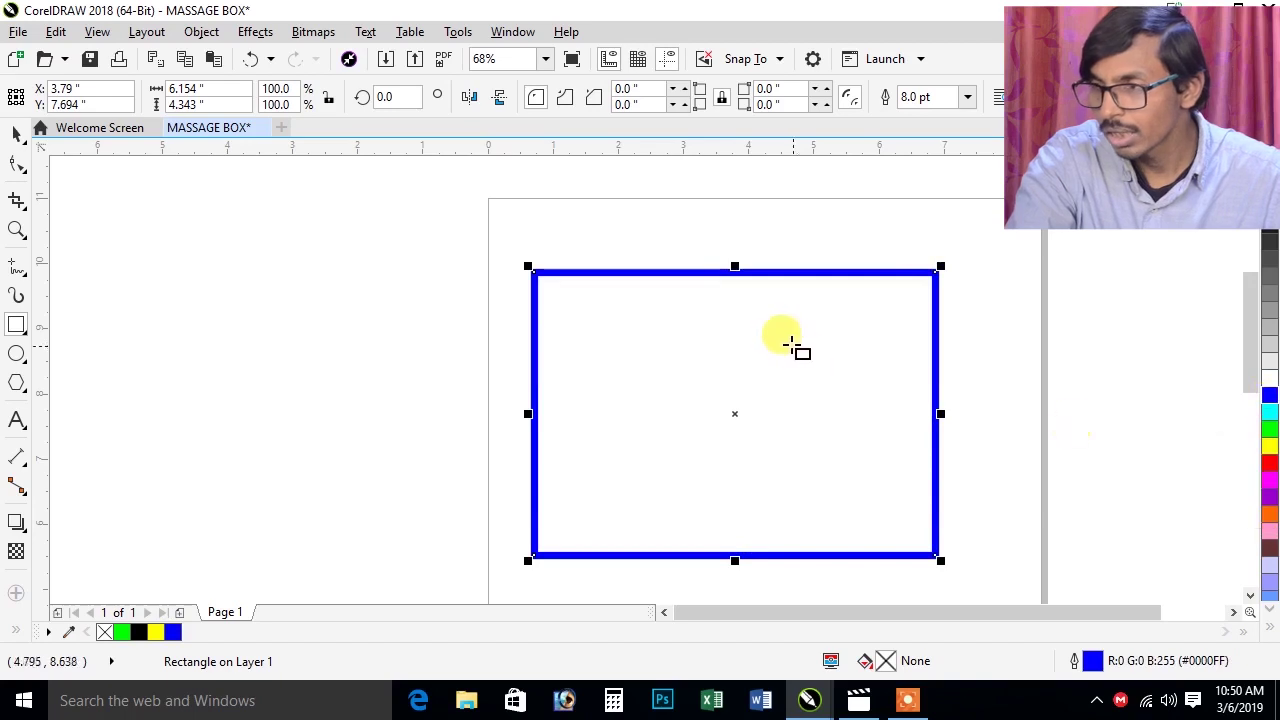
click(1270, 450)
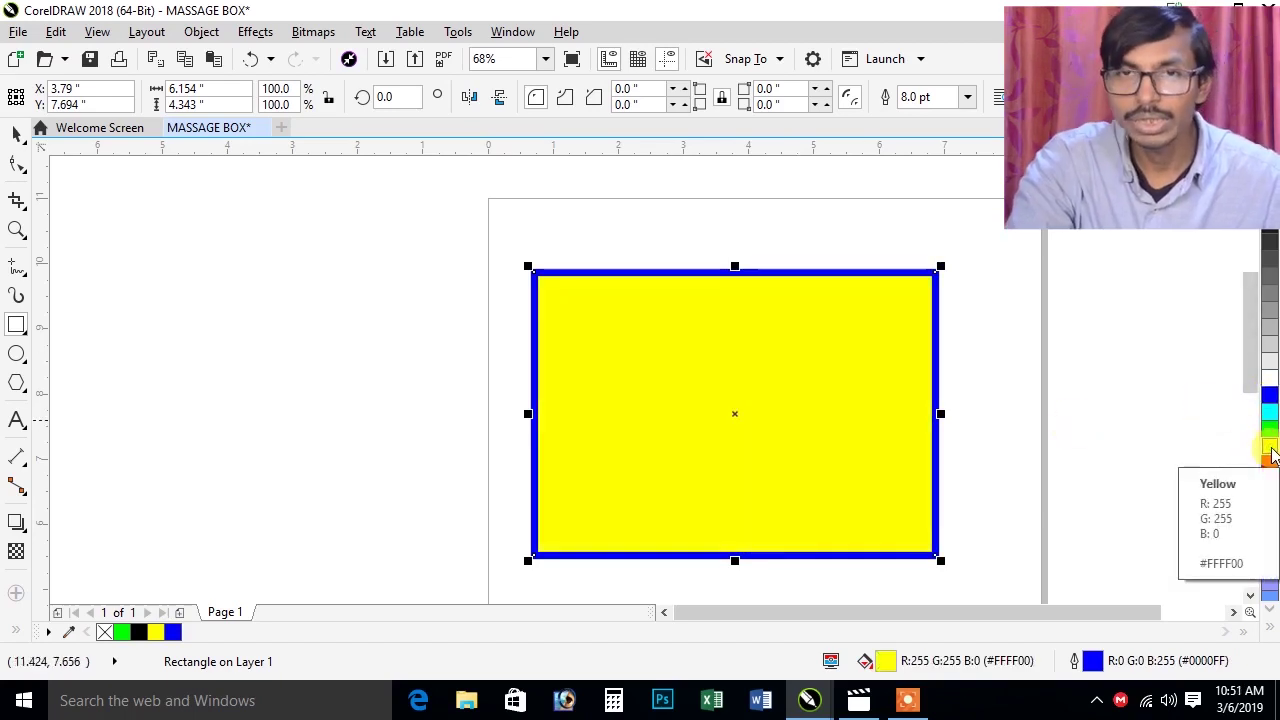
Duplicate the blue-outlined rectangle to the left of the original and convert the copy to curves.
click(12, 143)
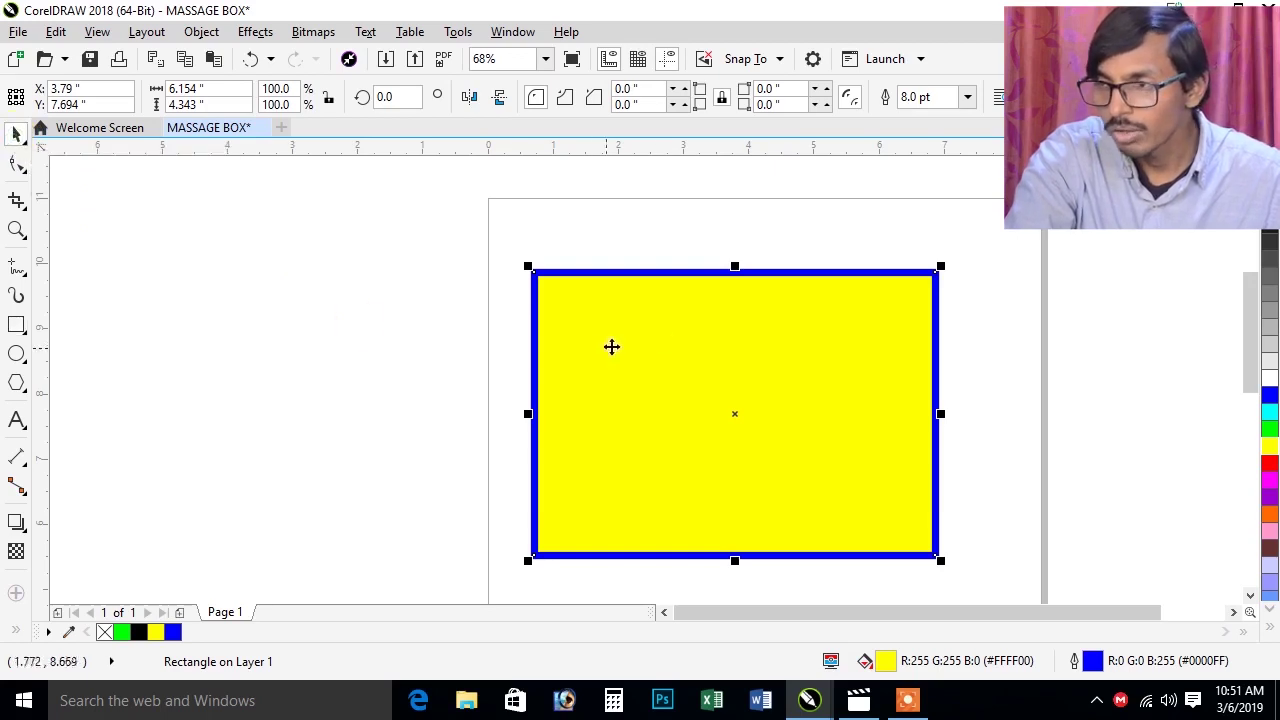
drag(724, 339, 277, 334)
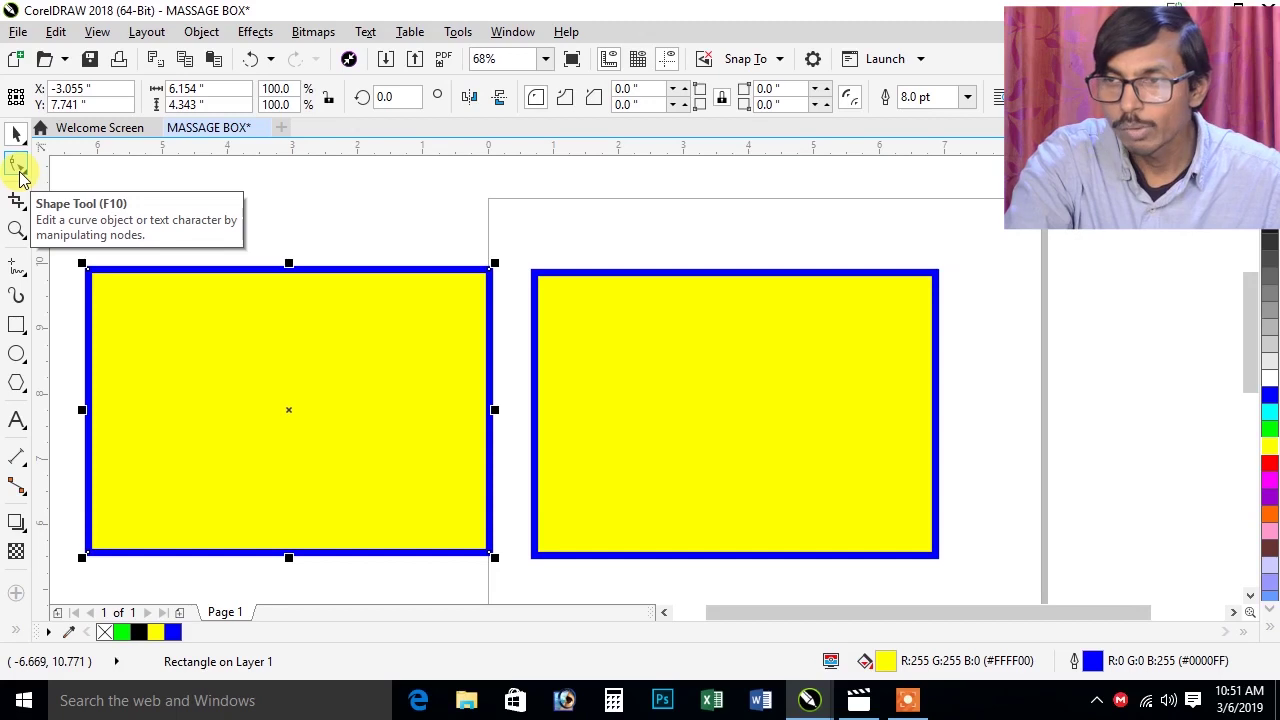
click(18, 167)
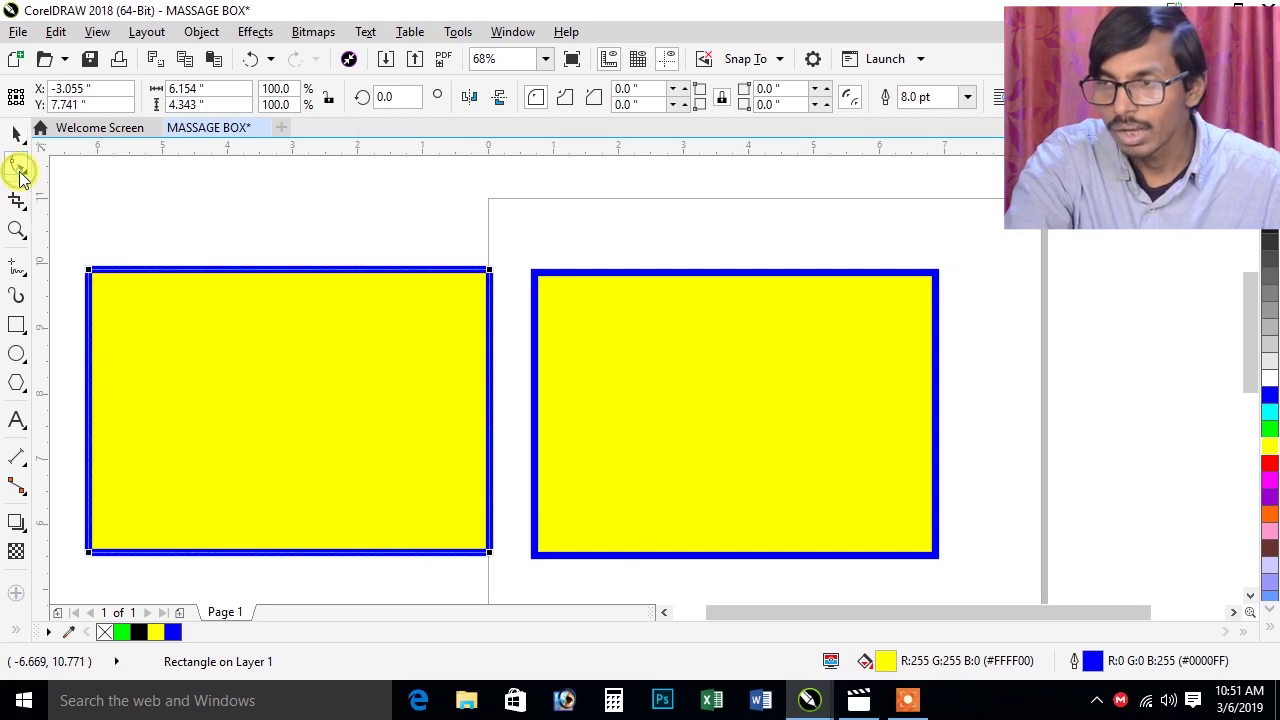
right_click(281, 275)
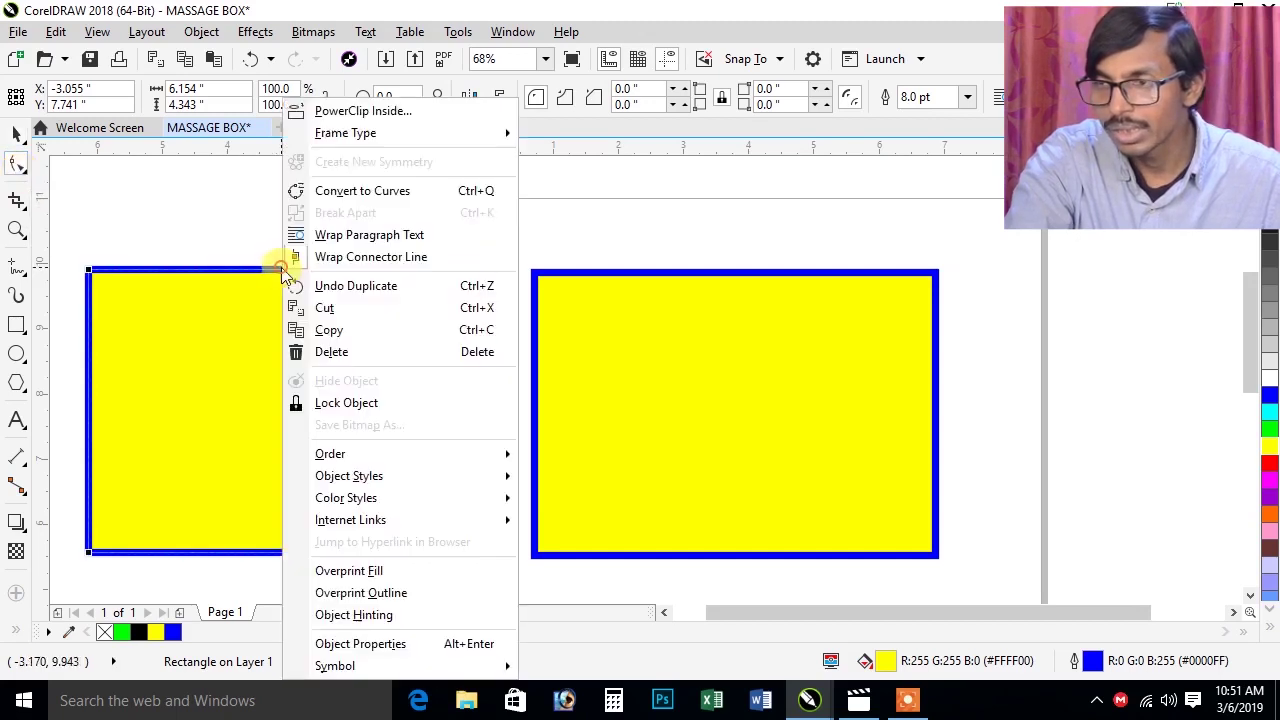
click(352, 191)
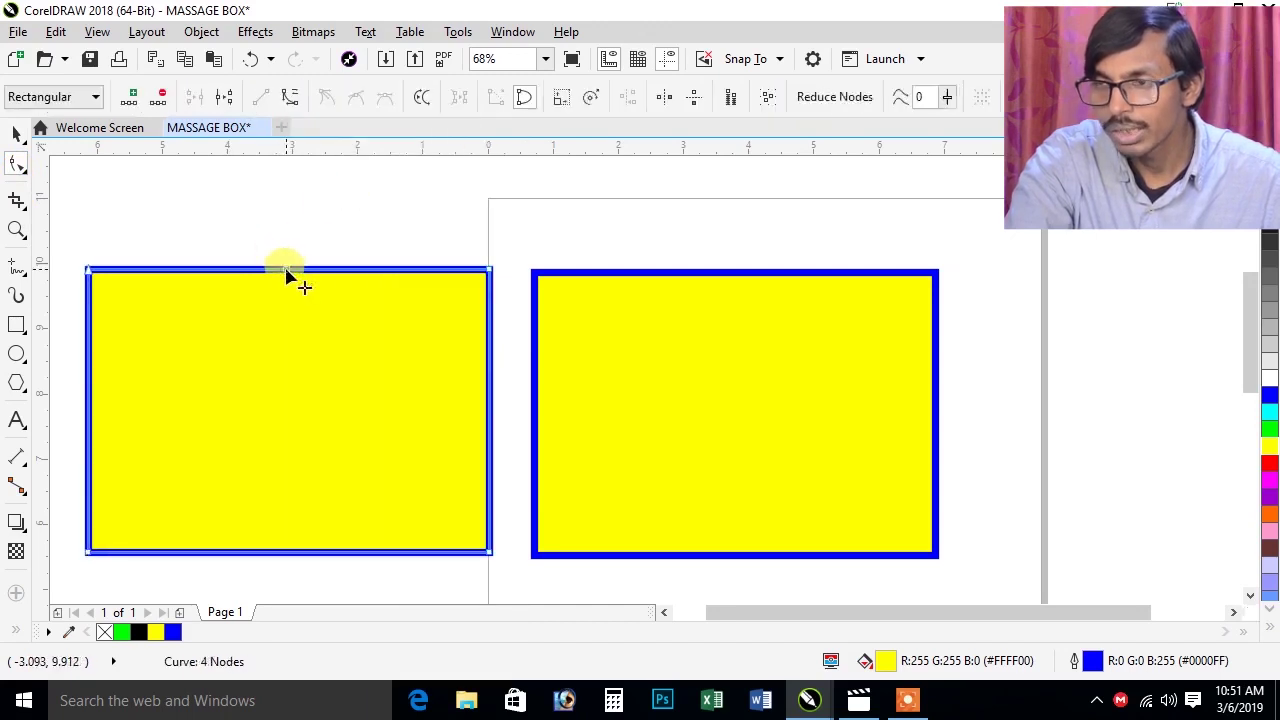
Add a node at the middle of the copy's top edge, pull it down into a V notch, and move the shape over the original rectangle.
drag(286, 271, 289, 409)
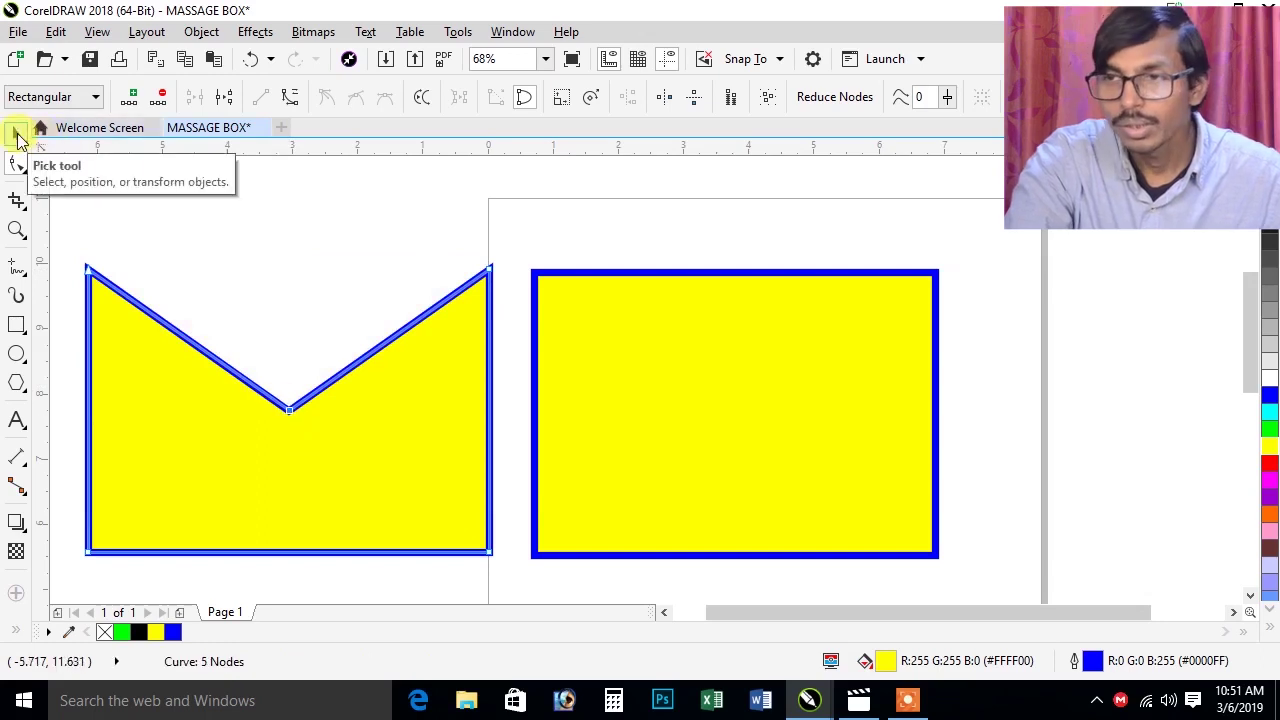
click(17, 135)
drag(263, 447, 710, 444)
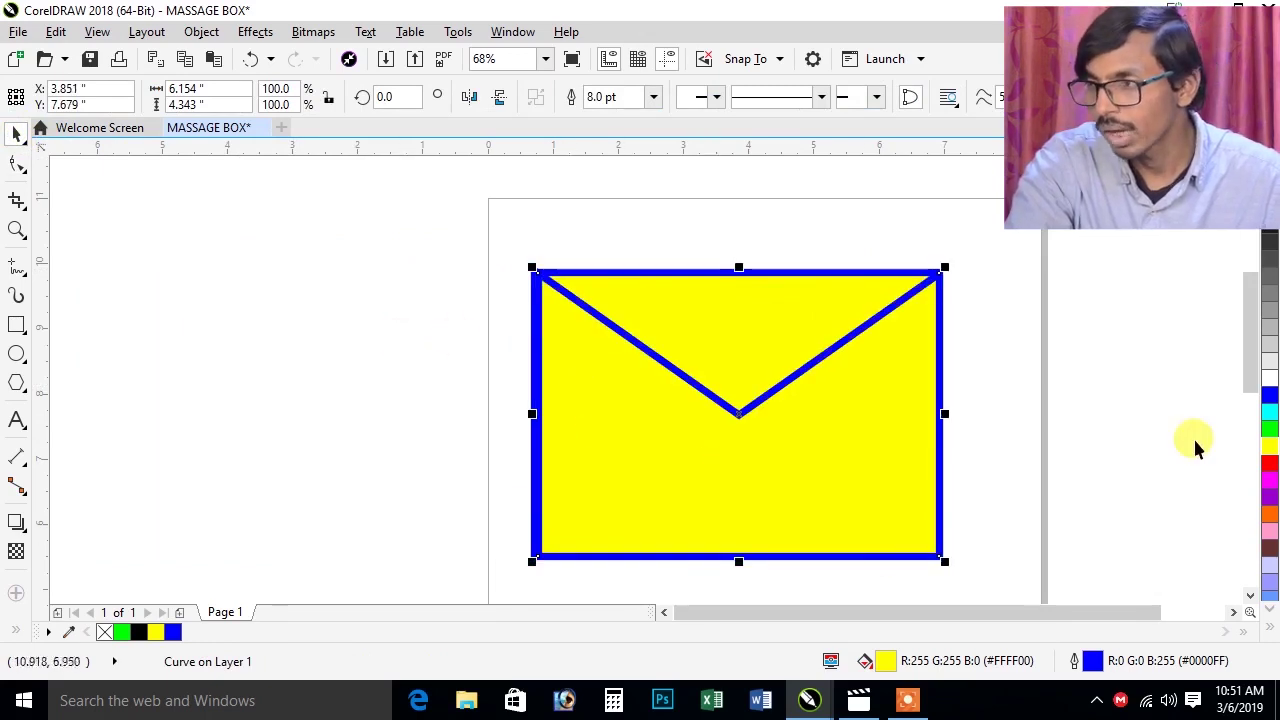
Try a black fill on the notched front shape and return it to yellow.
click(894, 431)
click(1268, 240)
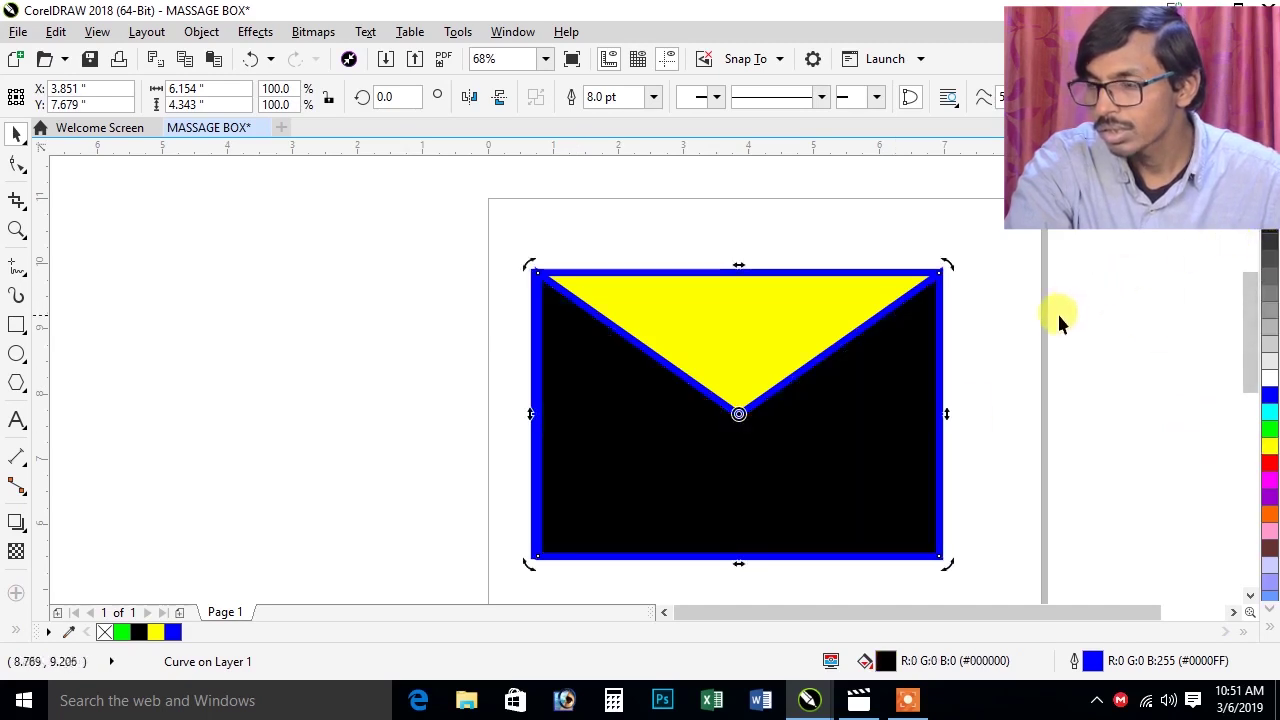
click(772, 336)
click(833, 474)
click(1268, 448)
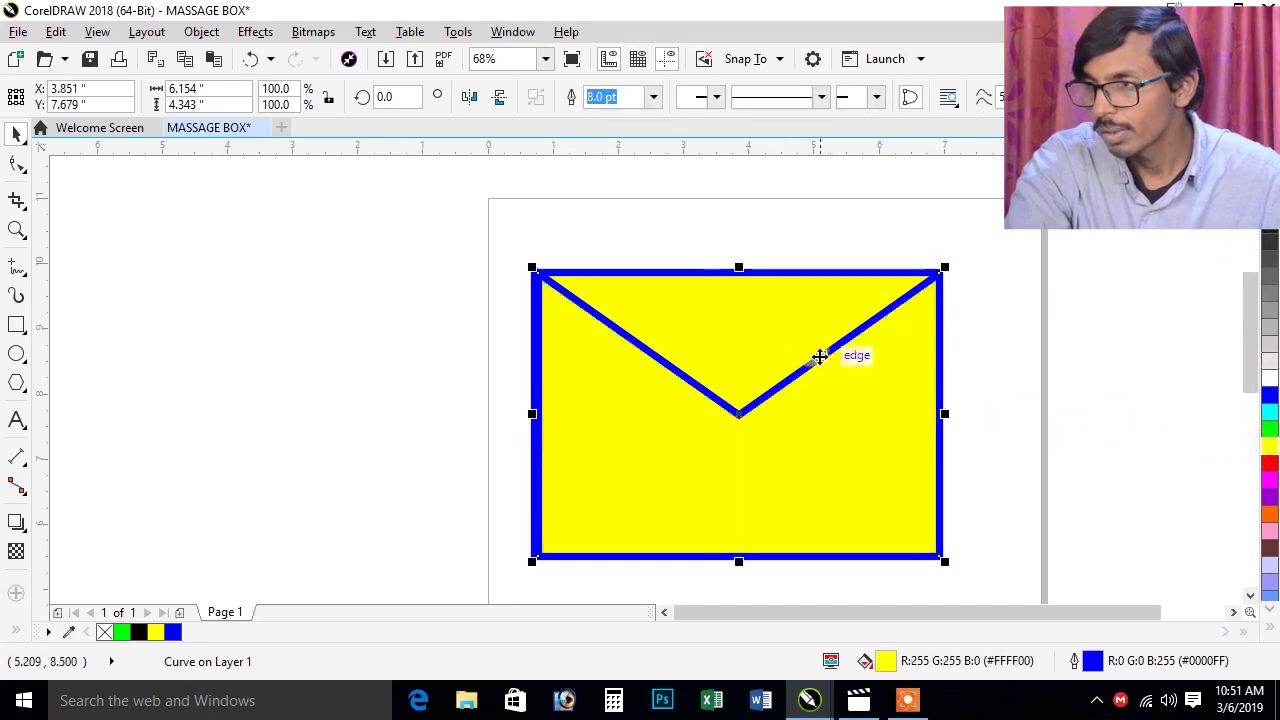
Fill the rectangle behind the notched shape with white.
click(780, 337)
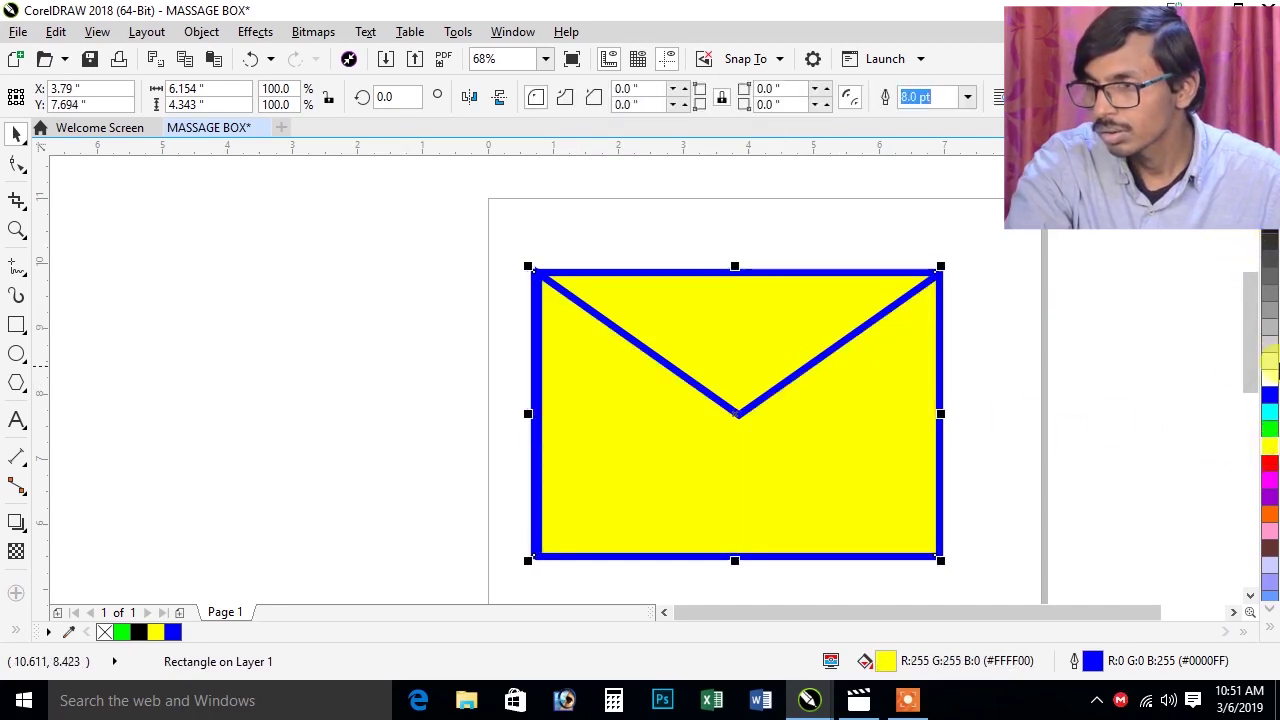
click(1268, 379)
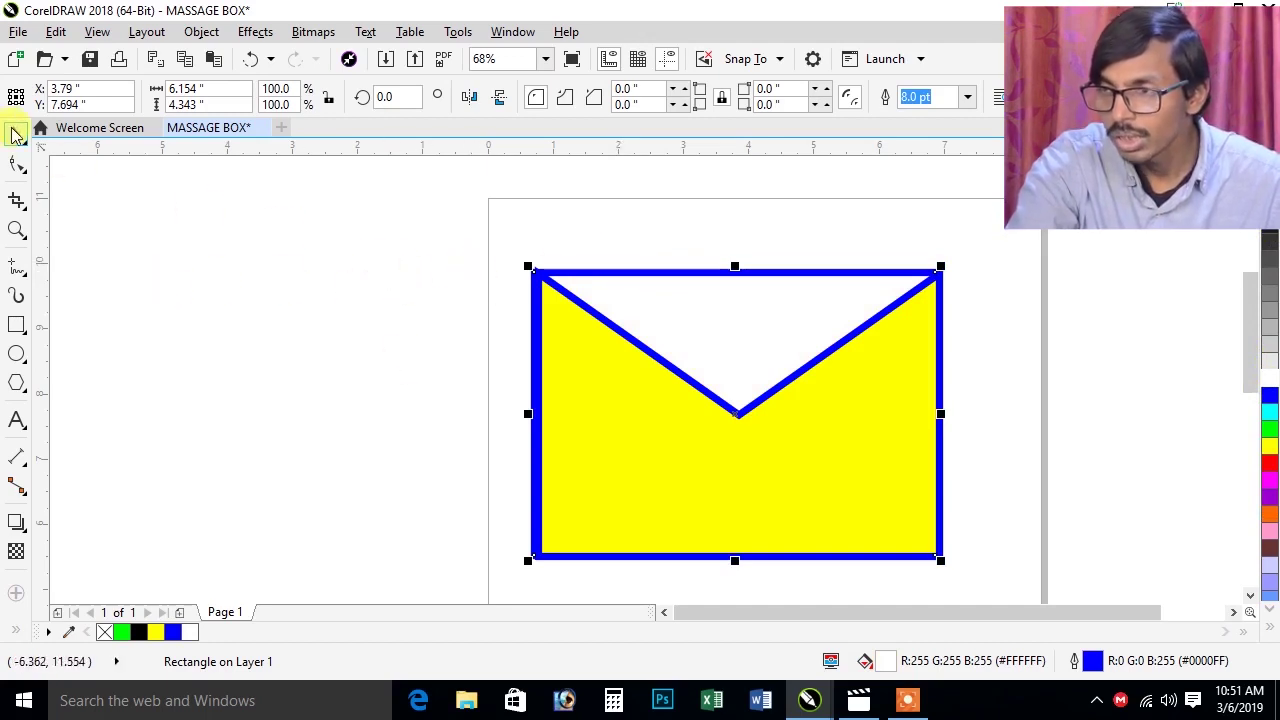
Move both envelope shapes together off the left side of the page and scale them down to about 4.36 × 3.05 in.
click(509, 228)
drag(675, 612, 983, 551)
drag(815, 392, 371, 356)
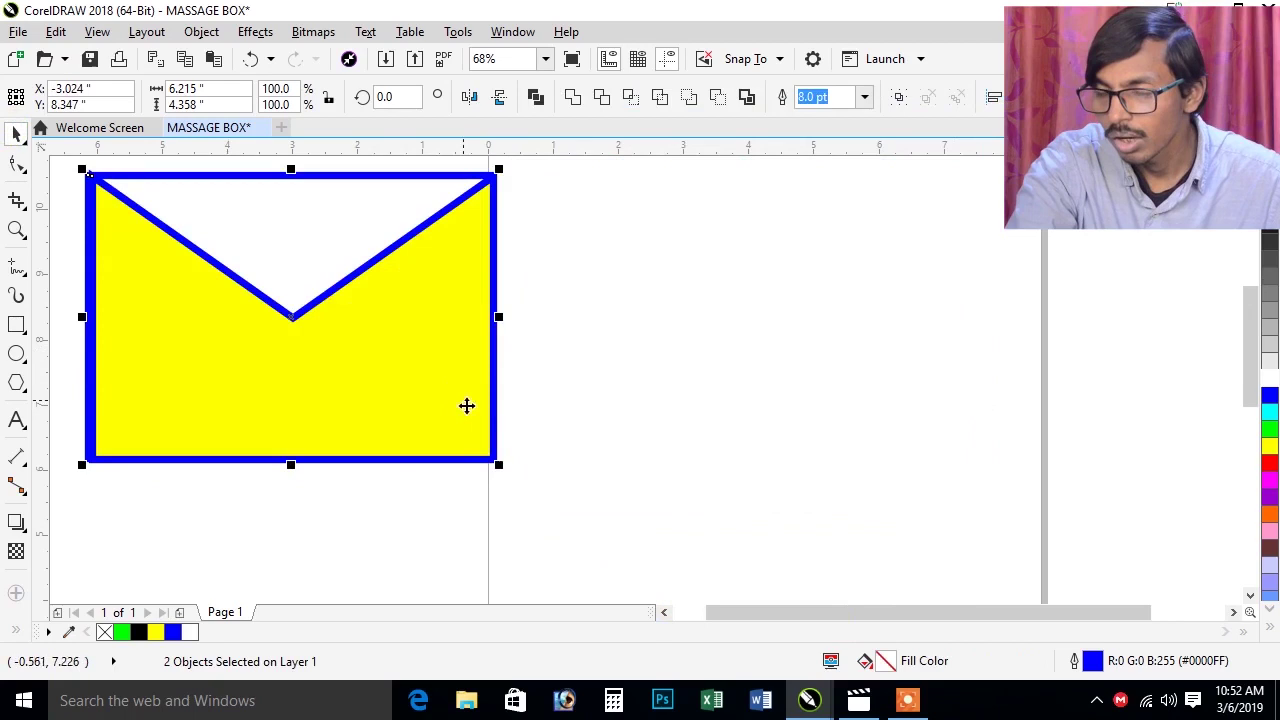
drag(498, 464, 403, 376)
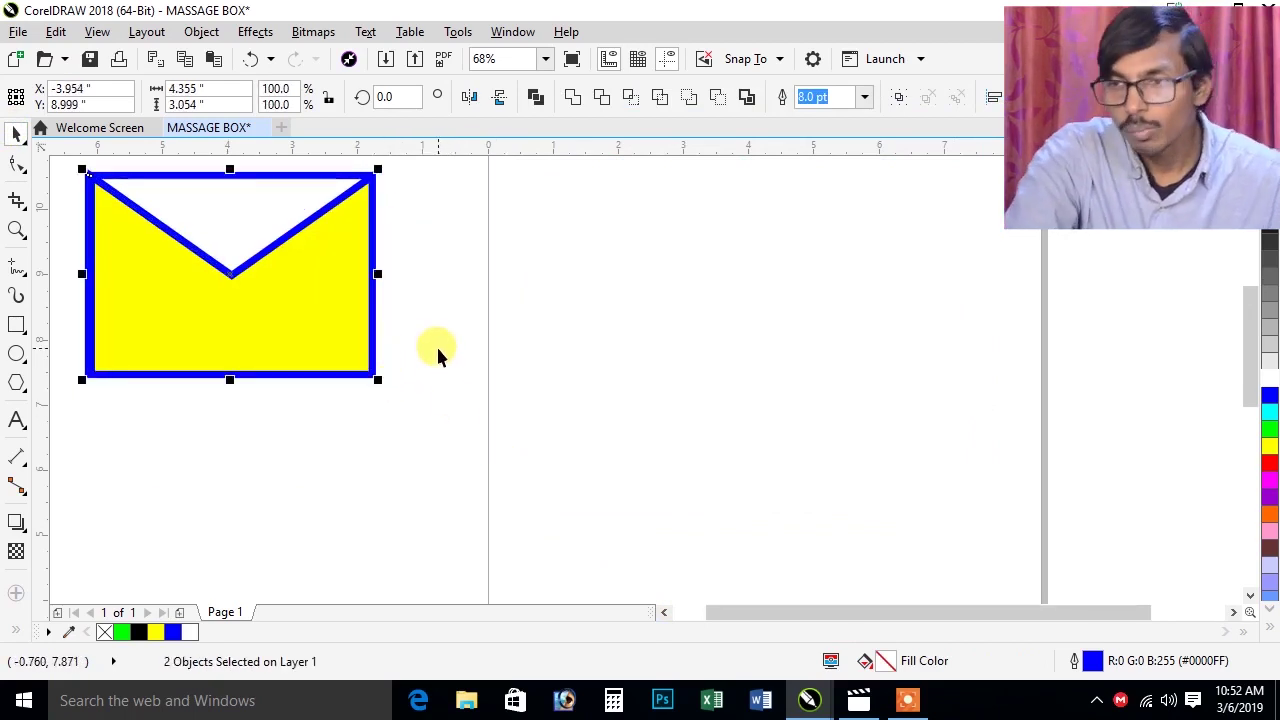
Draw a rectangle about 5.26 × 3.59 in on the page and set its outline width to 4.0 pt.
click(17, 325)
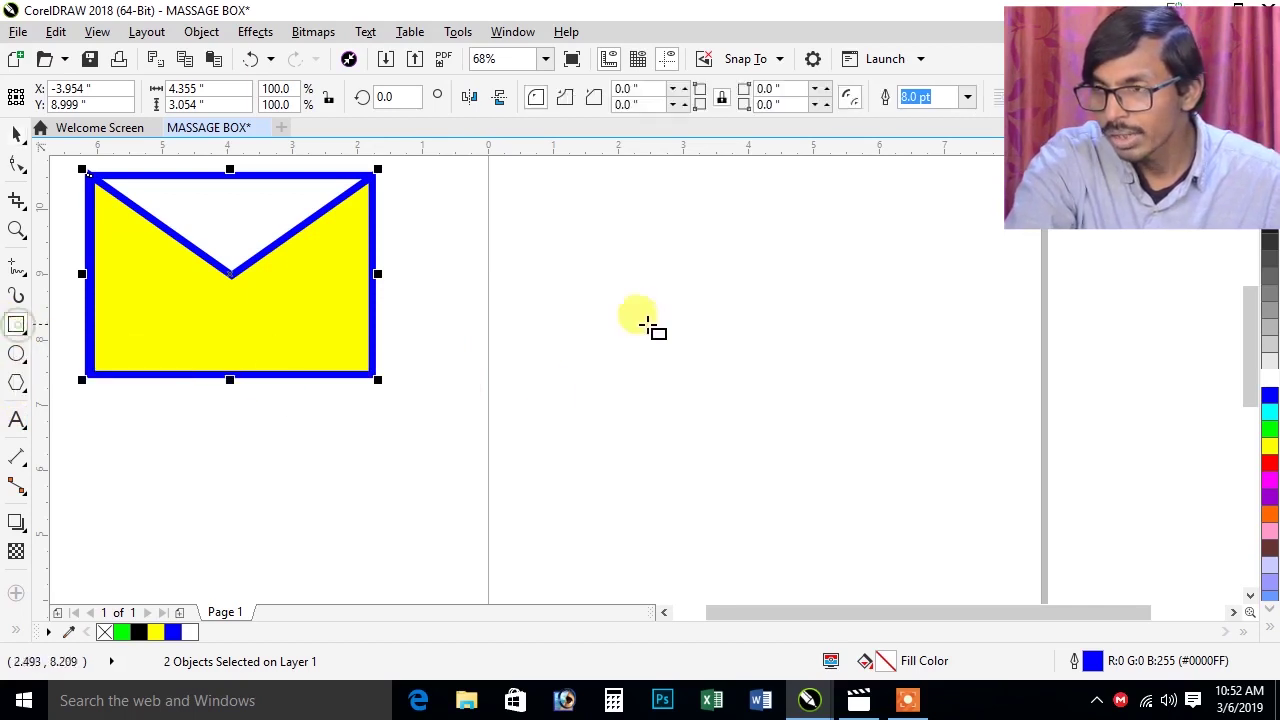
drag(547, 253, 891, 487)
click(967, 97)
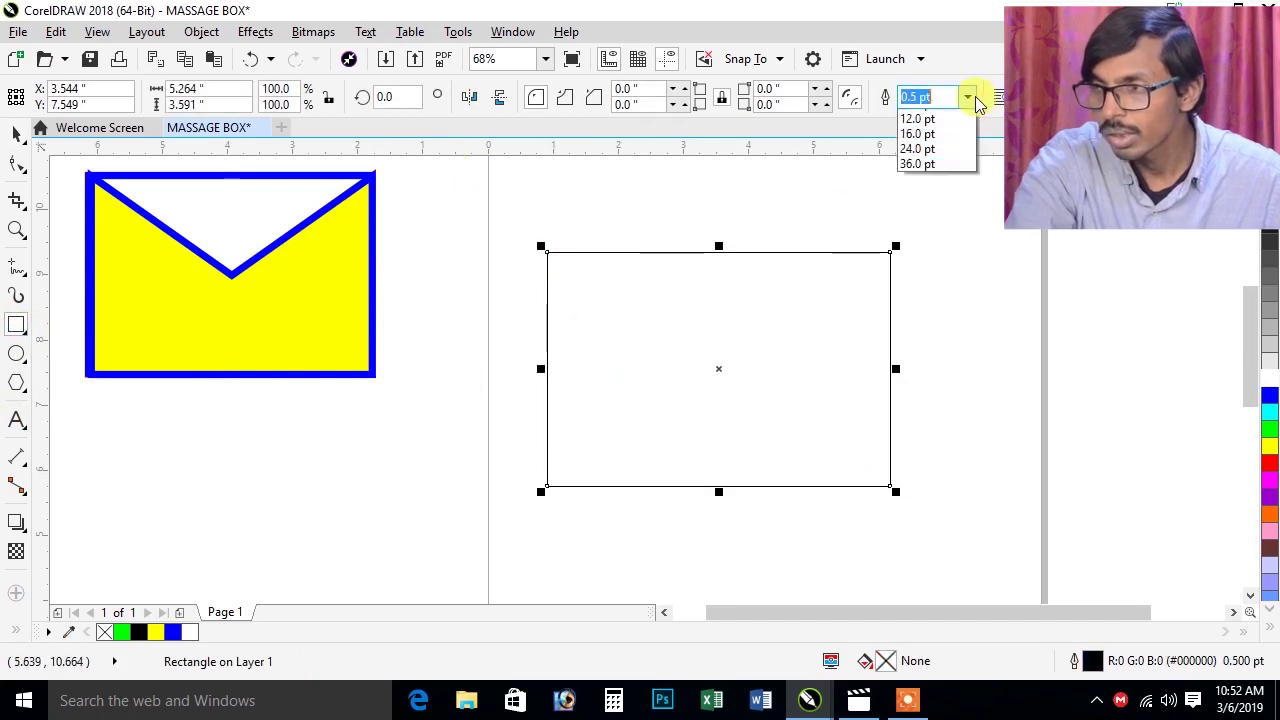
click(916, 233)
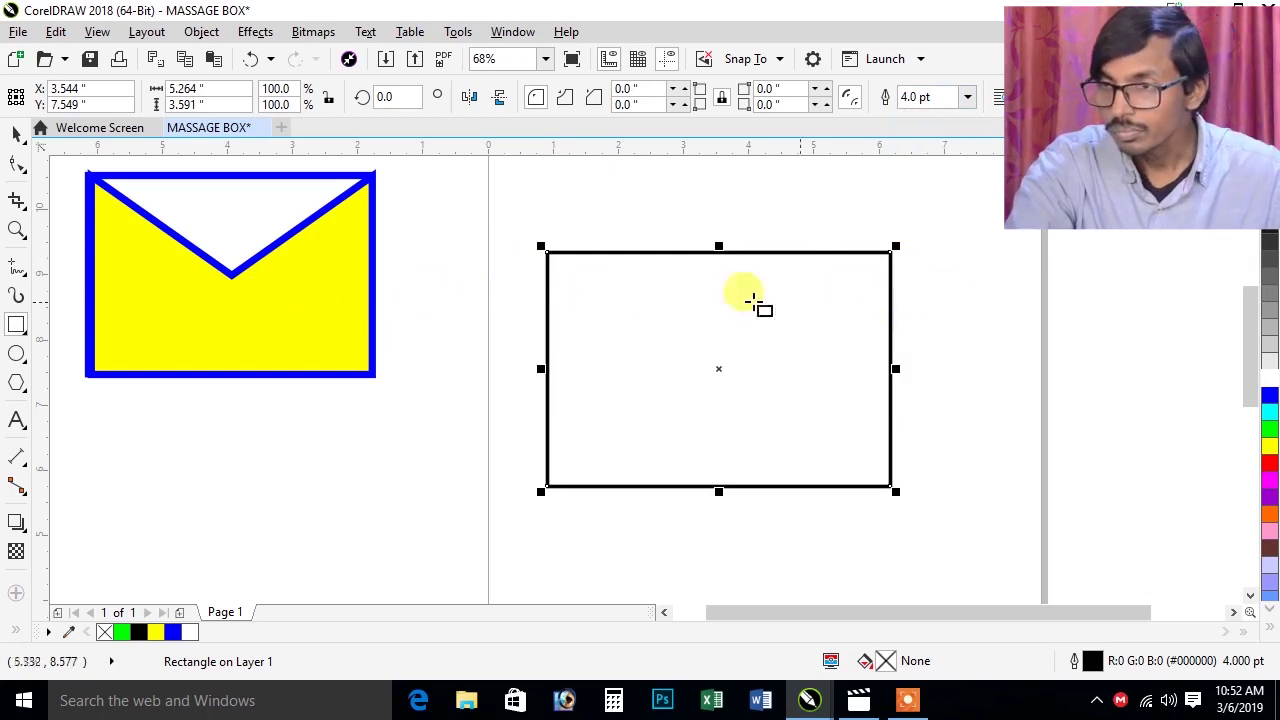
Fill the new black-outlined rectangle with yellow and deselect it.
click(20, 140)
click(724, 360)
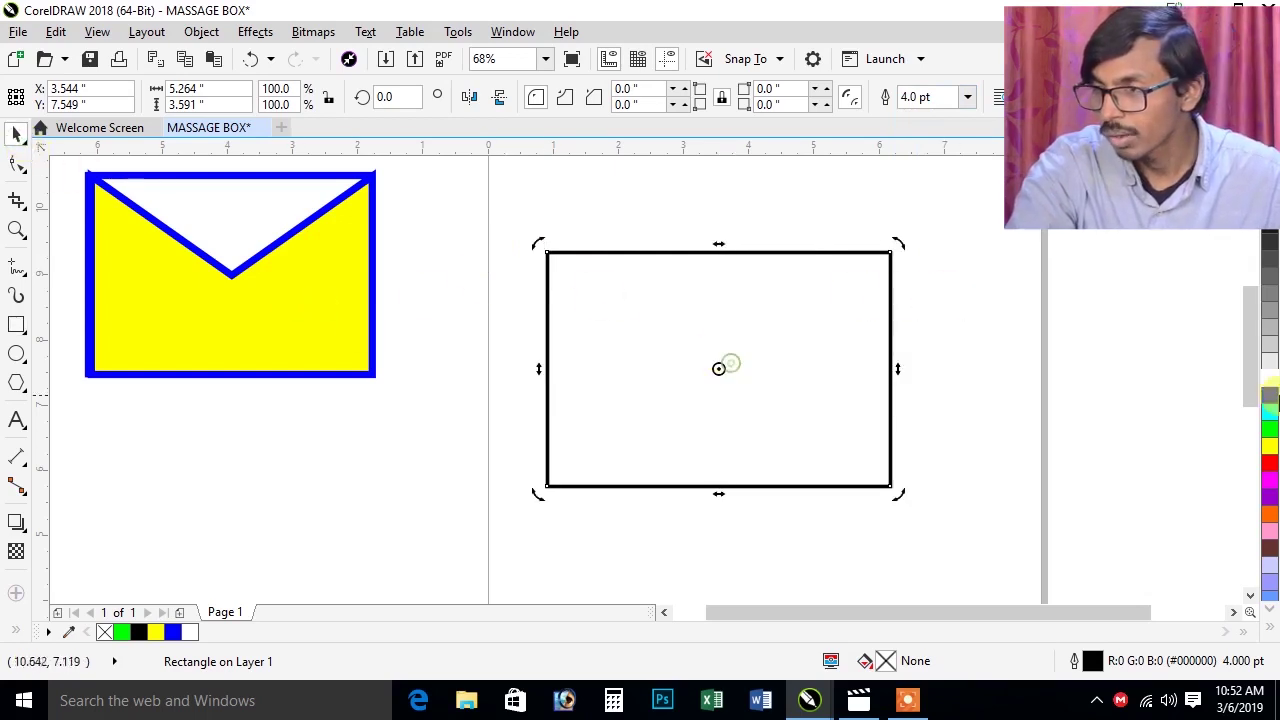
click(1269, 448)
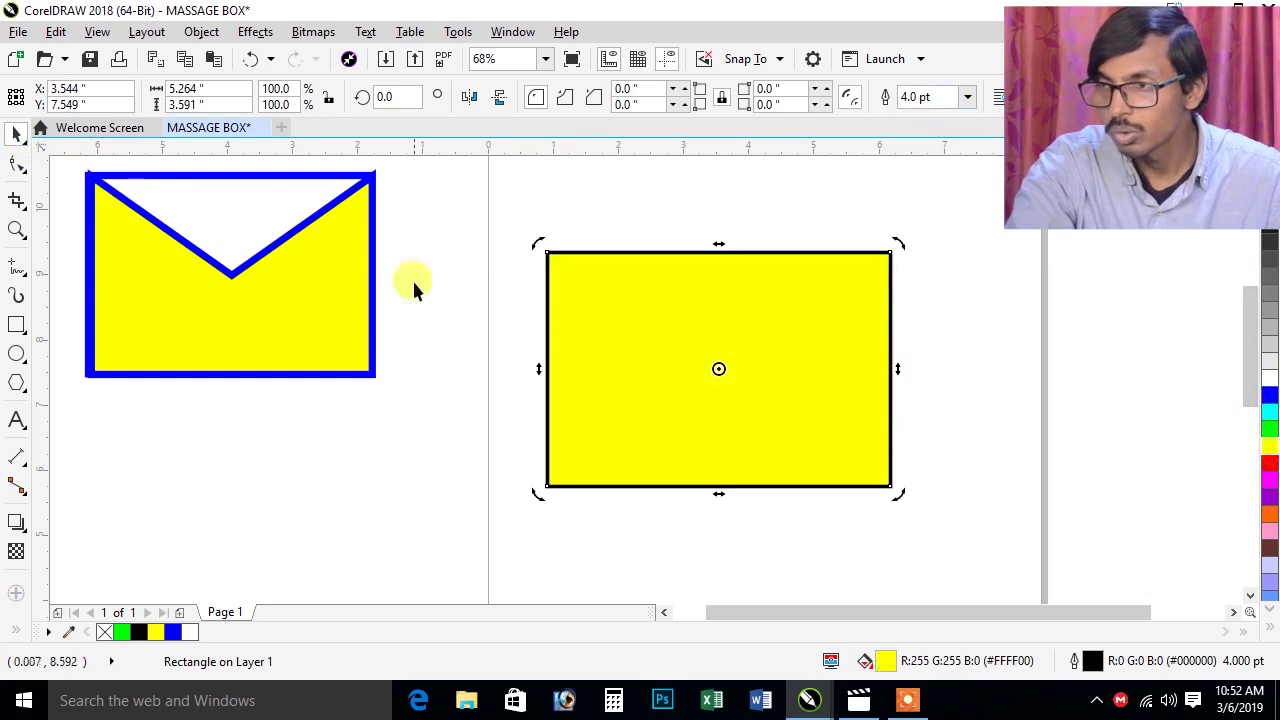
click(638, 203)
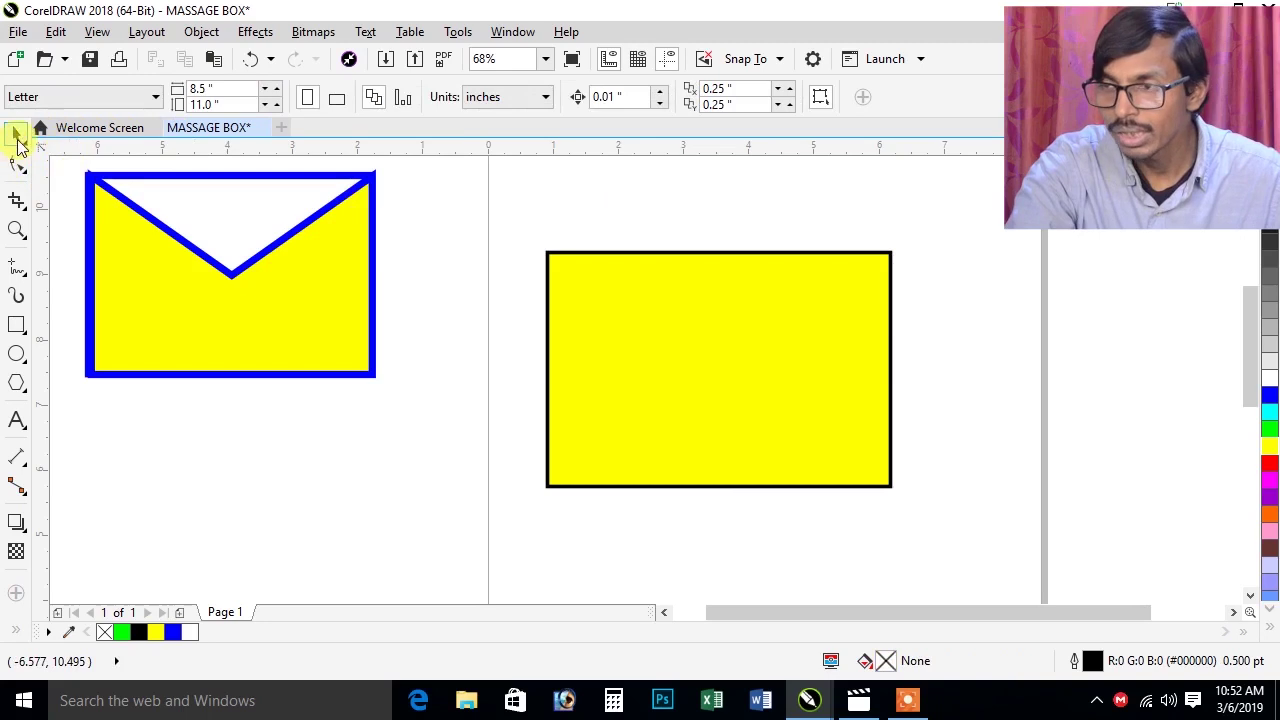
Duplicate the yellow rectangle to the right of the original and convert the original to curves.
click(633, 273)
drag(633, 278, 1023, 277)
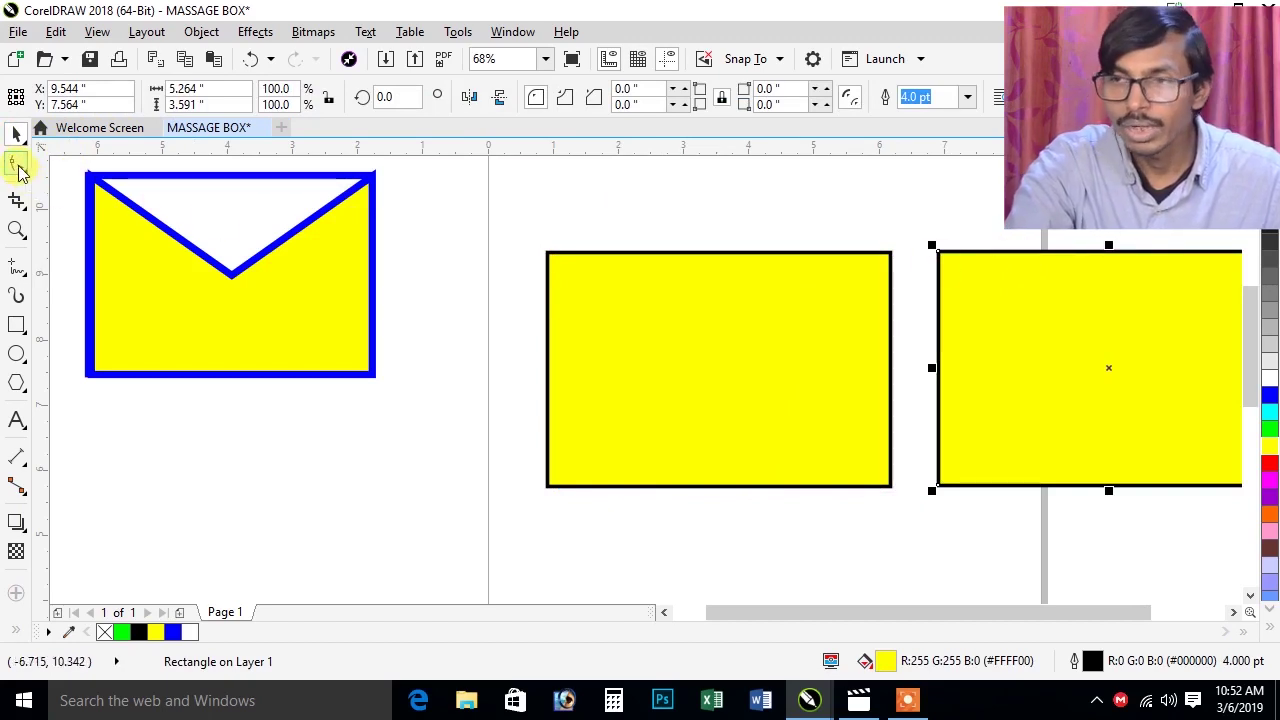
click(17, 166)
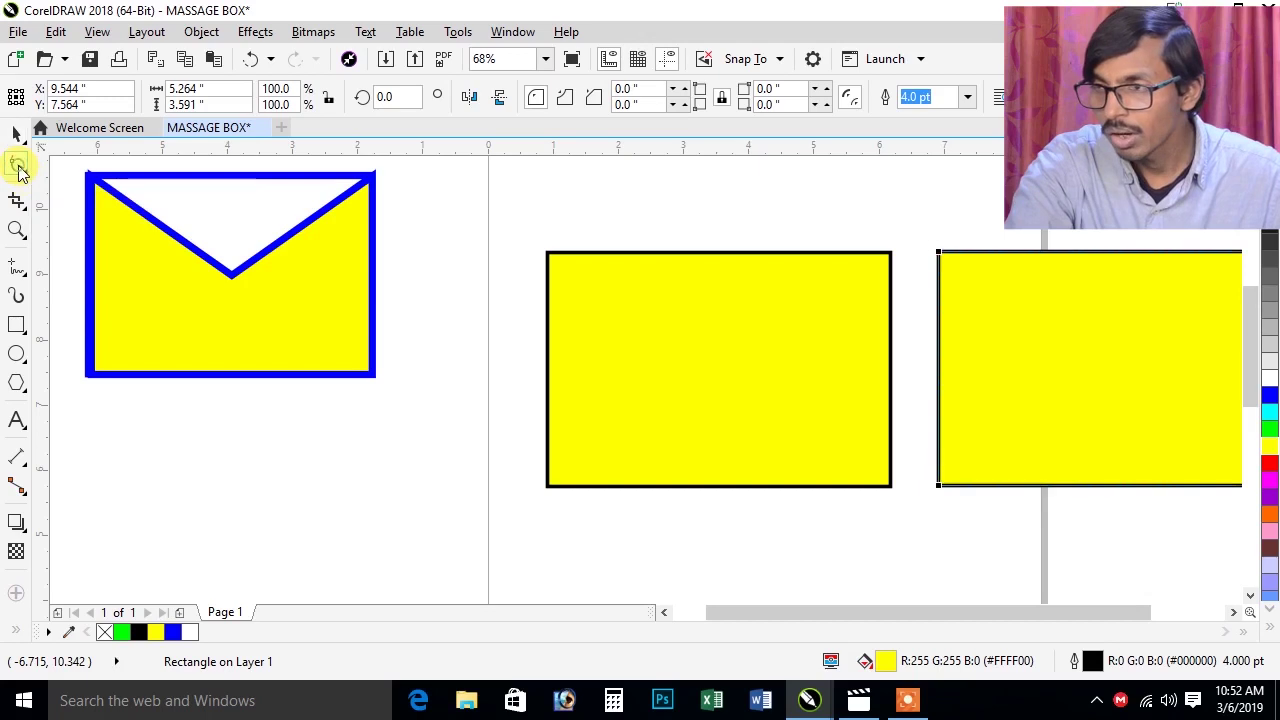
right_click(713, 261)
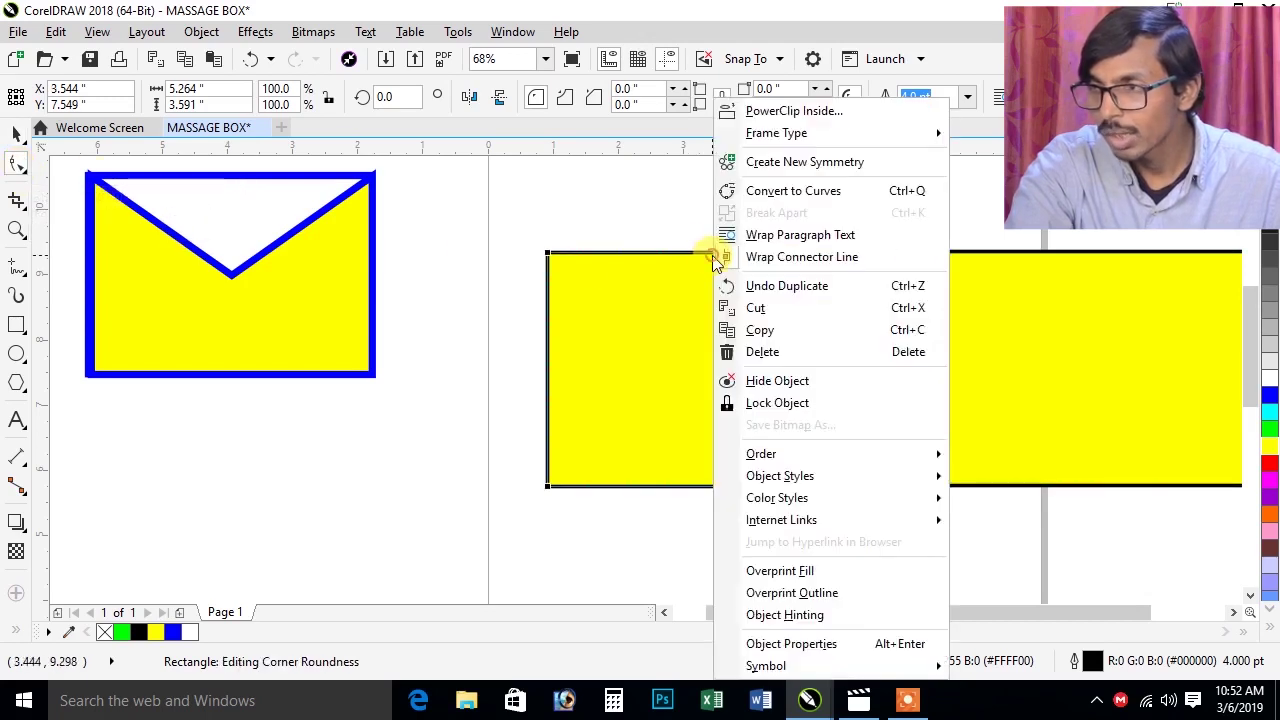
click(760, 191)
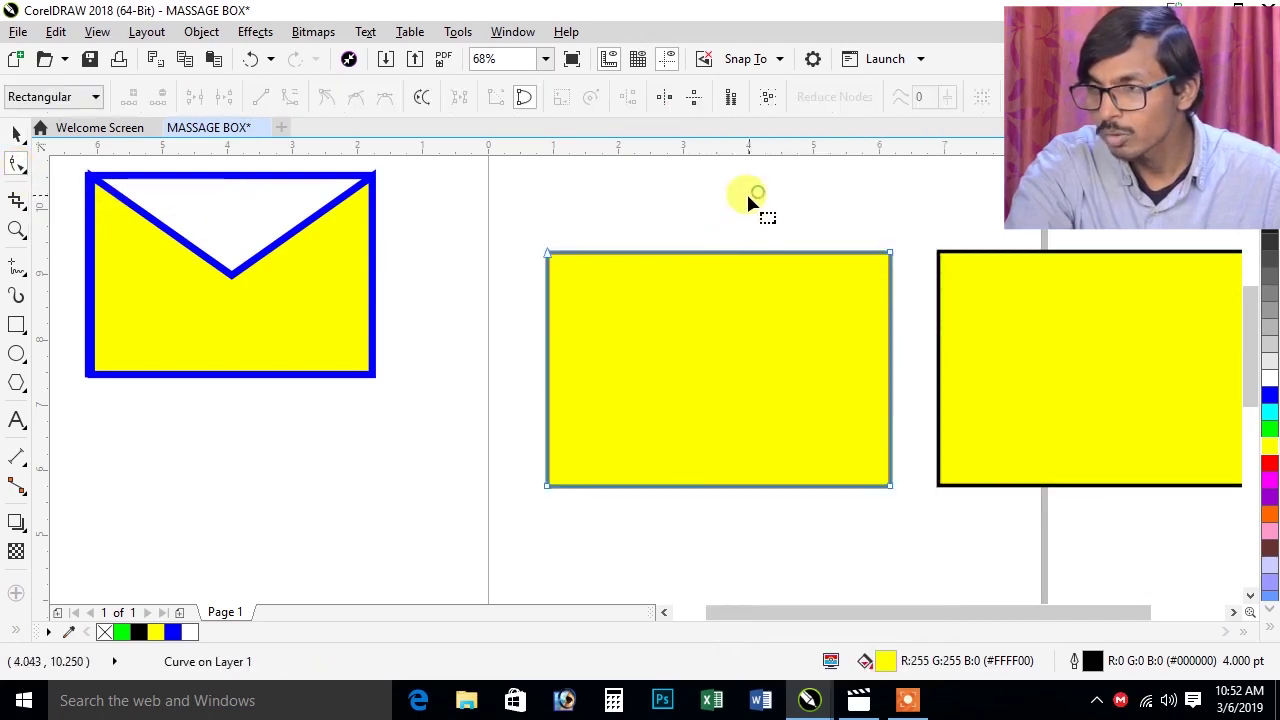
Pull a new node at the middle of the converted shape's top edge down into a V notch and align the shape with the plain rectangle.
double_click(716, 257)
drag(716, 257, 725, 382)
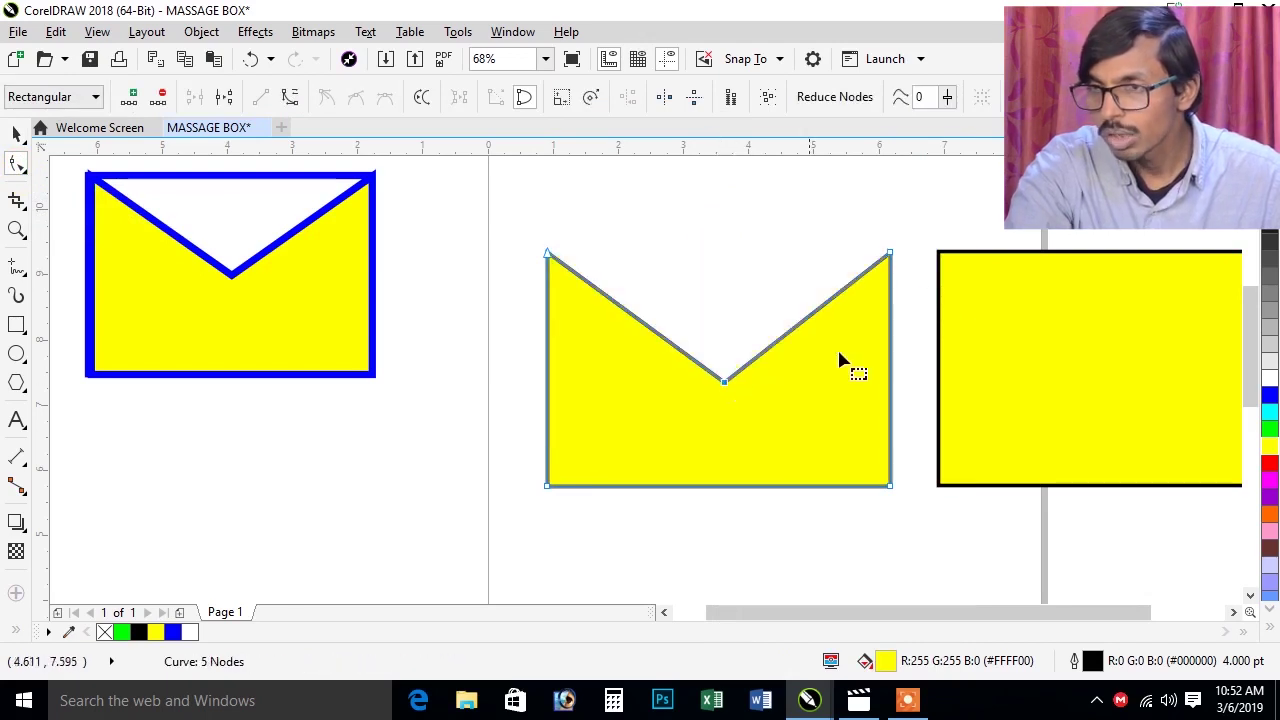
click(17, 133)
drag(595, 390, 361, 474)
drag(1115, 287, 749, 262)
drag(476, 505, 737, 391)
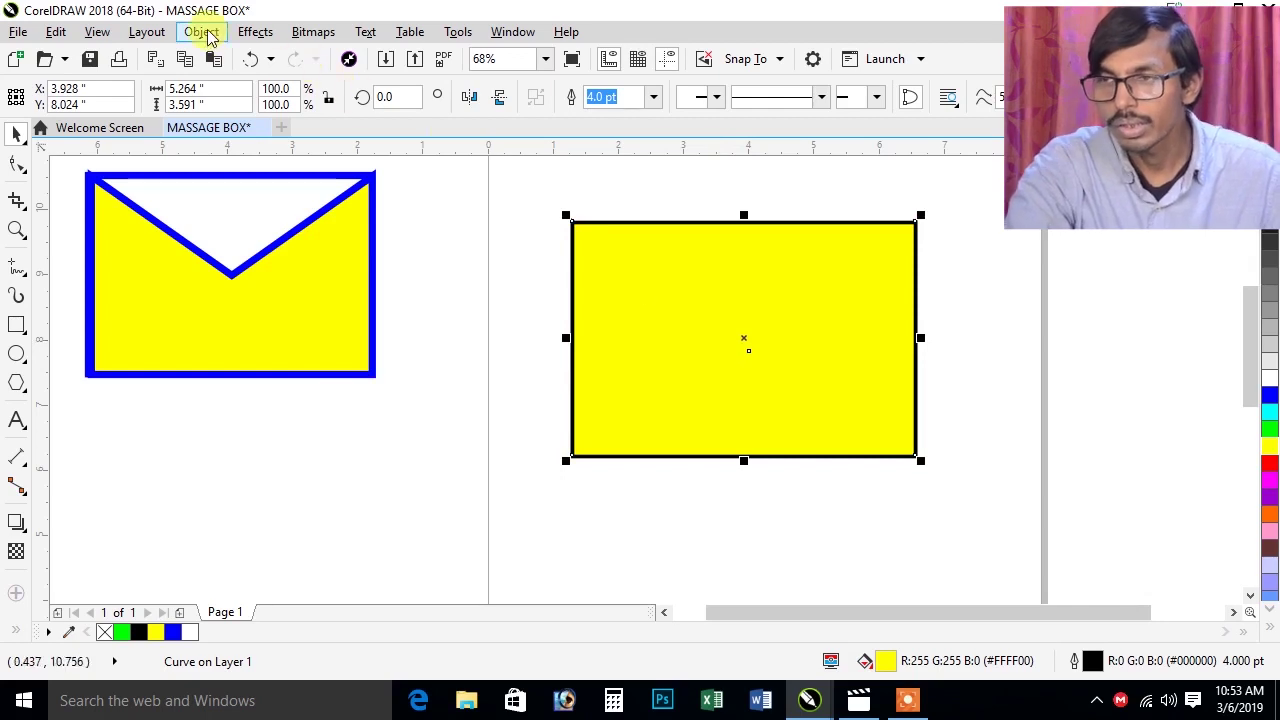
Bring the notched shape to the front of the layer and fill the rectangle behind it with white.
click(137, 38)
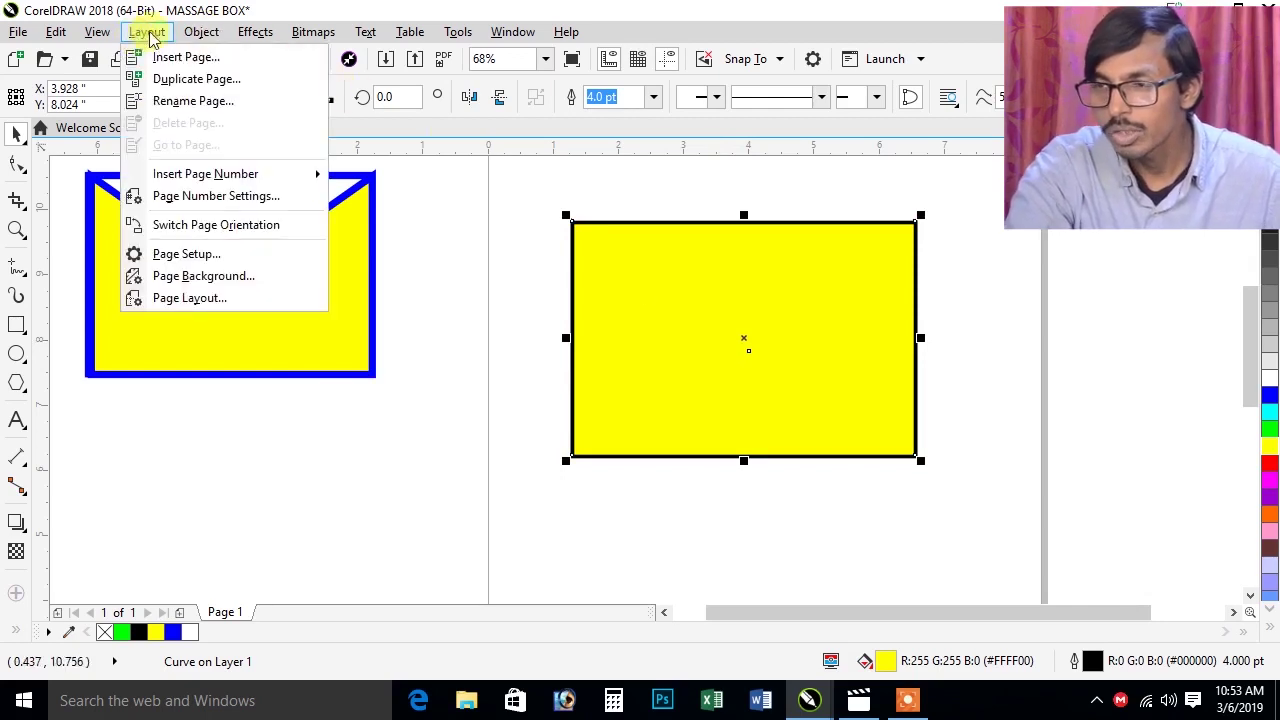
mouse_move(196, 34)
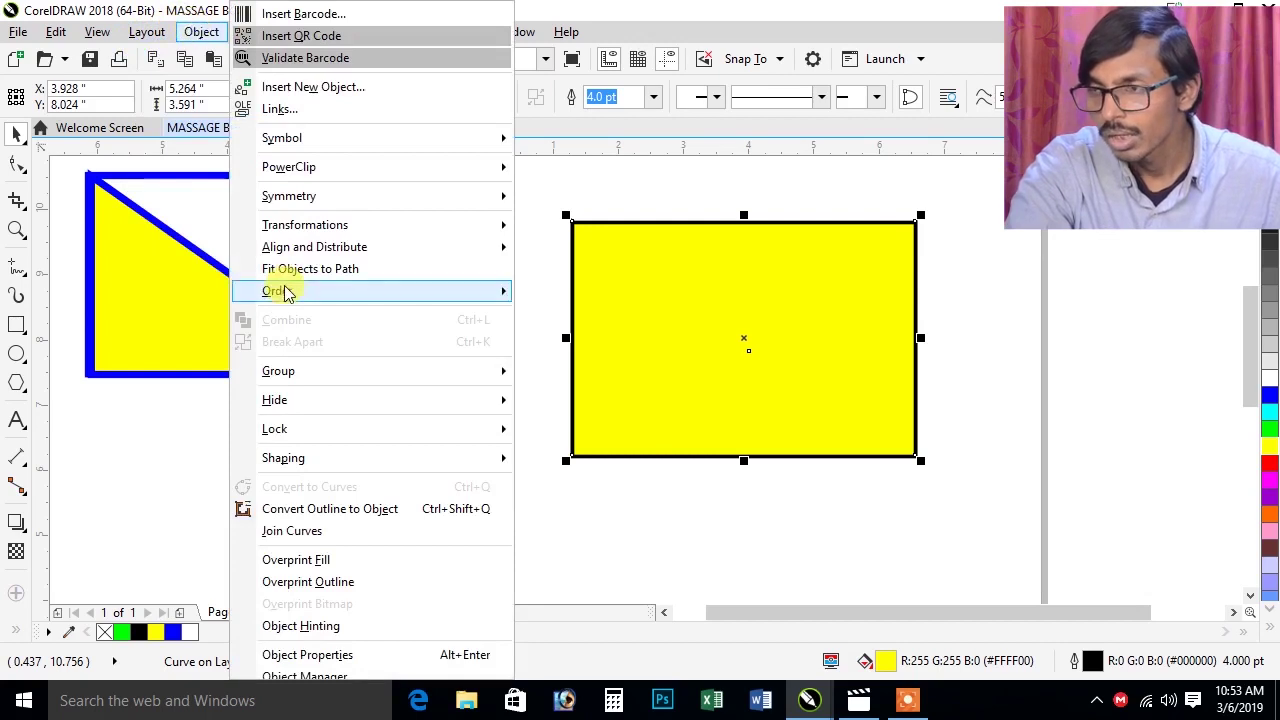
mouse_move(287, 292)
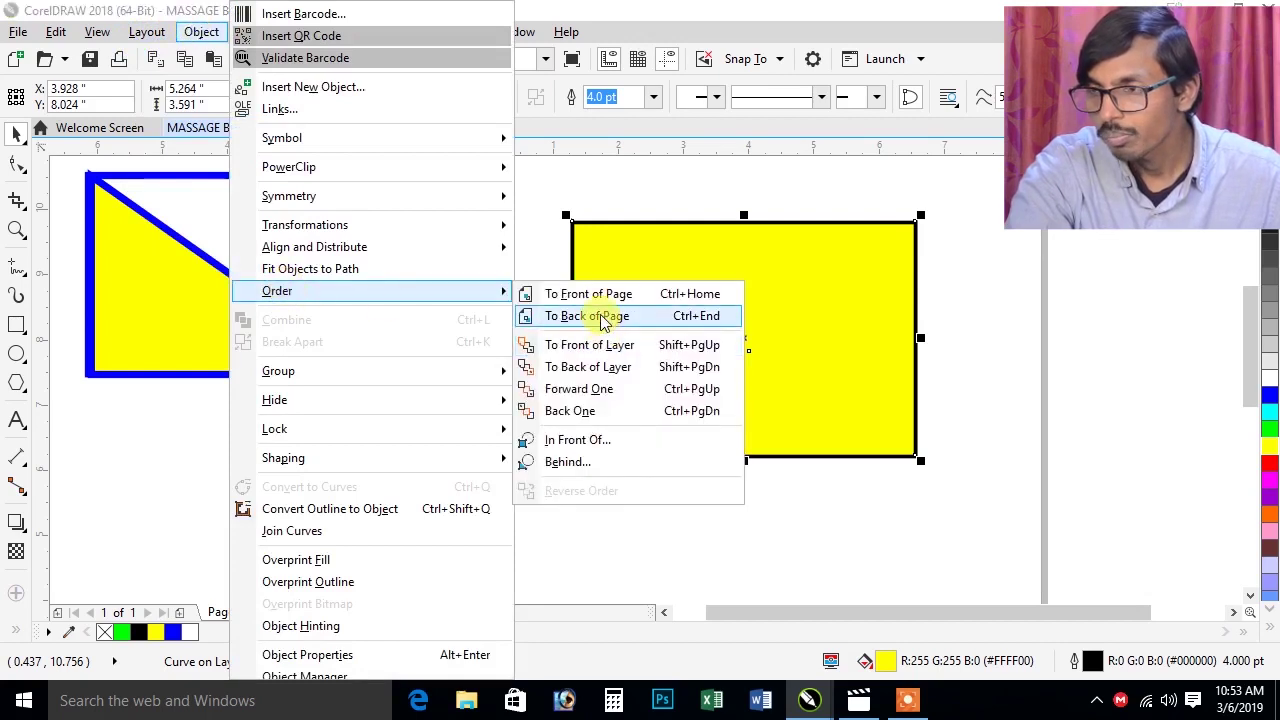
mouse_move(264, 172)
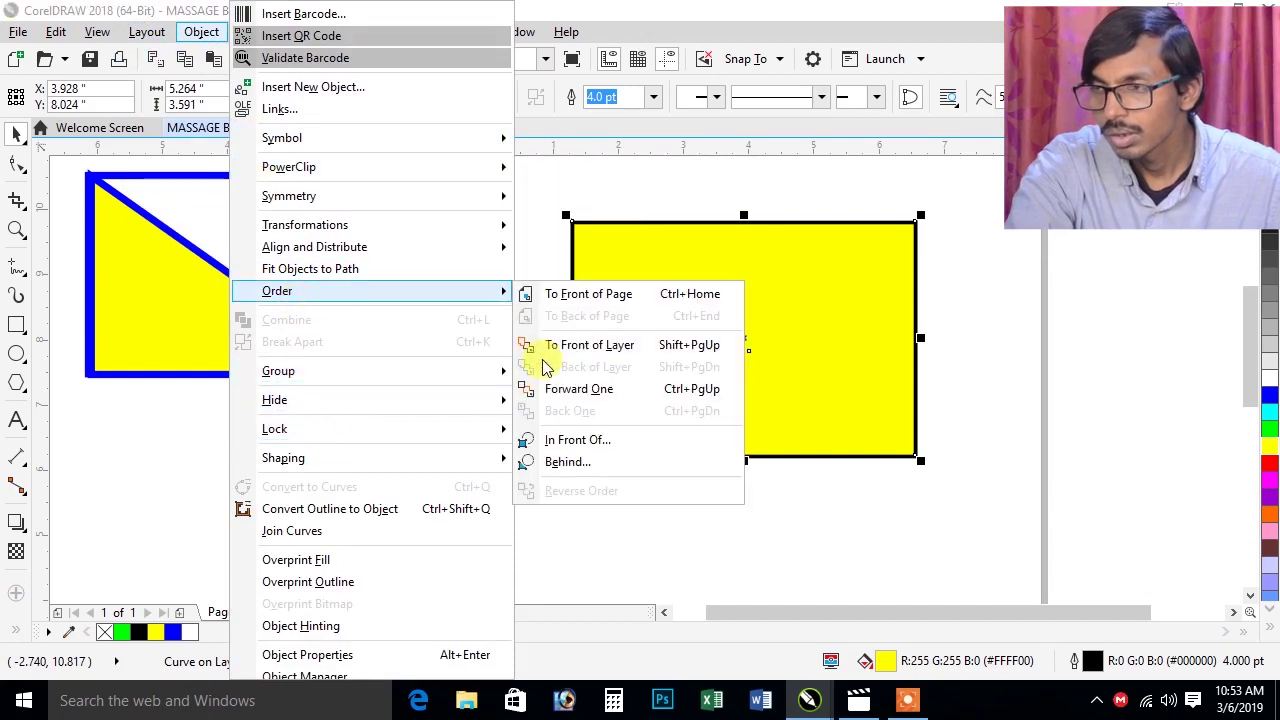
click(556, 345)
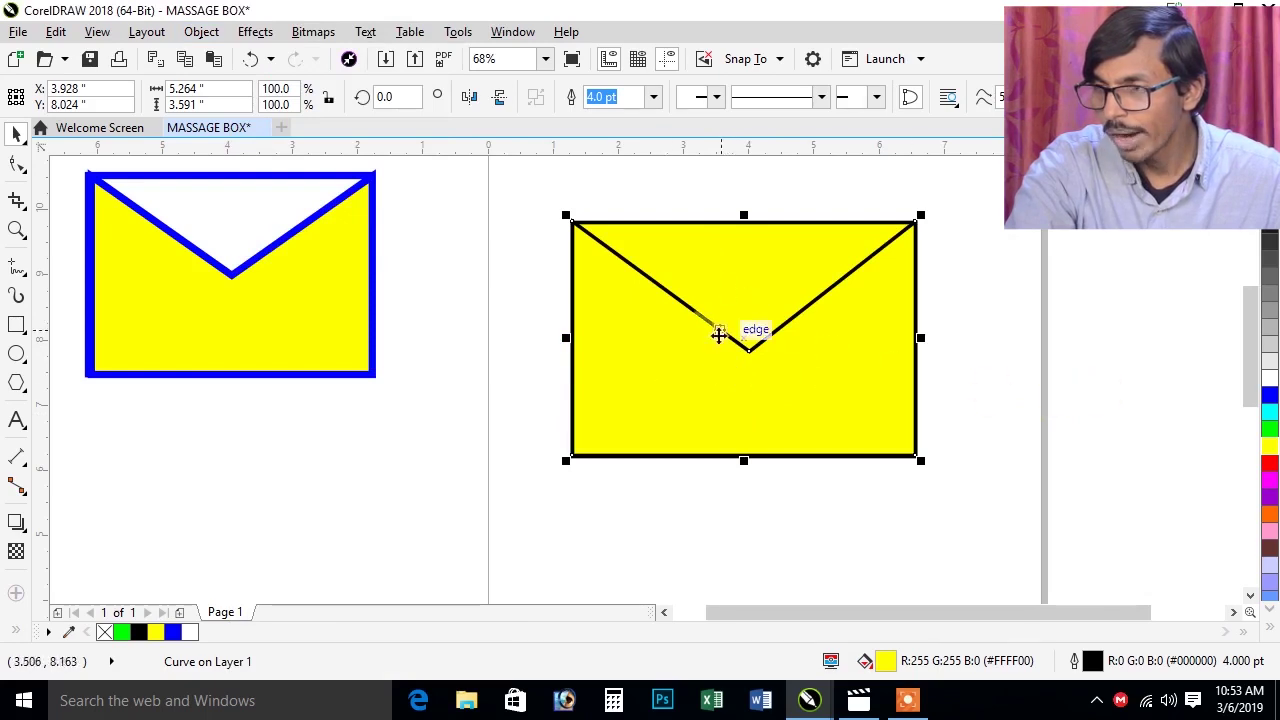
click(726, 259)
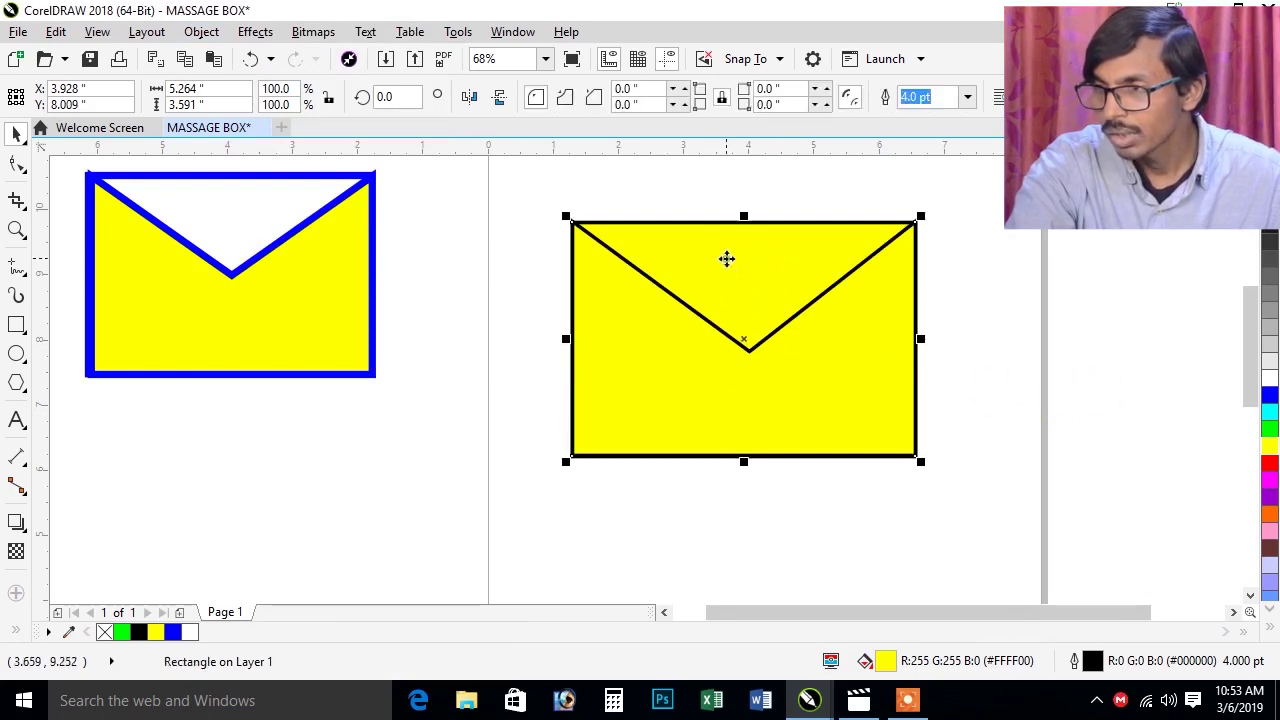
click(1268, 377)
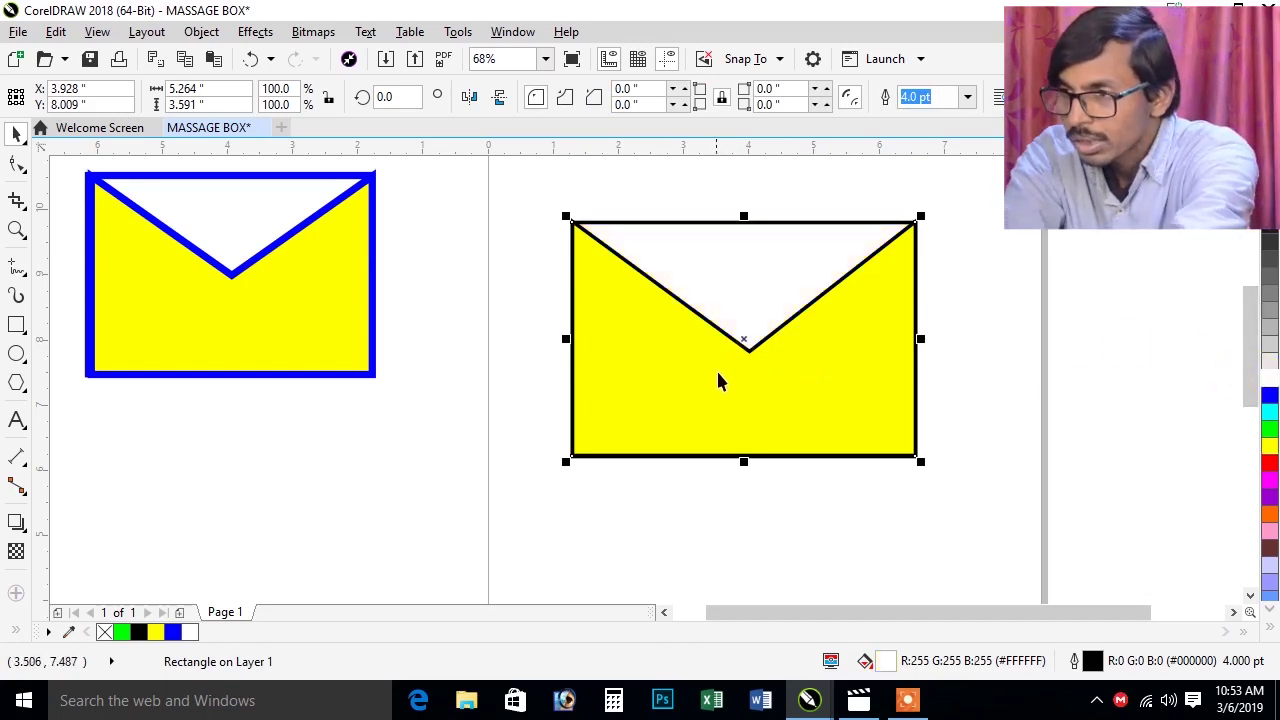
Undo the white fill and the reordering, and delete both the notched shape and the plain yellow rectangle.
key(ctrl+z)
key(ctrl+z)
drag(723, 340, 894, 443)
drag(989, 477, 1034, 451)
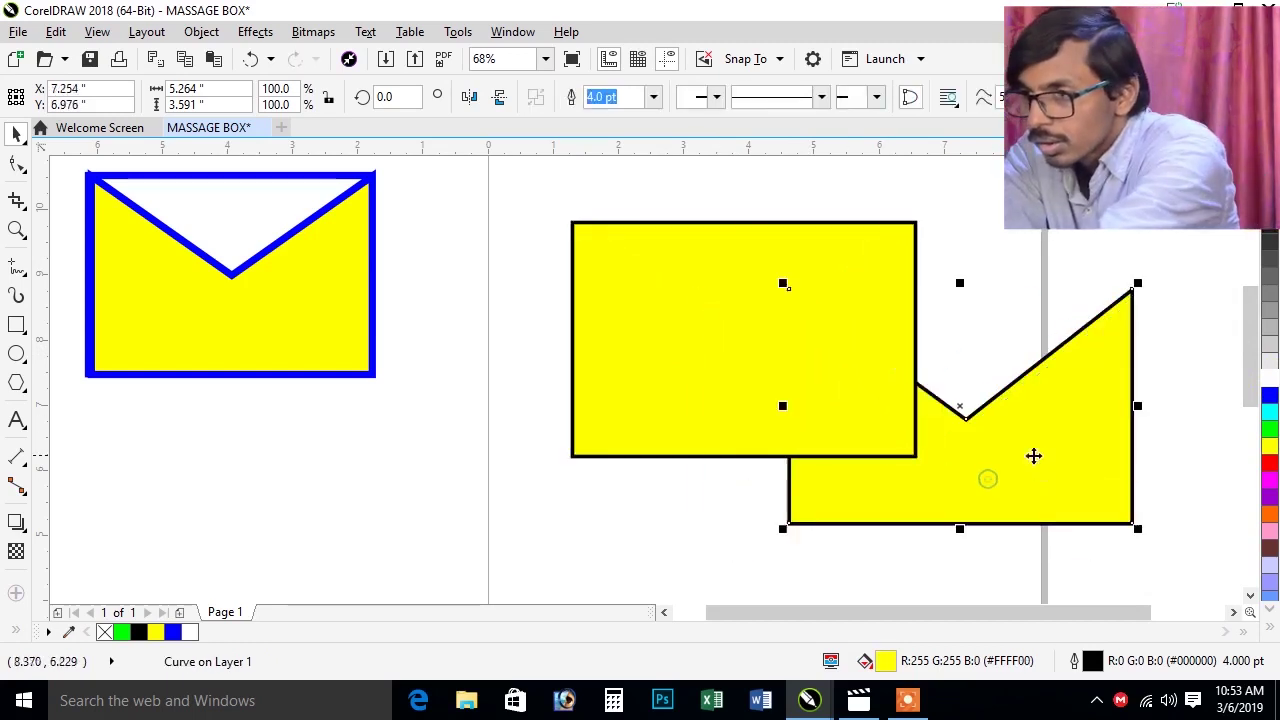
key(Delete)
click(863, 382)
key(Delete)
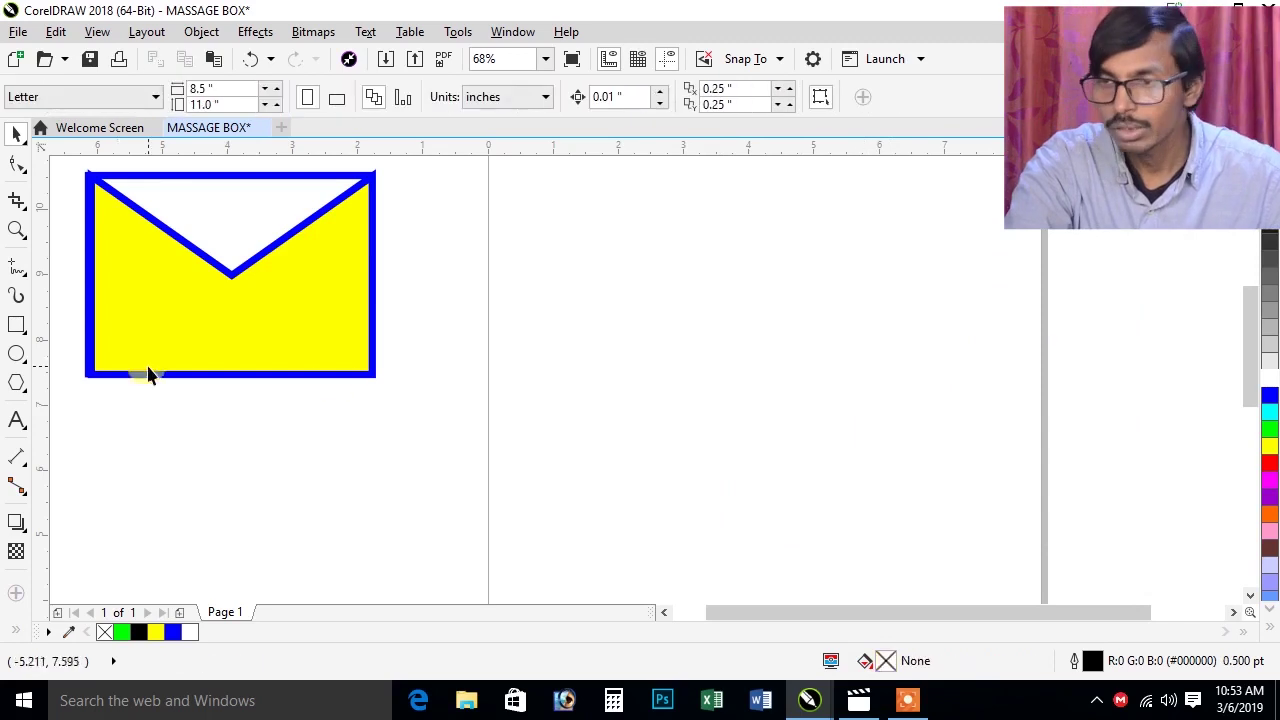
Draw a rectangle about 5.89 × 4.22 in on the page and set its outline width to 2.0 pt.
click(15, 326)
mouse_move(553, 249)
mouse_down()
mouse_move(958, 504)
mouse_move(937, 522)
mouse_up()
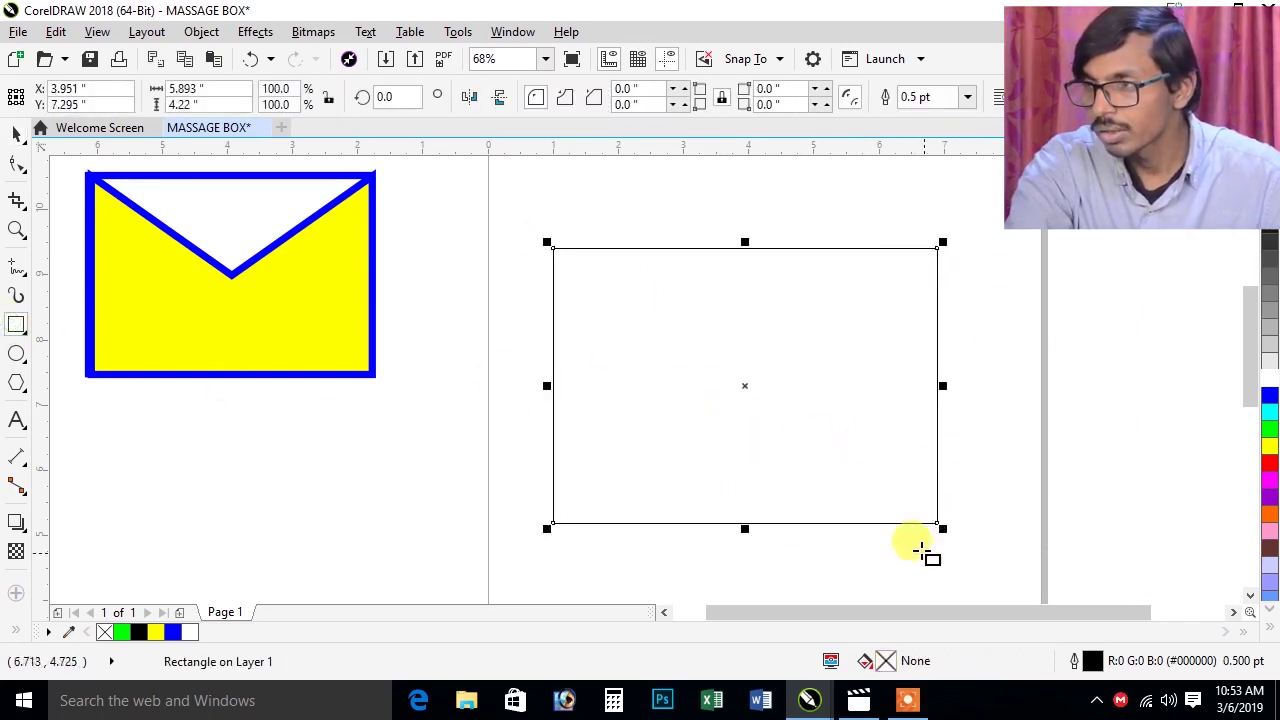
click(967, 96)
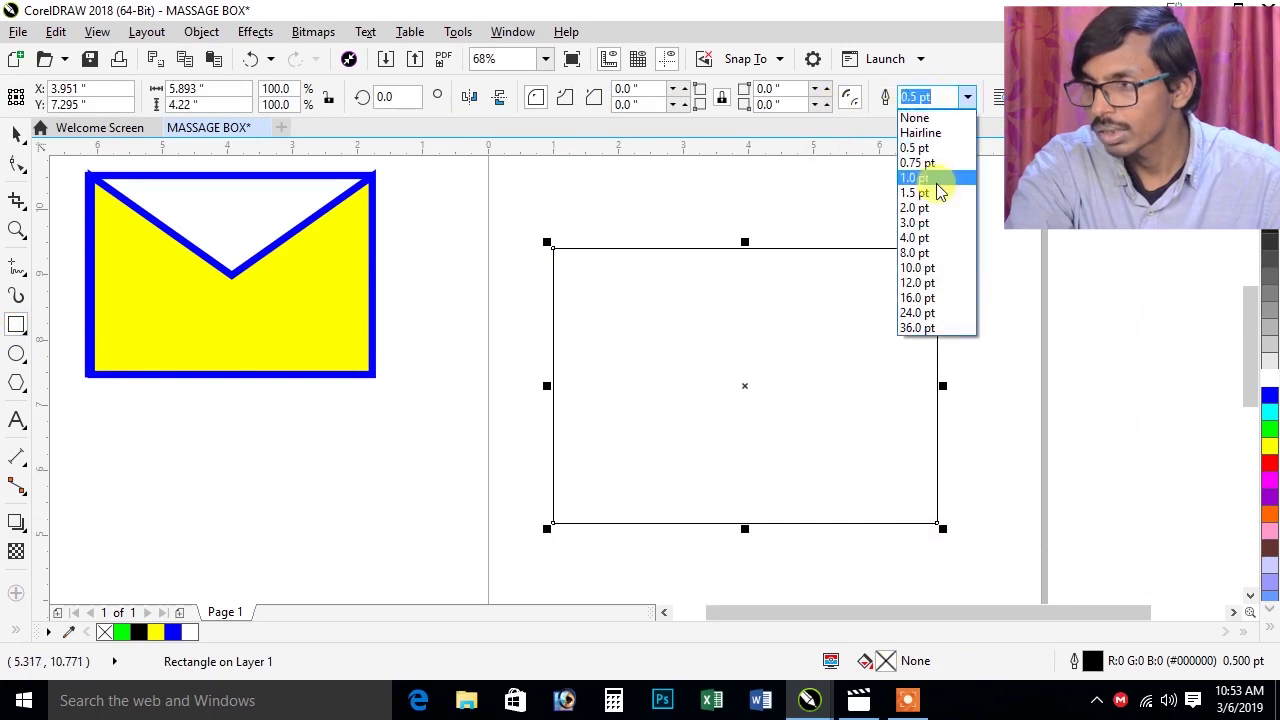
click(929, 208)
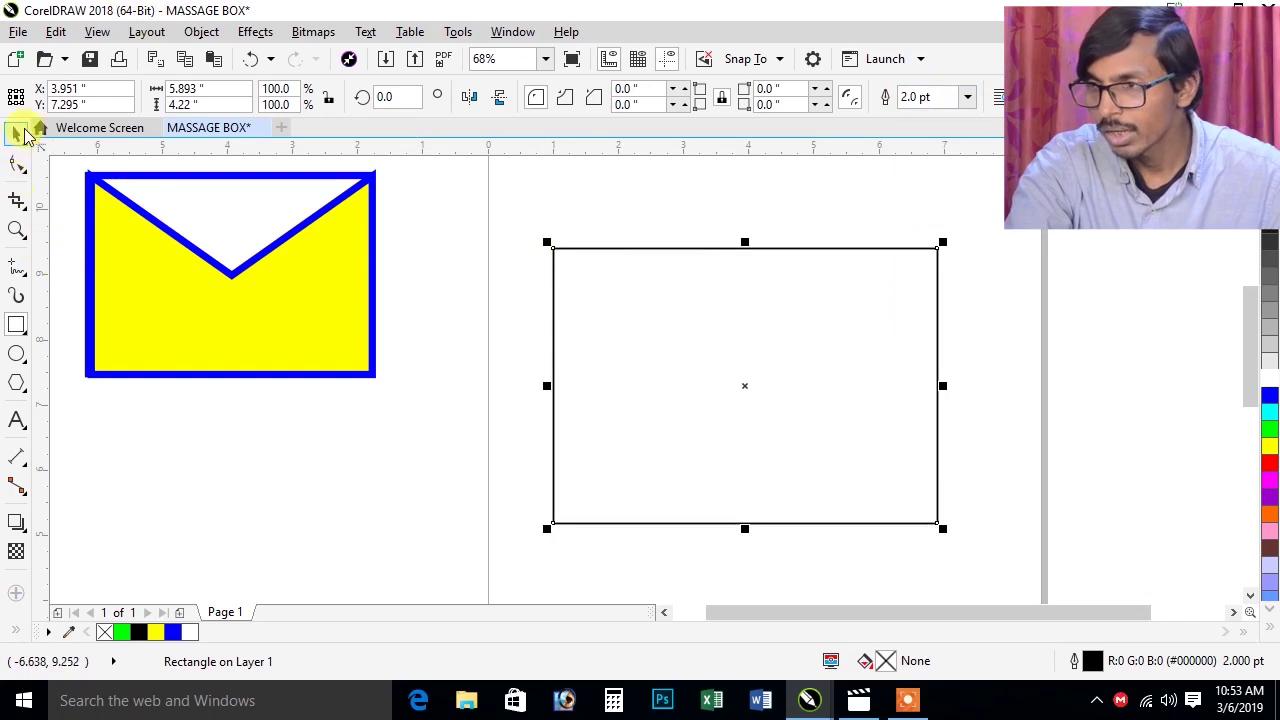
Duplicate the rectangle so two sit side by side, and convert the left one to curves.
click(16, 133)
mouse_move(612, 295)
mouse_down()
mouse_move(868, 322)
mouse_move(1018, 316)
mouse_move(1040, 289)
mouse_move(720, 314)
mouse_move(624, 302)
mouse_up()
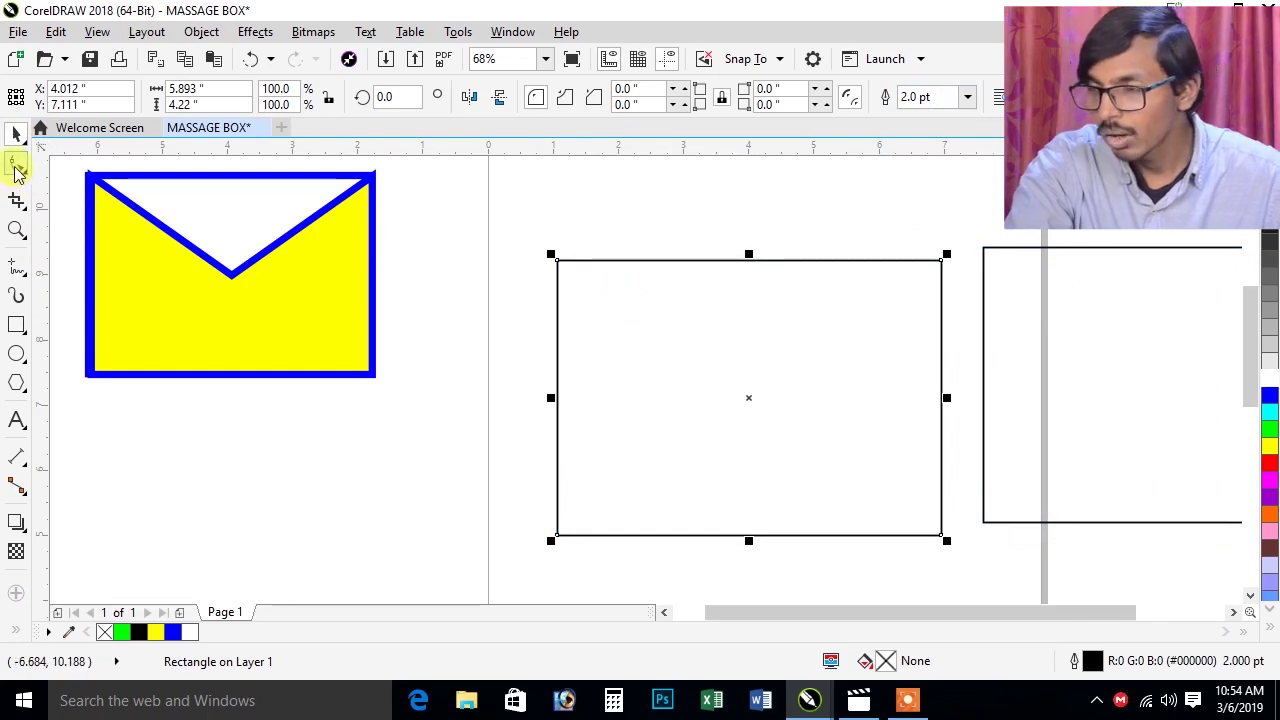
click(16, 166)
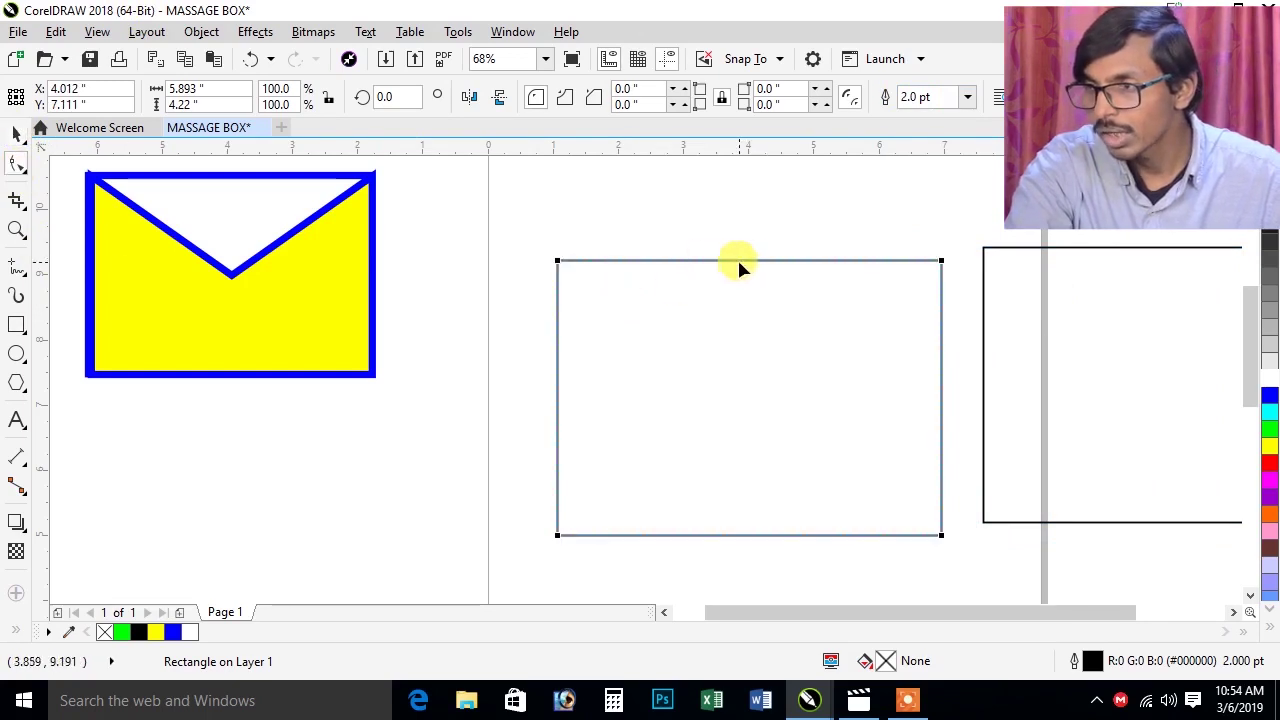
right_click(738, 260)
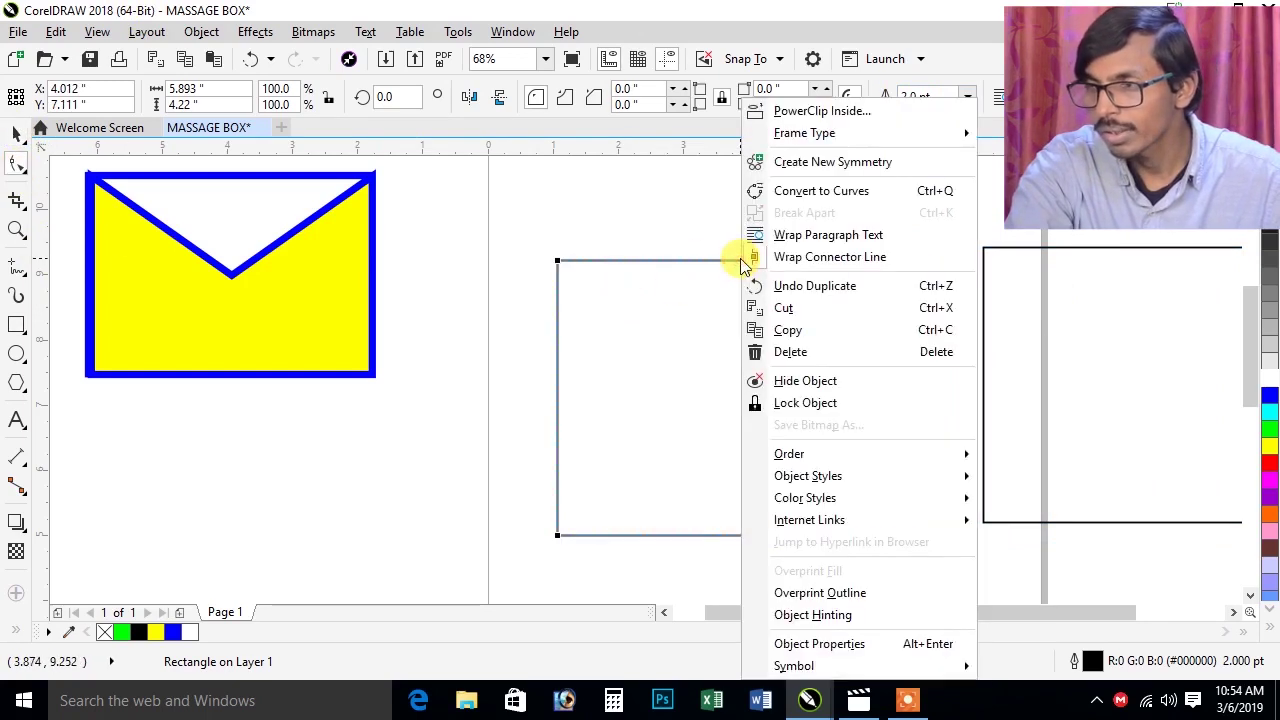
click(790, 193)
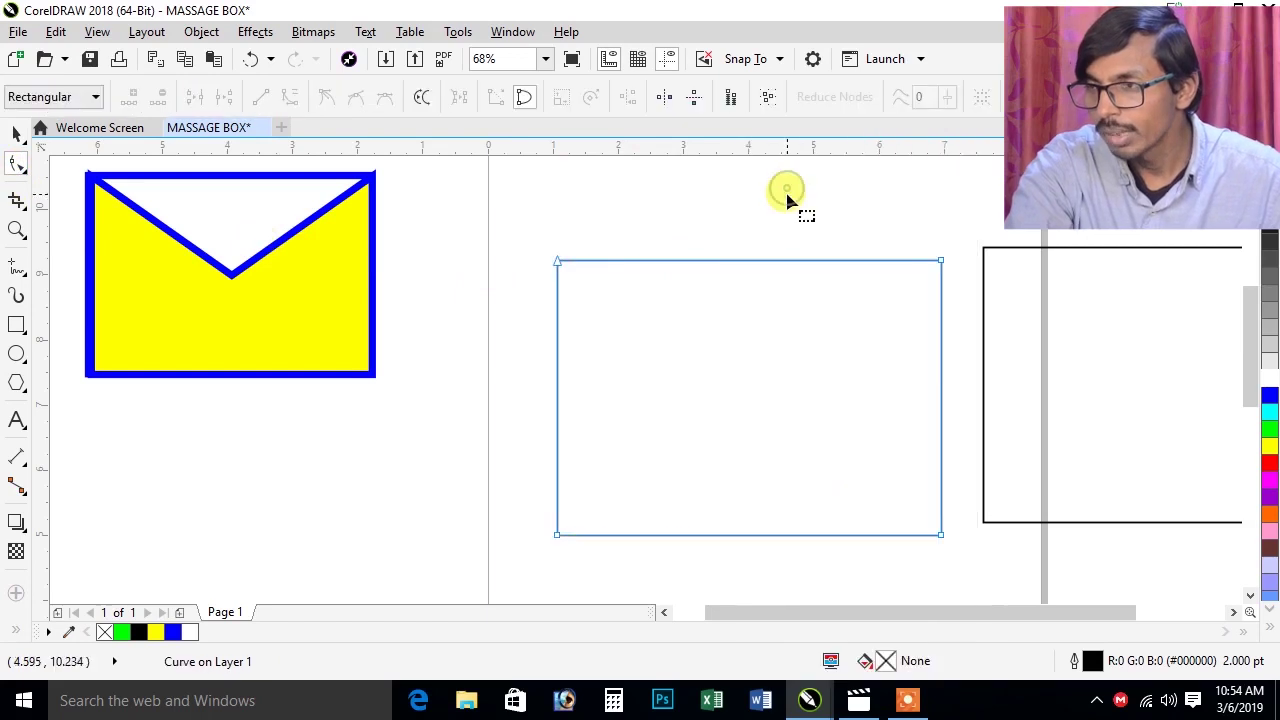
Convert the left shape's top edge to a curve and bend it down into a deep U-shaped dip with both control handles.
click(726, 262)
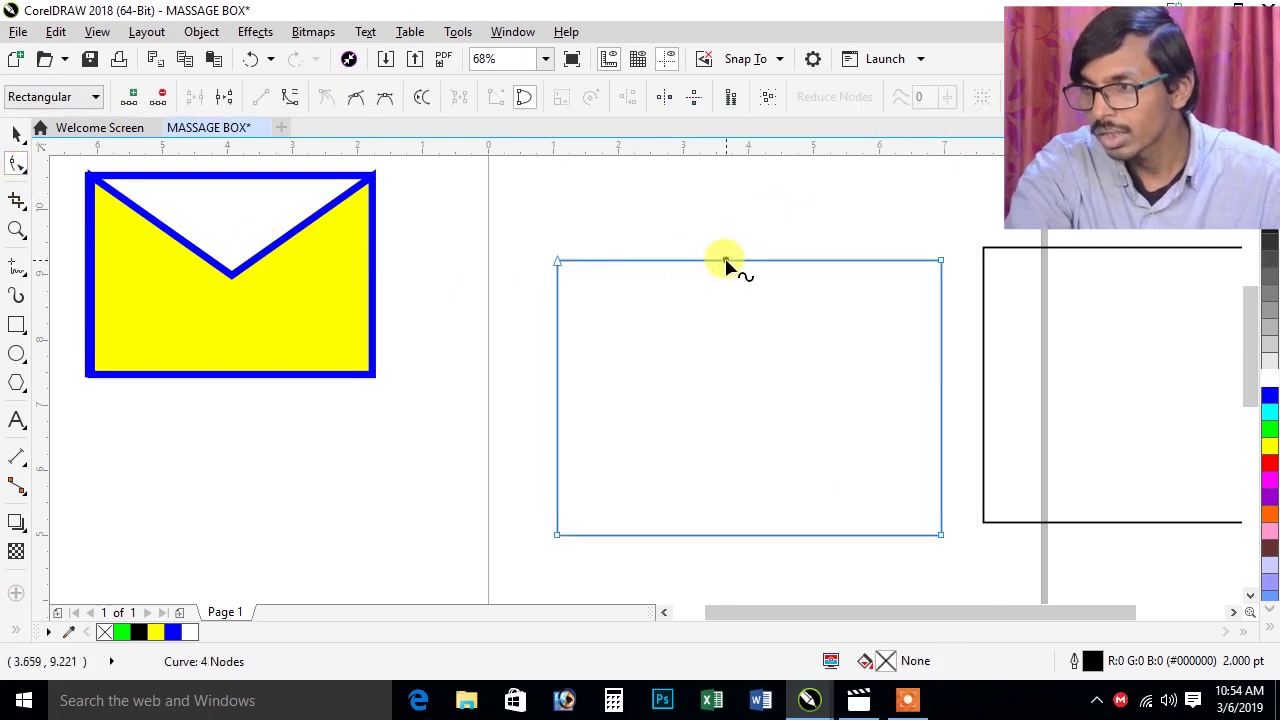
right_click(726, 263)
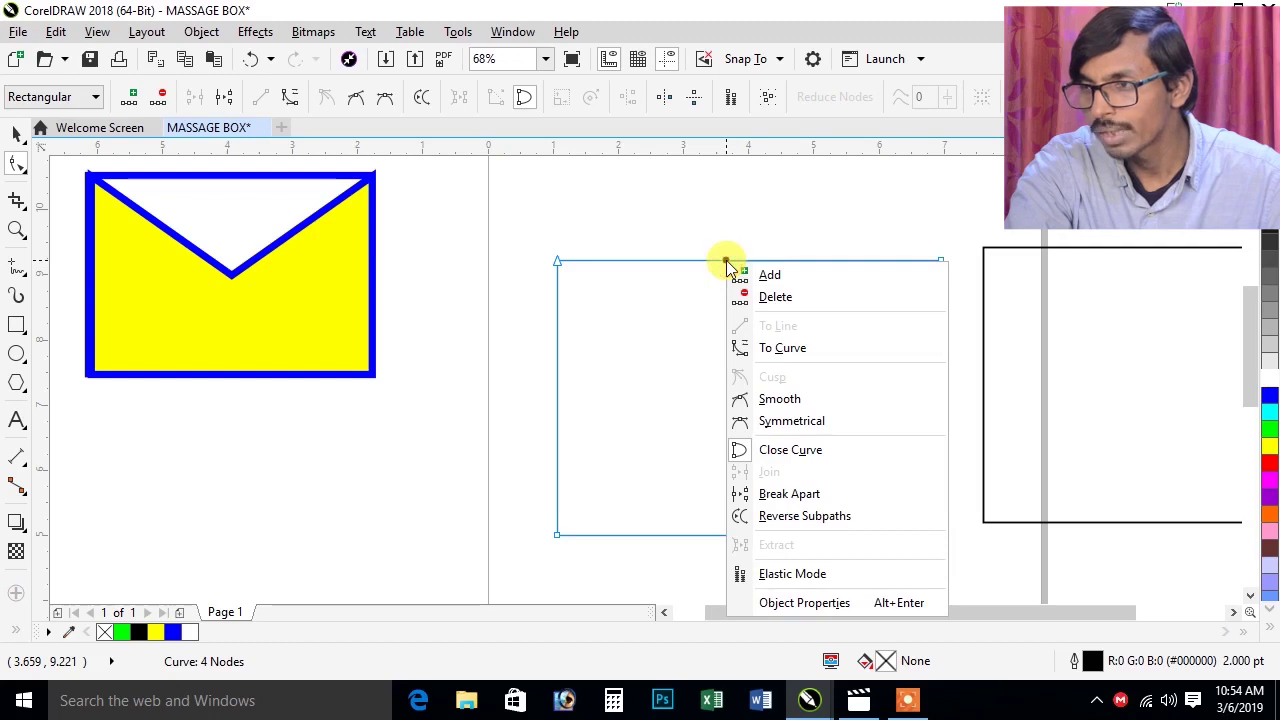
click(772, 348)
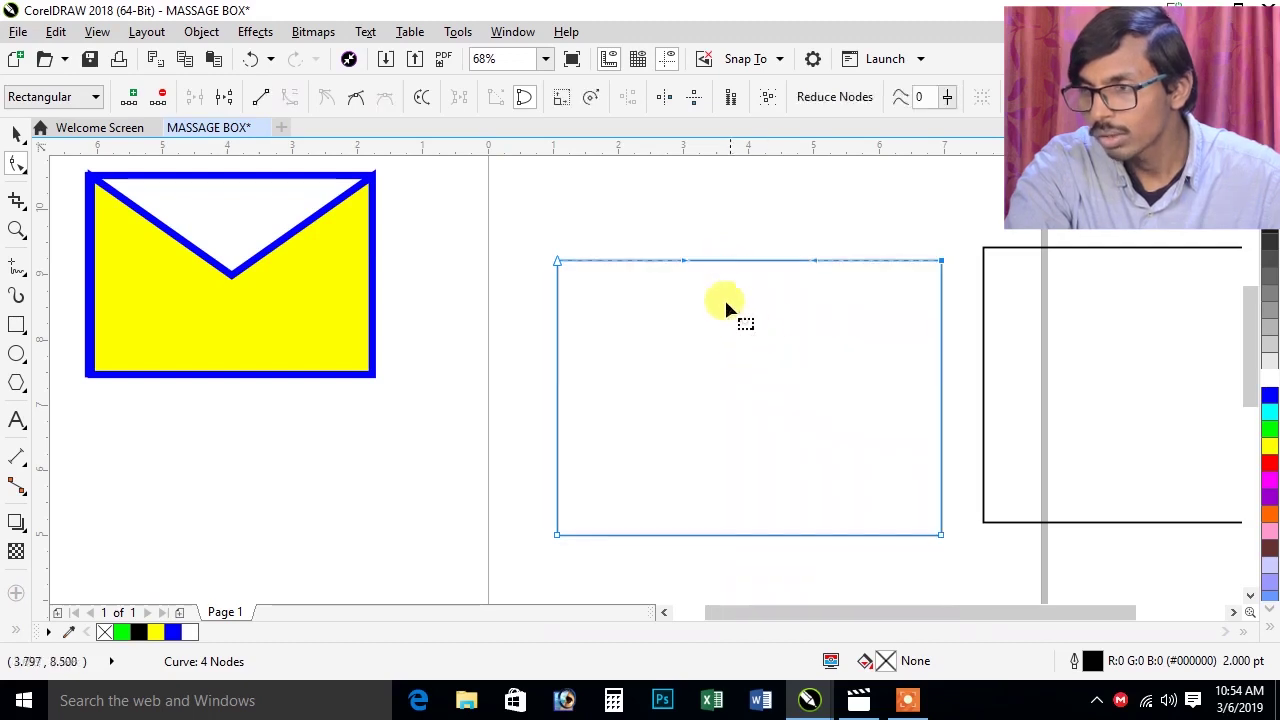
drag(688, 265, 745, 485)
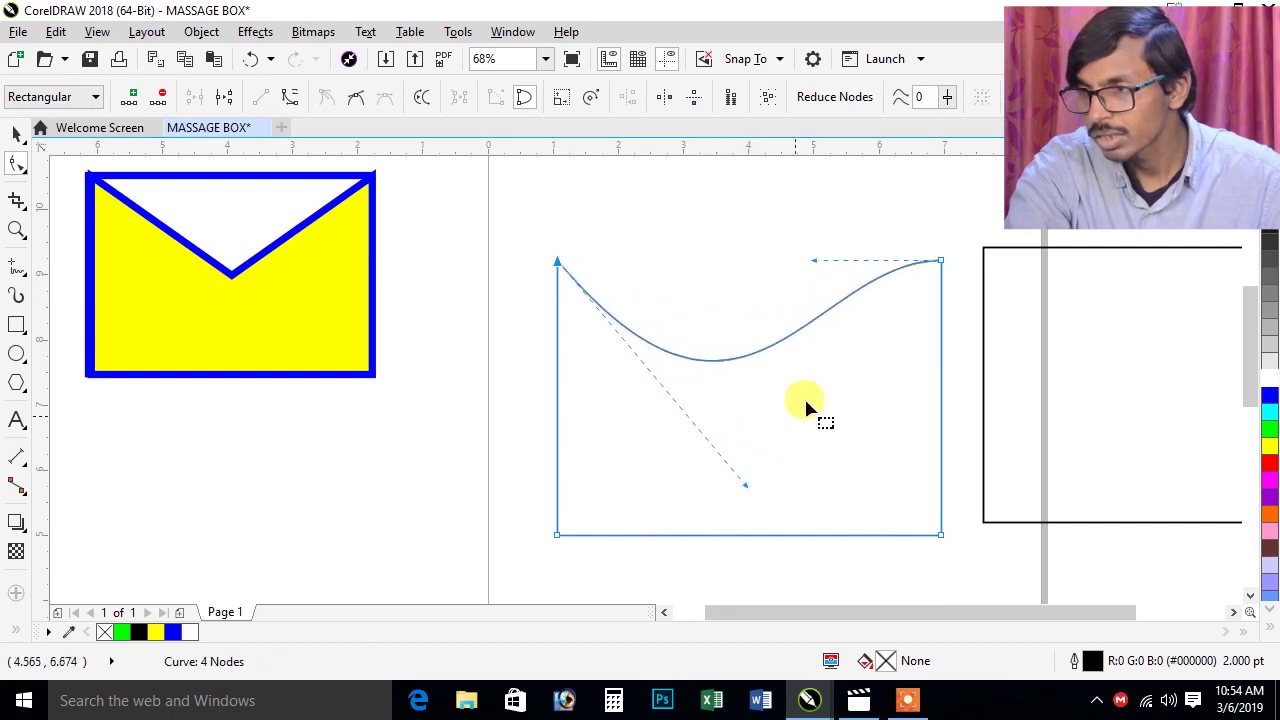
drag(812, 262, 713, 491)
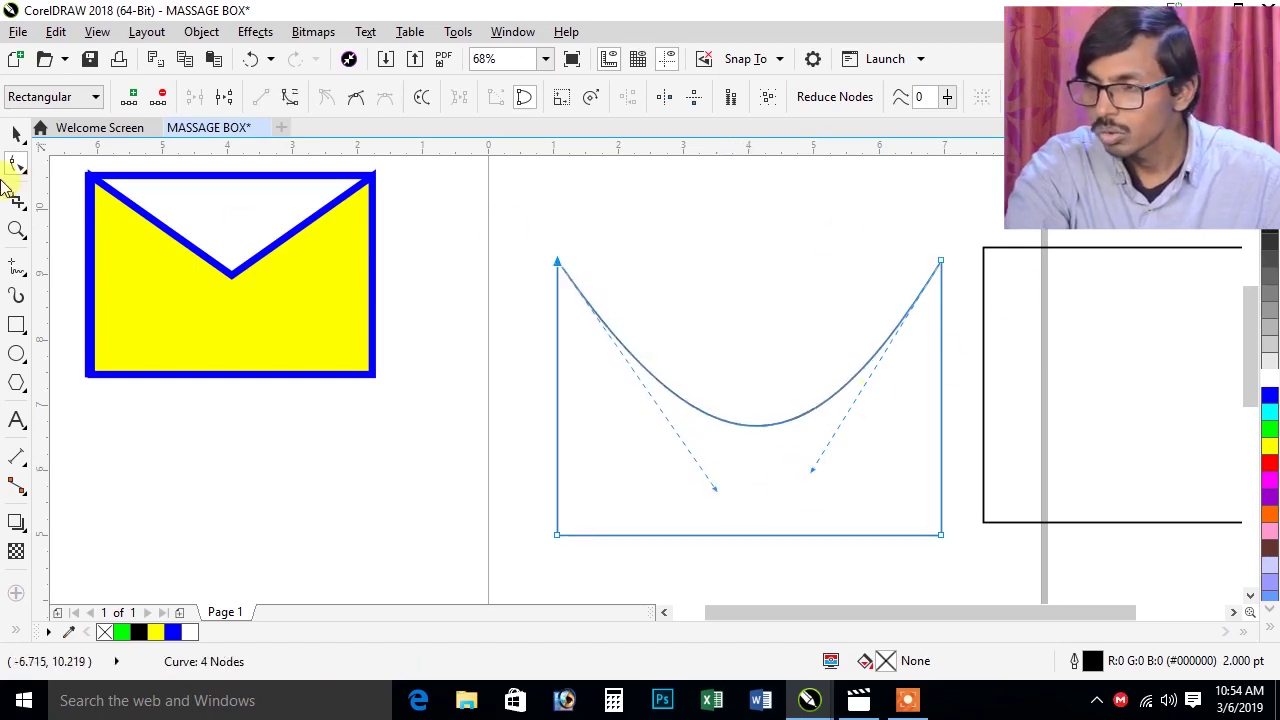
Fill the curved shape with yellow and move the plain rectangle over it so their edges line up.
click(17, 132)
click(776, 466)
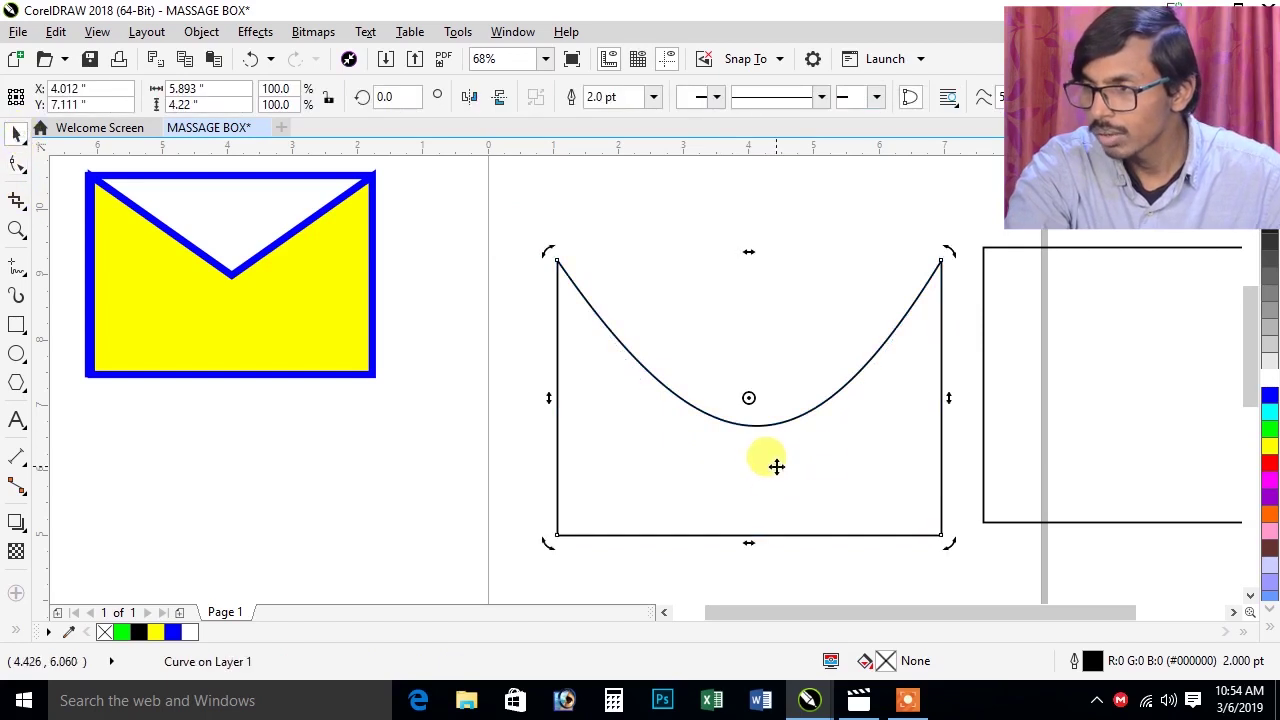
click(1269, 461)
click(1269, 443)
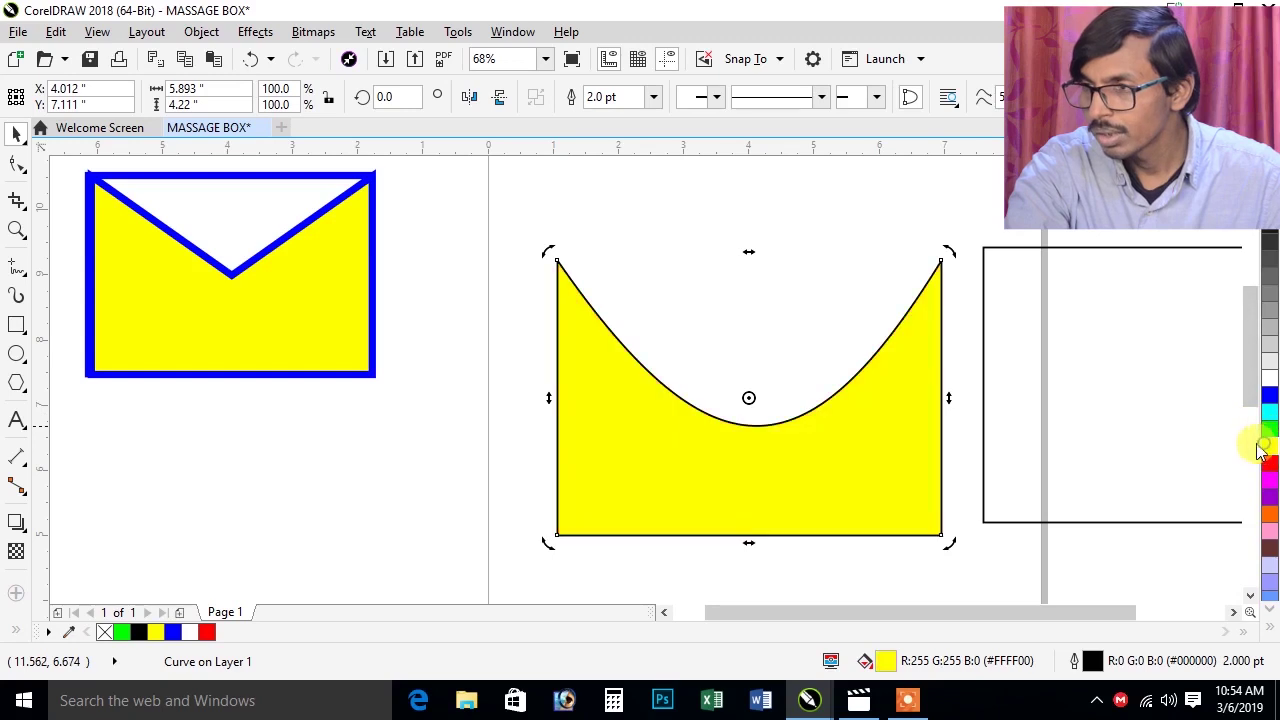
drag(1124, 251, 694, 260)
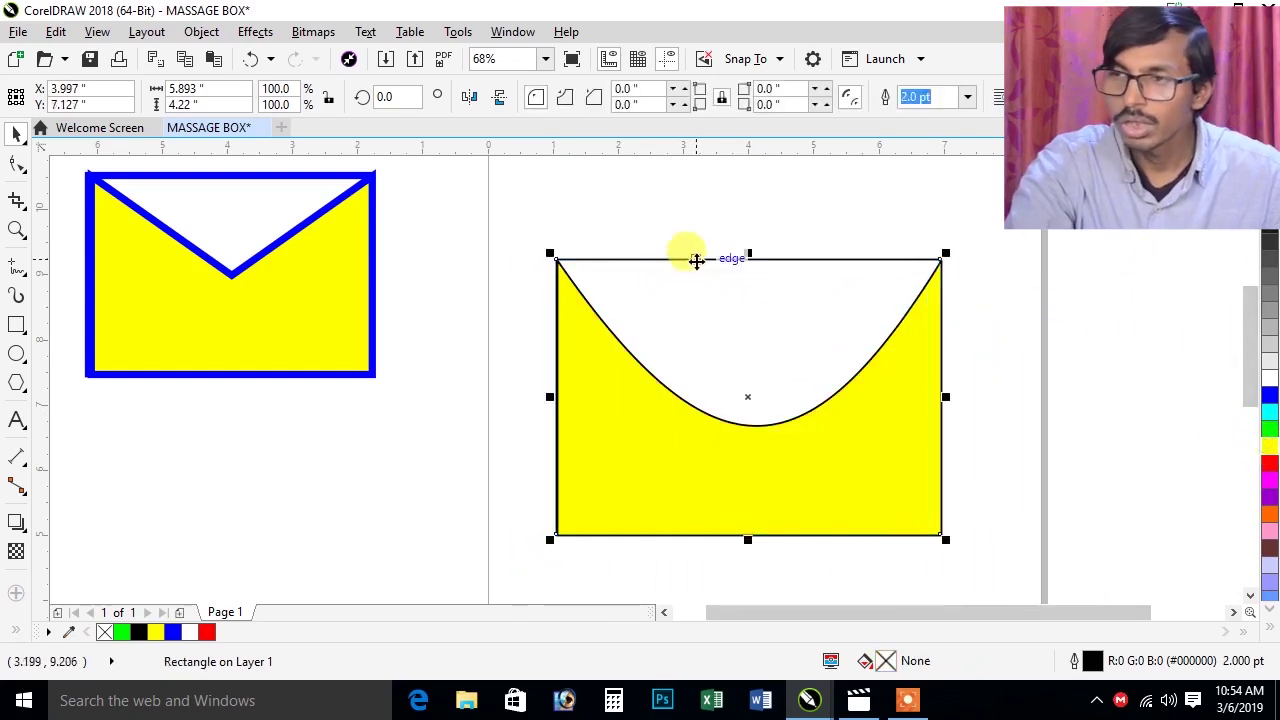